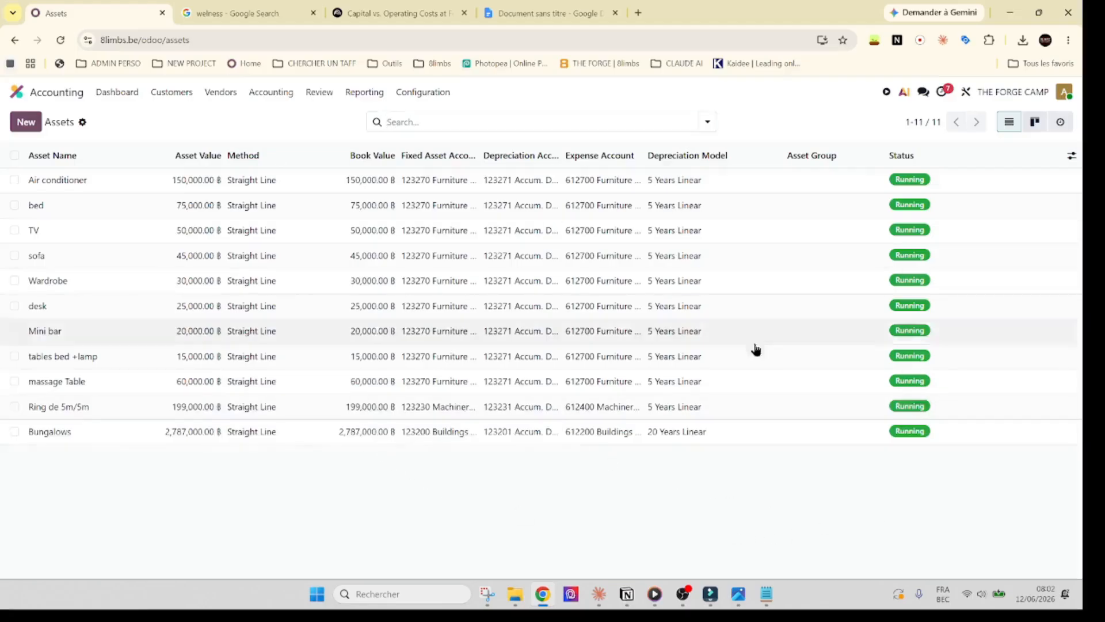
- Create a new depreciation model using the Straight Line method with a duration of 8 years
{"action": "left_click", "coordinate": [418, 92]}
{"action": "left_click", "coordinate": [473, 396]}
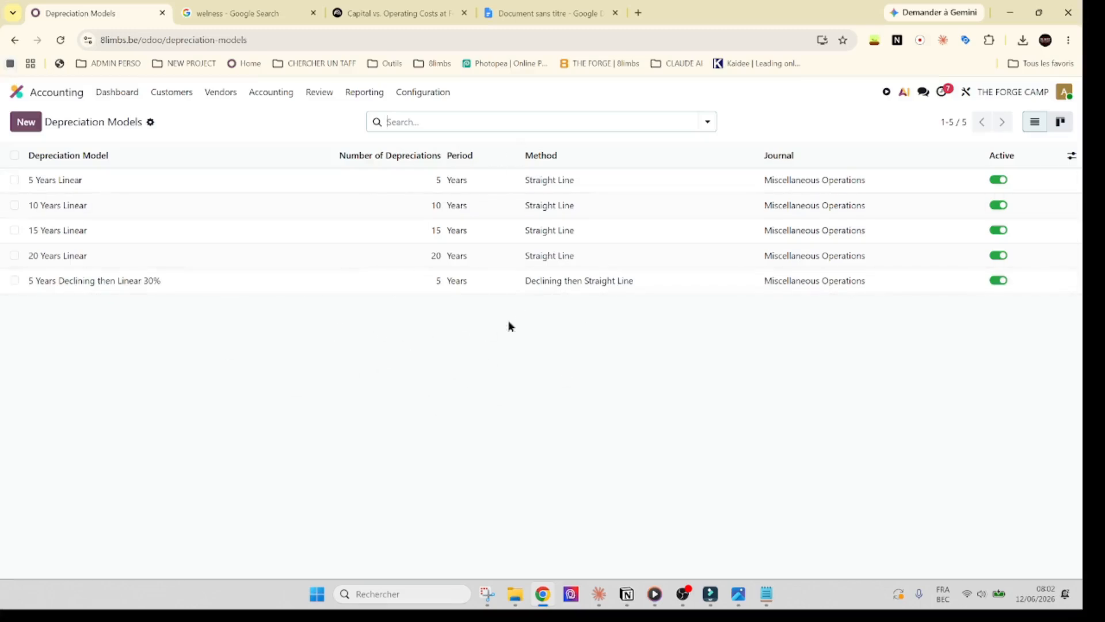
{"action": "left_click", "coordinate": [25, 126]}
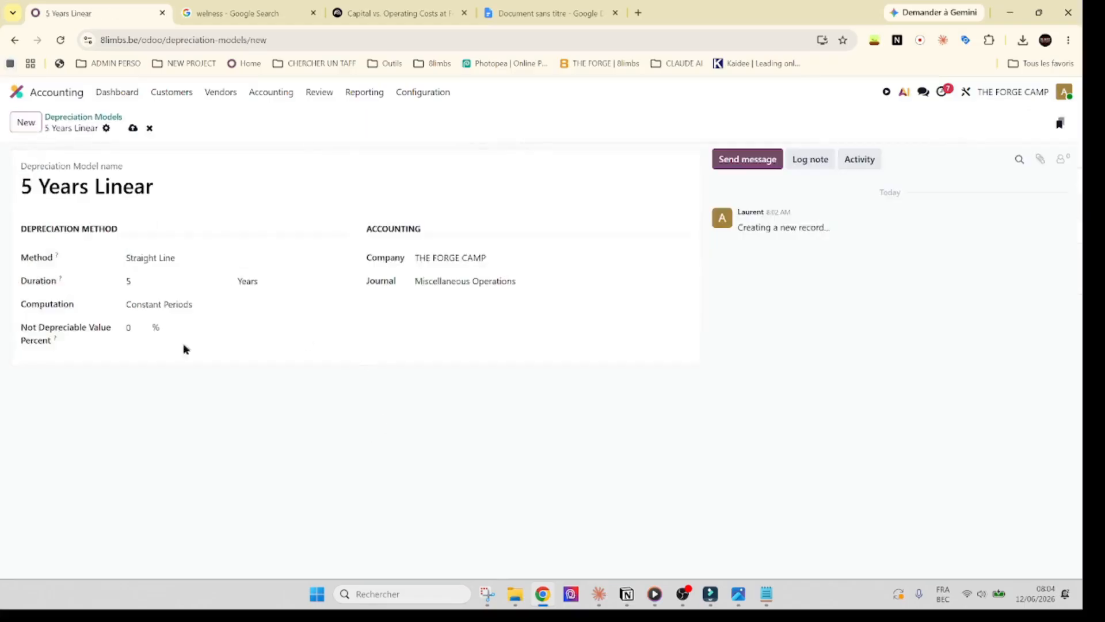
{"action": "left_click", "coordinate": [180, 257]}
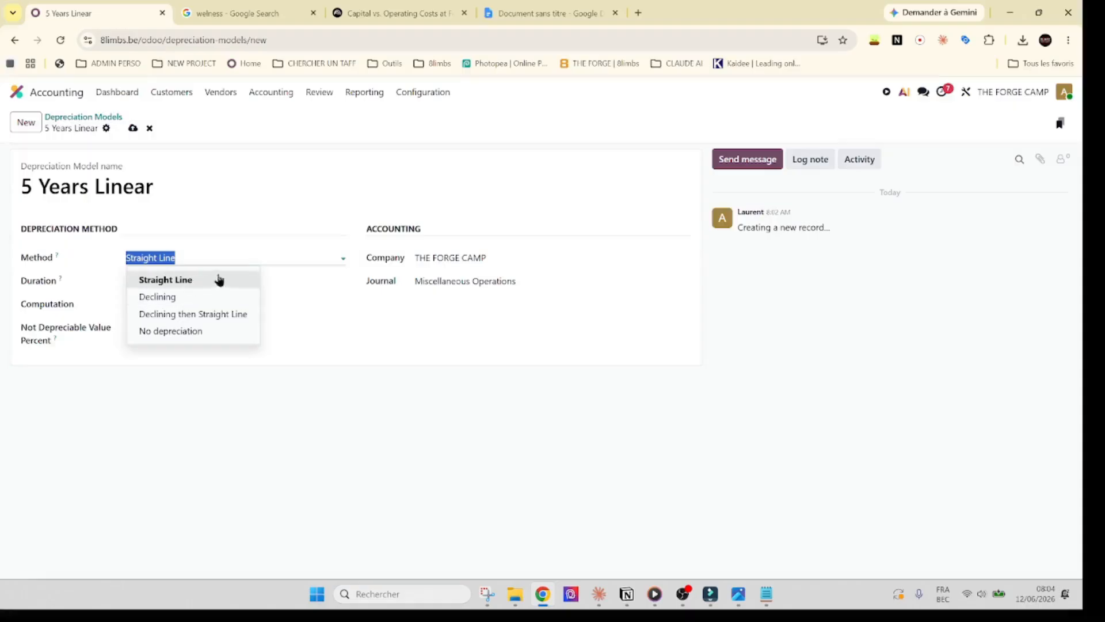
{"action": "left_click", "coordinate": [301, 189]}
{"action": "left_click", "coordinate": [155, 282]}
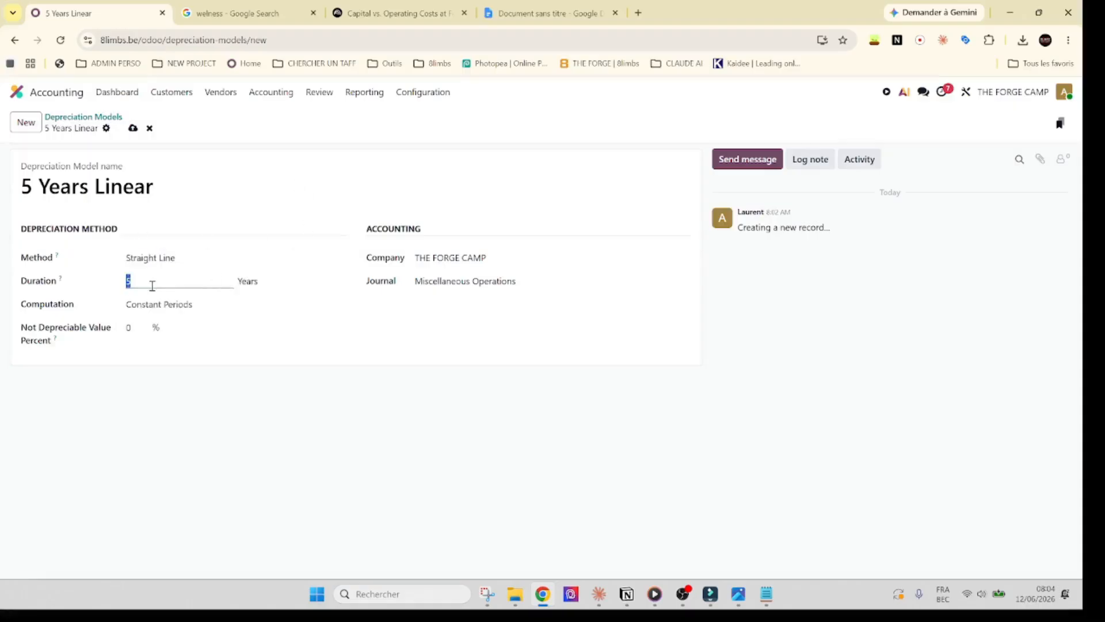
{"action": "type", "text": "8"}
{"action": "left_click", "coordinate": [292, 459]}
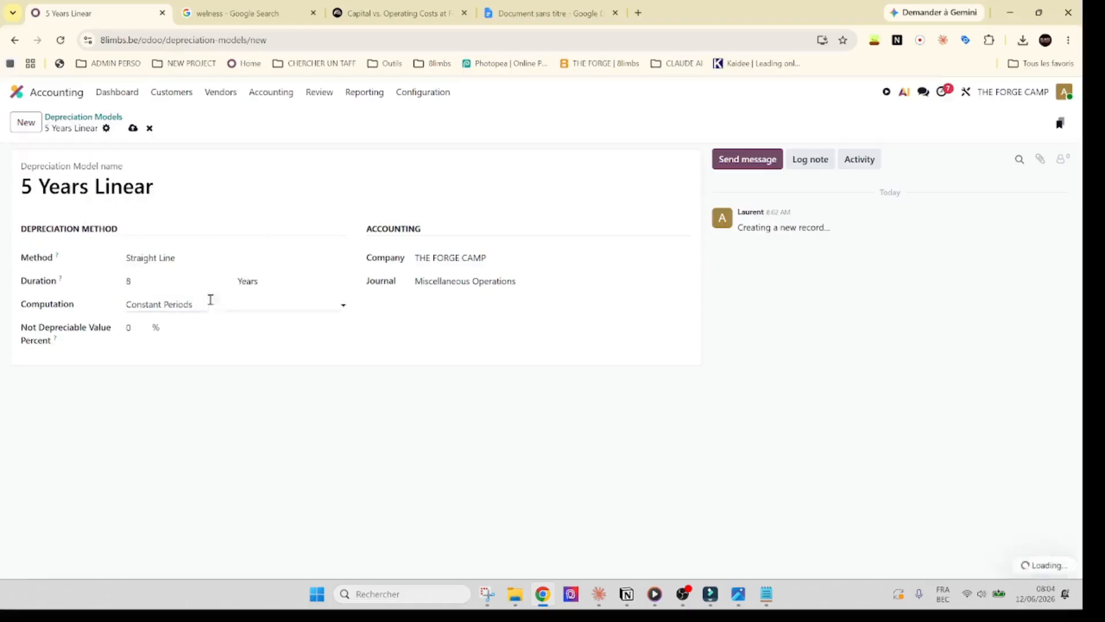
- Examine the method, computation and not-depreciable percentage settings of the 8-year depreciation model
{"action": "left_click", "coordinate": [179, 257]}
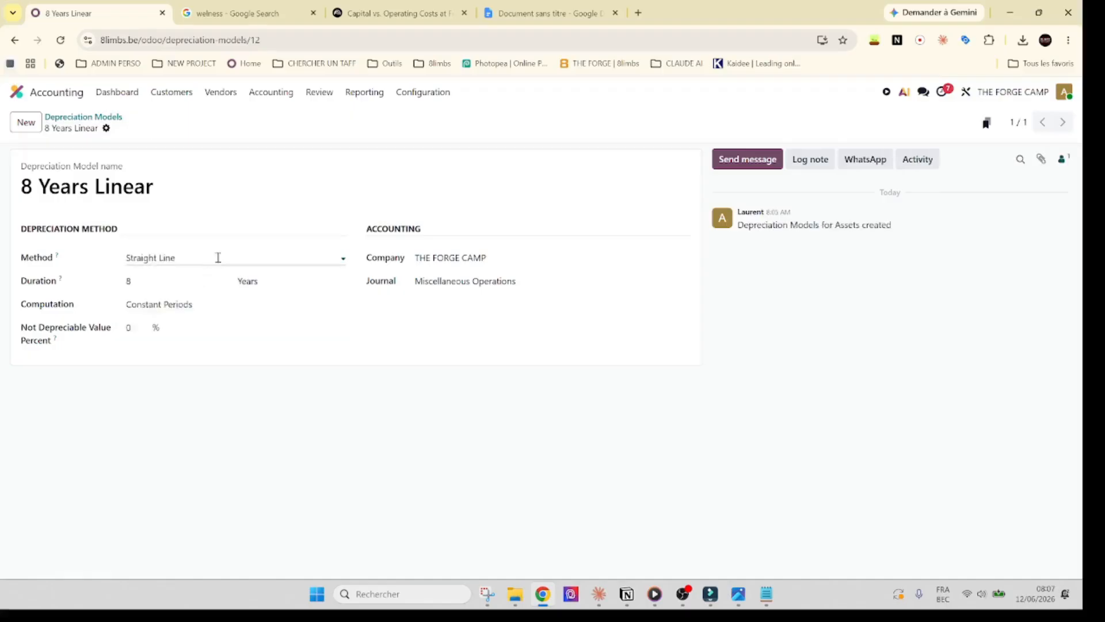
{"action": "left_click", "coordinate": [217, 258]}
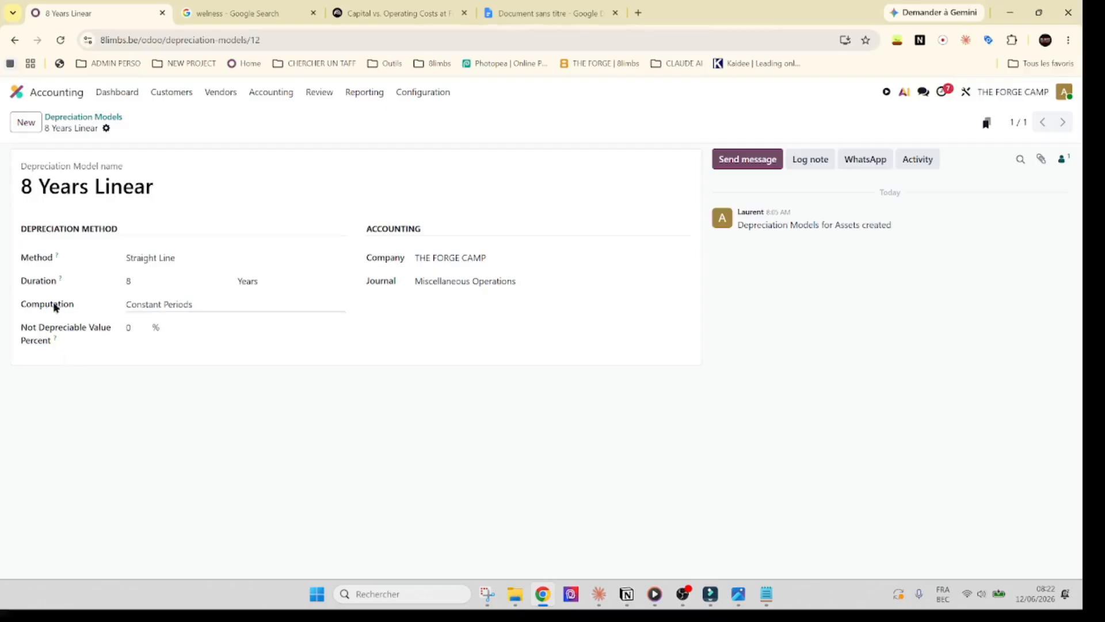
{"action": "left_click", "coordinate": [188, 300]}
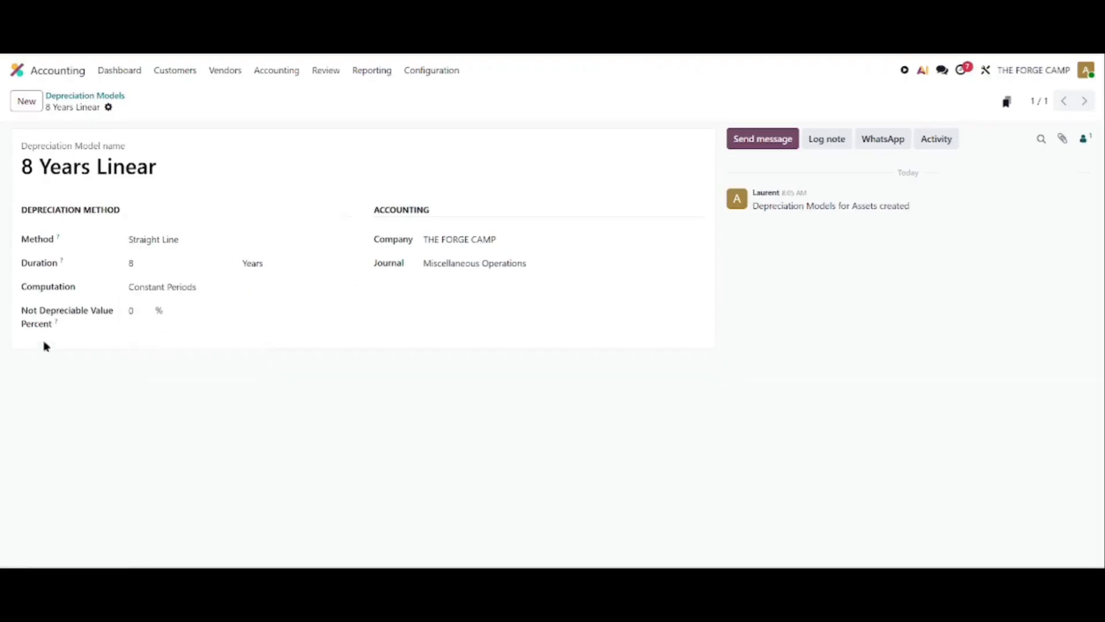
{"action": "mouse_move", "coordinate": [53, 321]}
- Create a new account in the Chart of Accounts named Kitchen & Restaurant Equipment with code 123245
{"action": "left_click", "coordinate": [113, 98]}
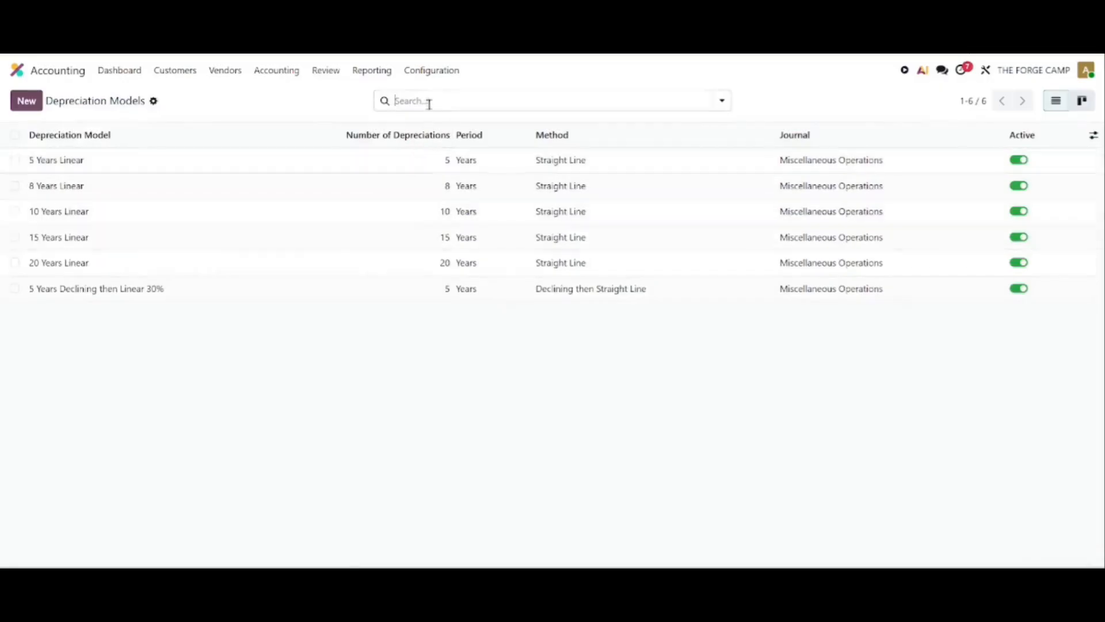
{"action": "left_click", "coordinate": [439, 74]}
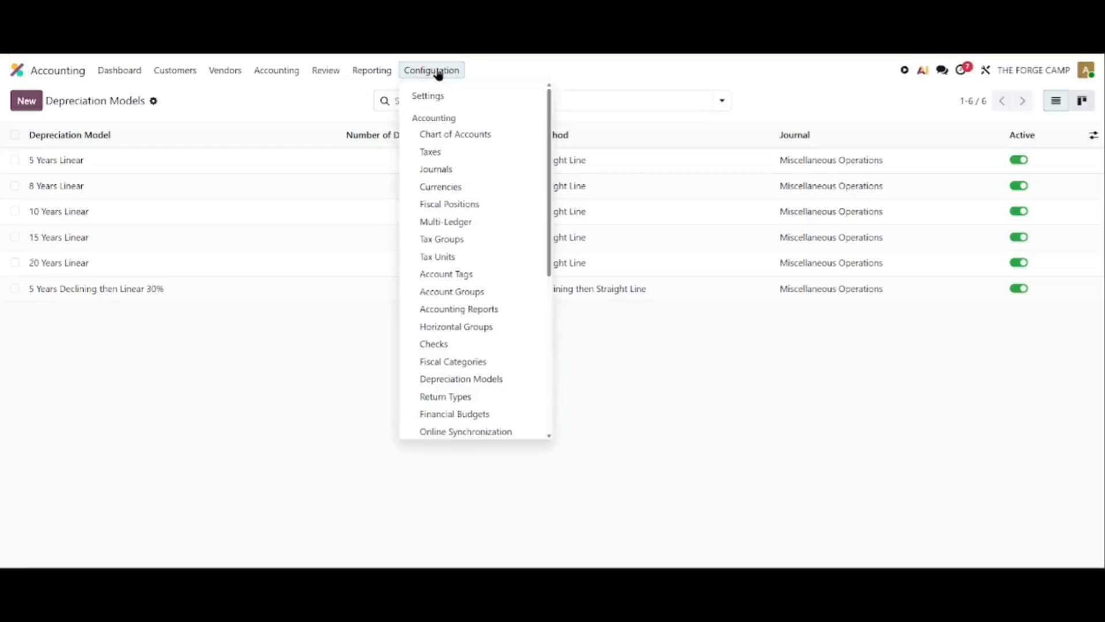
{"action": "left_click", "coordinate": [447, 136]}
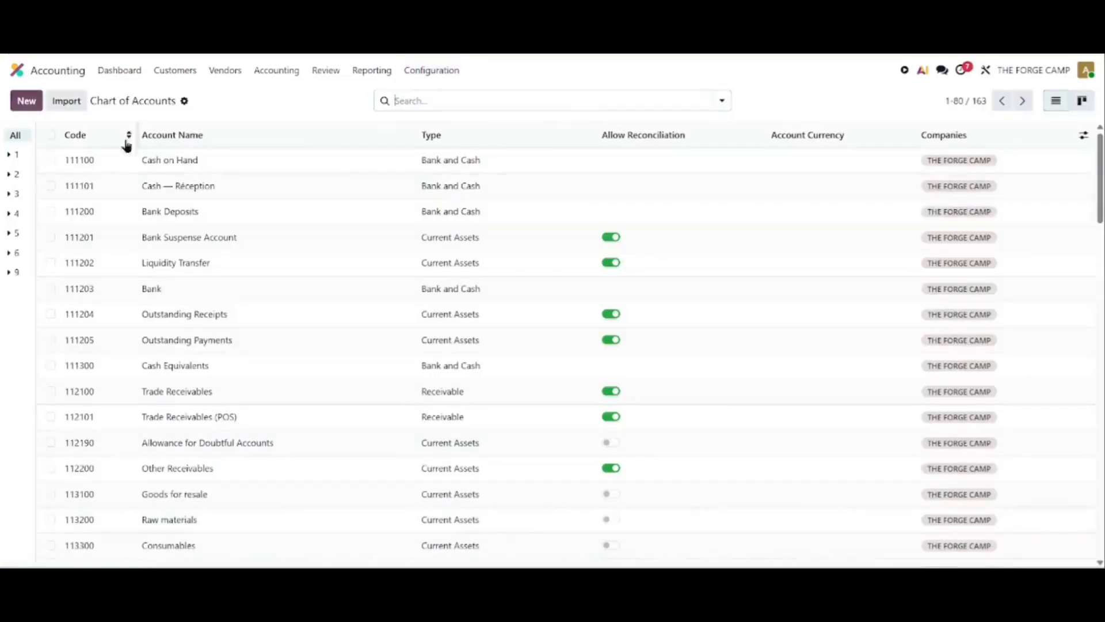
{"action": "left_click", "coordinate": [26, 104]}
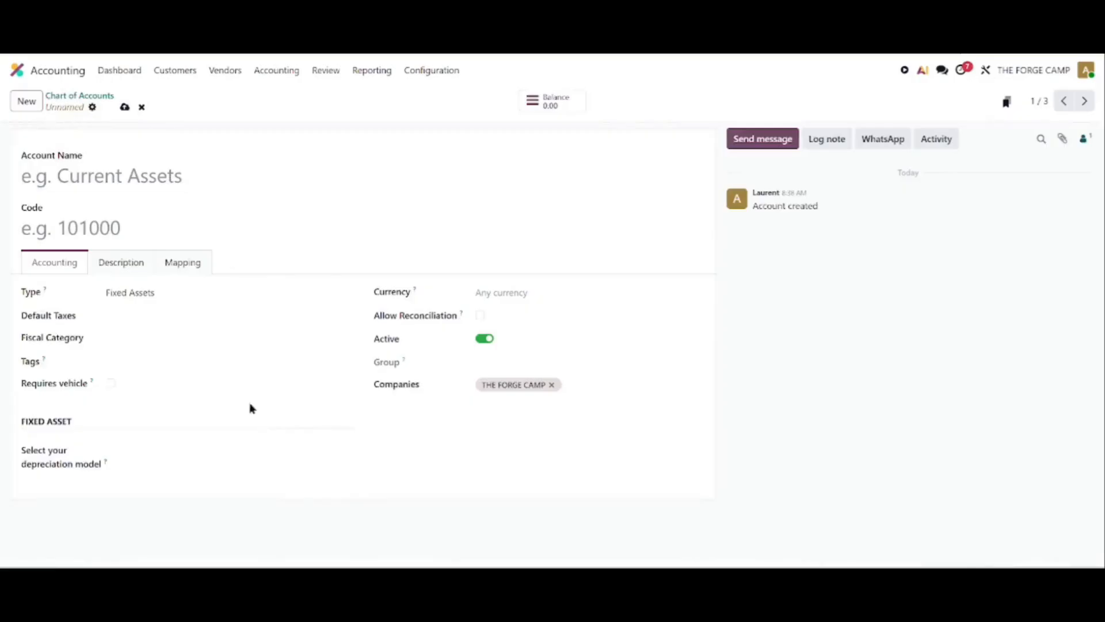
{"action": "left_click", "coordinate": [134, 183]}
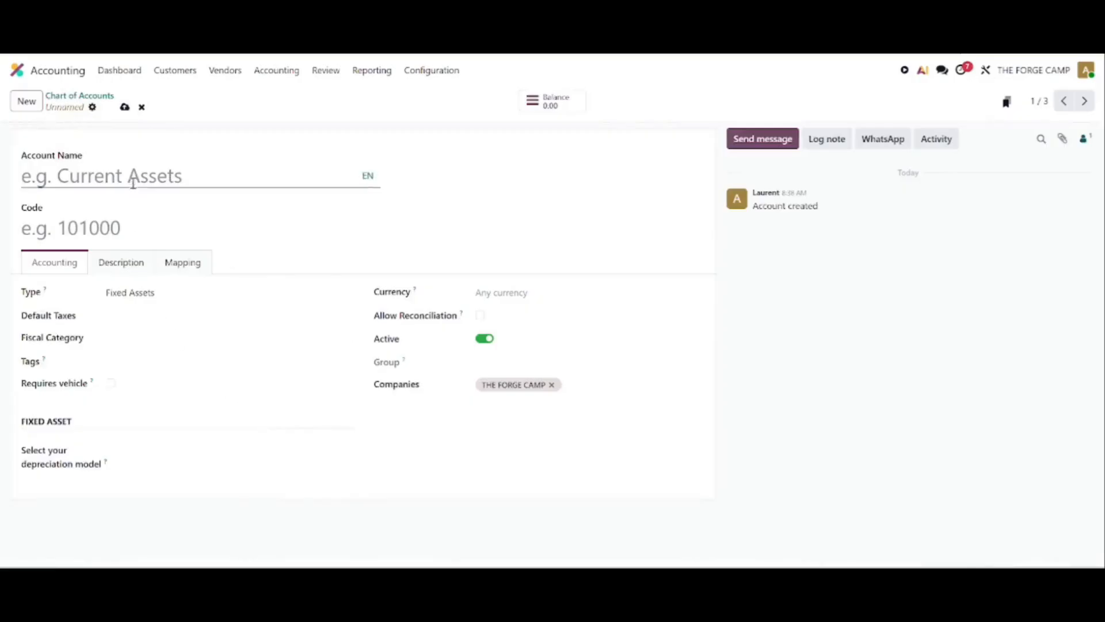
{"action": "type", "text": "Kitchen & Restaurant Equipment"}
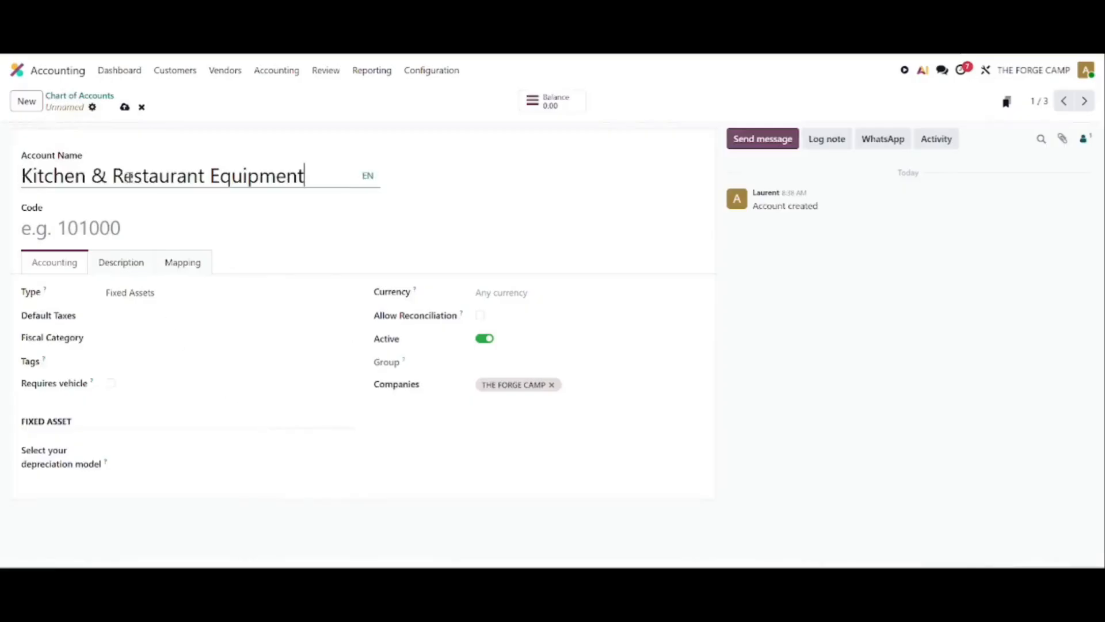
{"action": "left_click", "coordinate": [106, 228]}
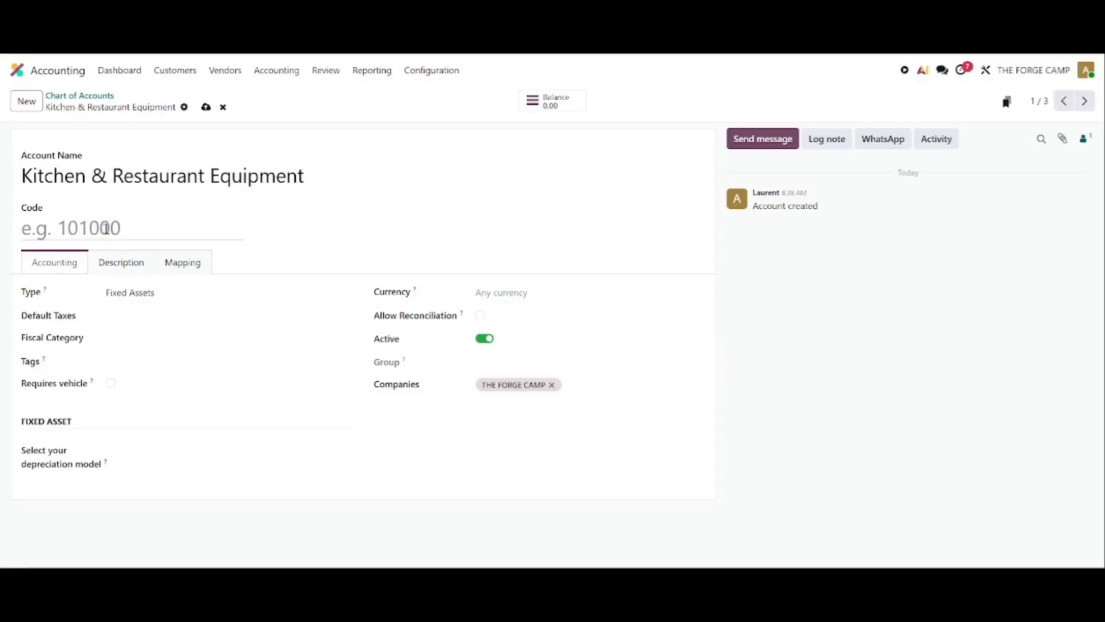
{"action": "type", "text": "123245"}
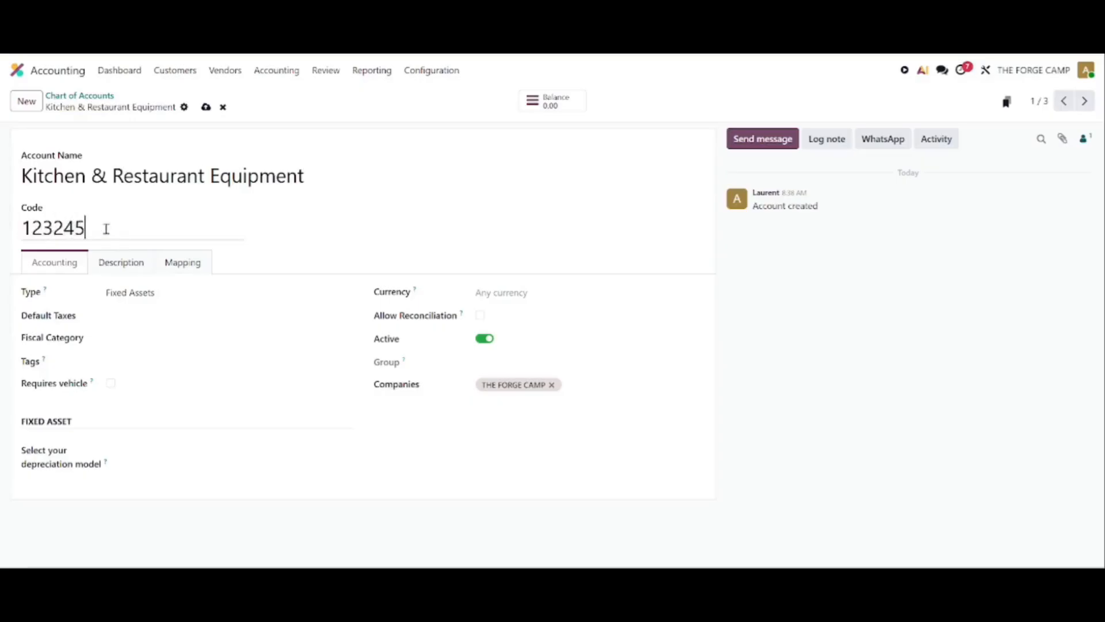
{"action": "left_click_drag", "start_coordinate": [52, 229], "coordinate": [20, 239]}
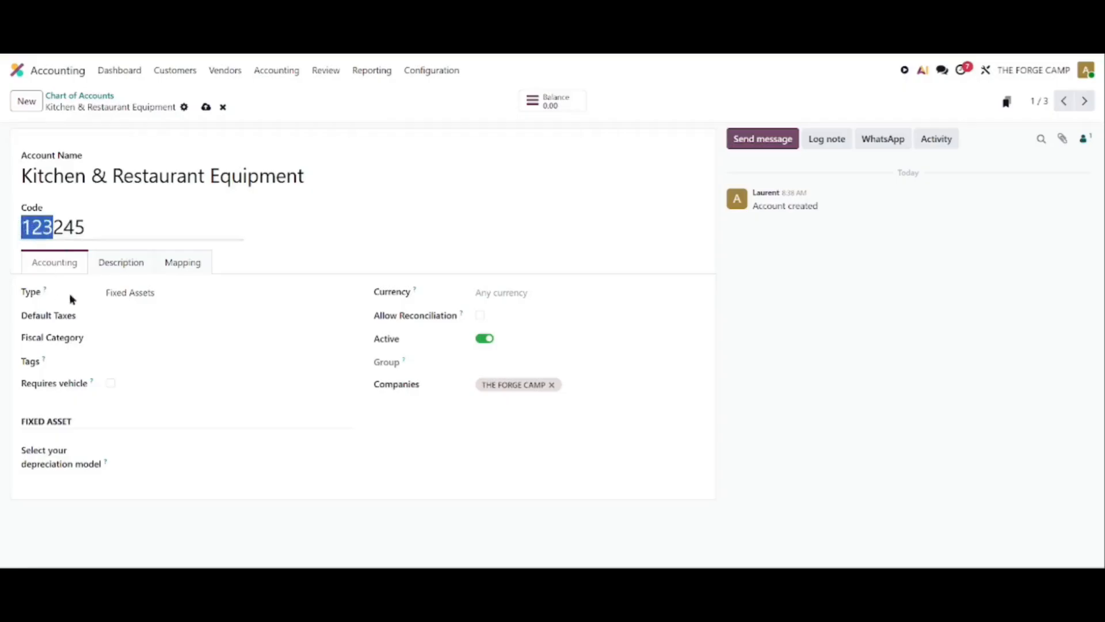
- Keep the kitchen equipment account's type as Fixed Assets and assign it the 8 Years Linear depreciation model
{"action": "left_click", "coordinate": [170, 295]}
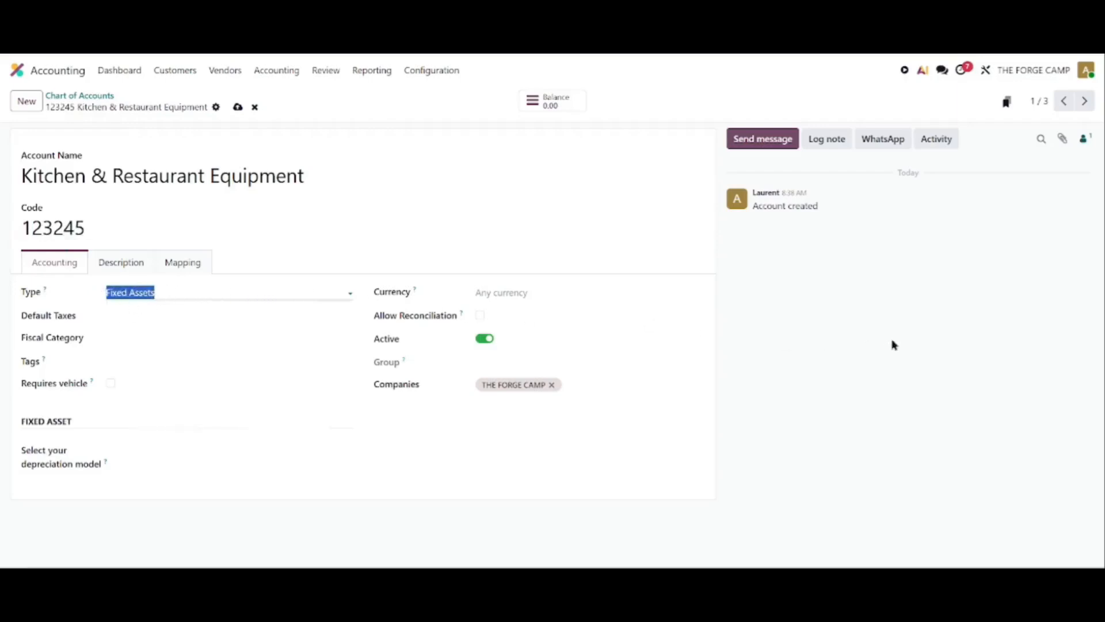
{"action": "left_click", "coordinate": [913, 340]}
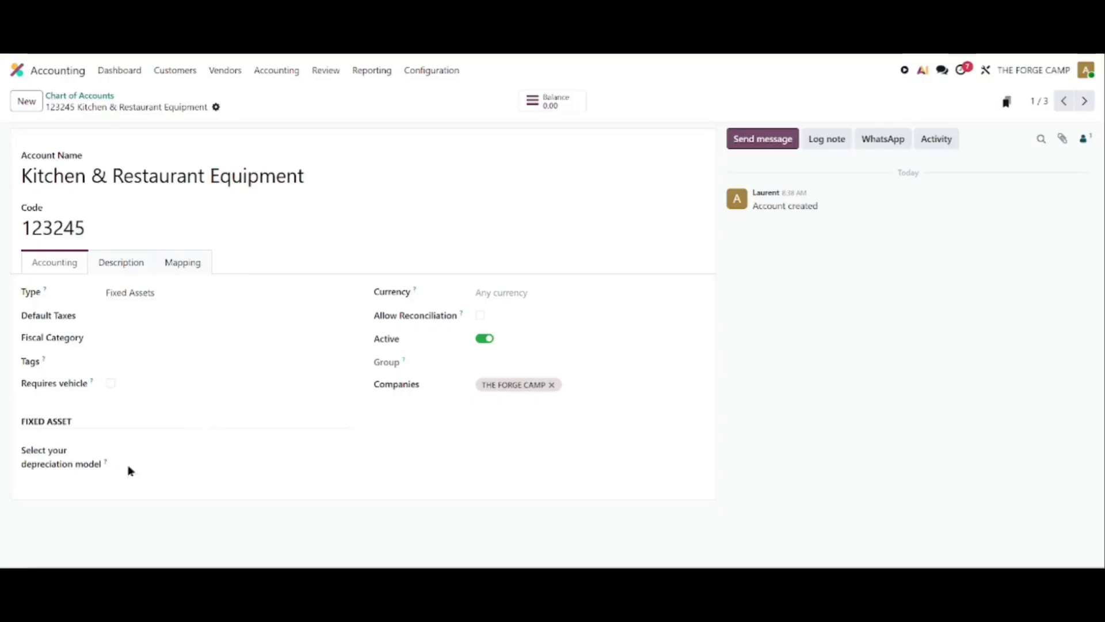
{"action": "left_click", "coordinate": [150, 453]}
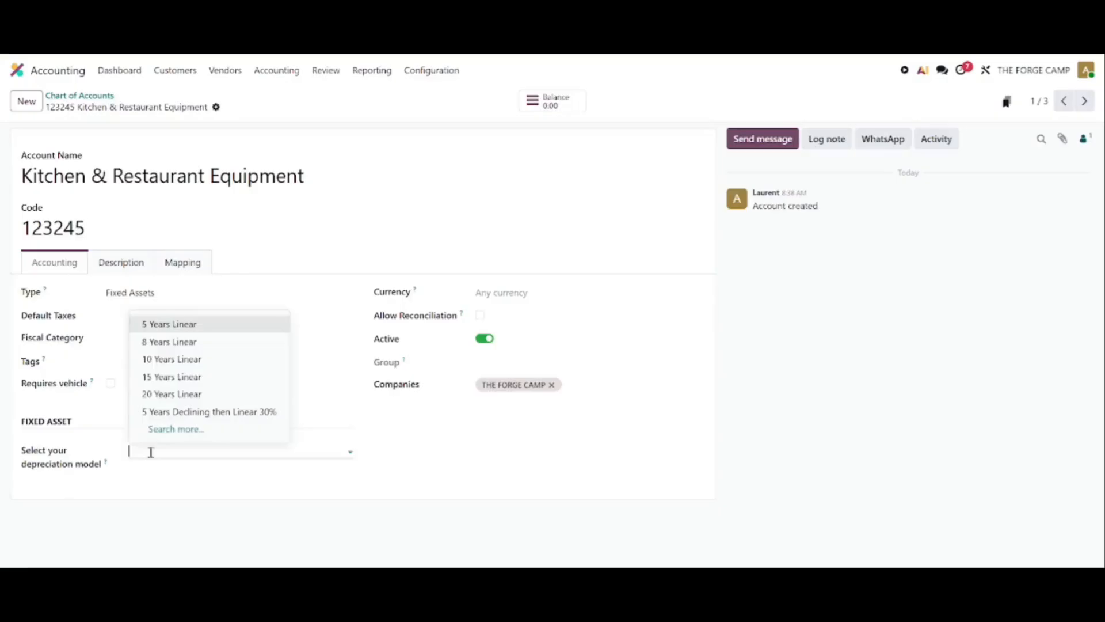
{"action": "left_click", "coordinate": [193, 343]}
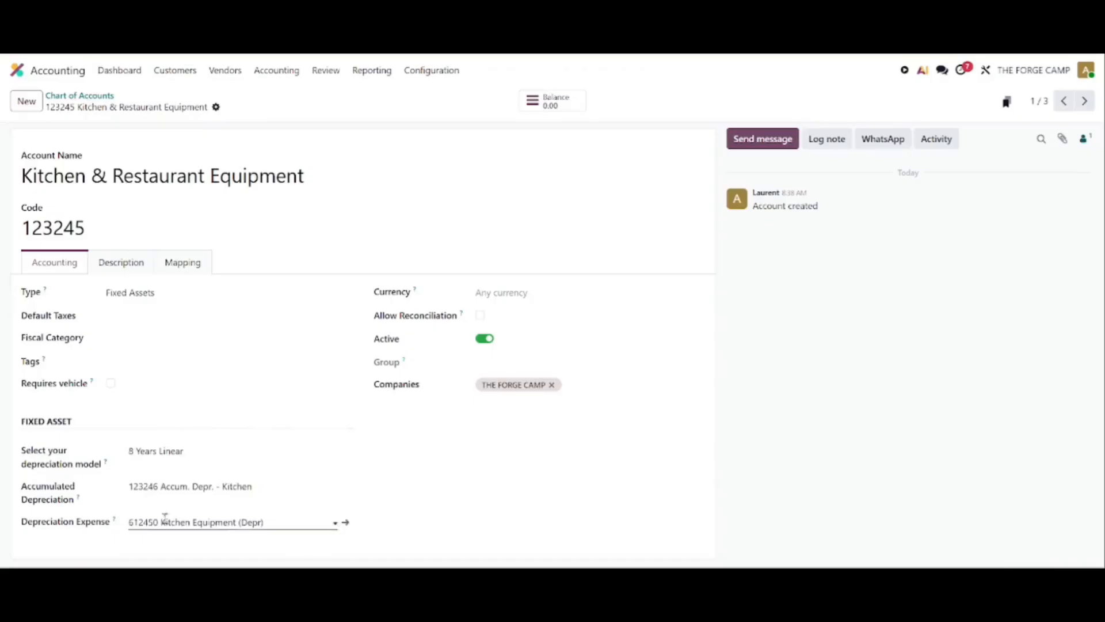
- Check the accumulated depreciation and depreciation expense accounts linked to the kitchen equipment account
{"action": "left_click_drag", "start_coordinate": [98, 485], "coordinate": [123, 485]}
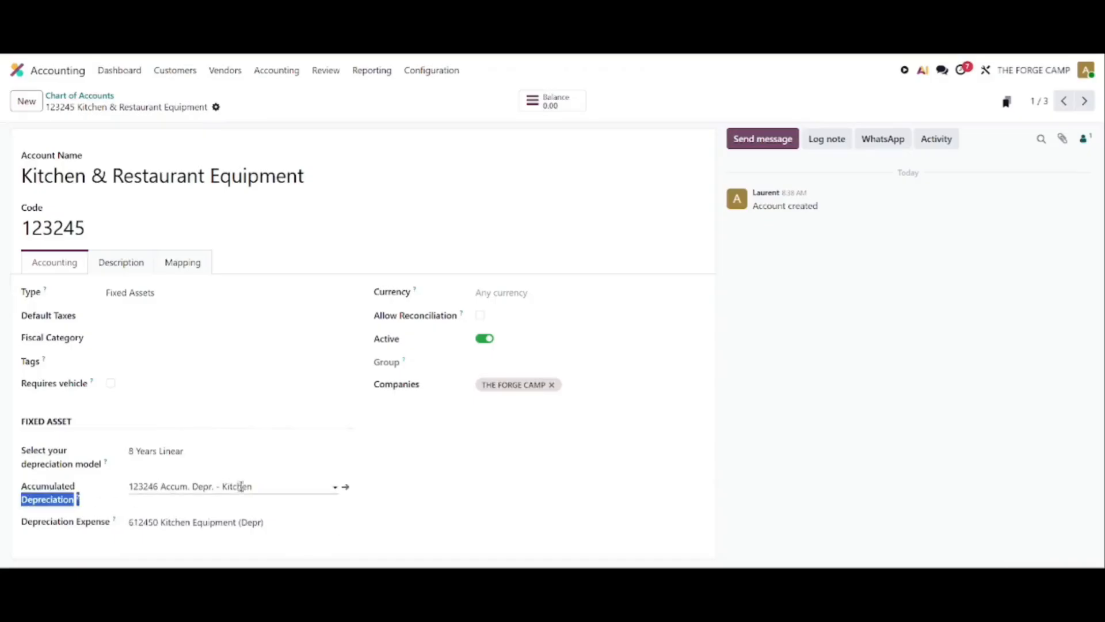
{"action": "left_click_drag", "start_coordinate": [260, 486], "coordinate": [127, 487]}
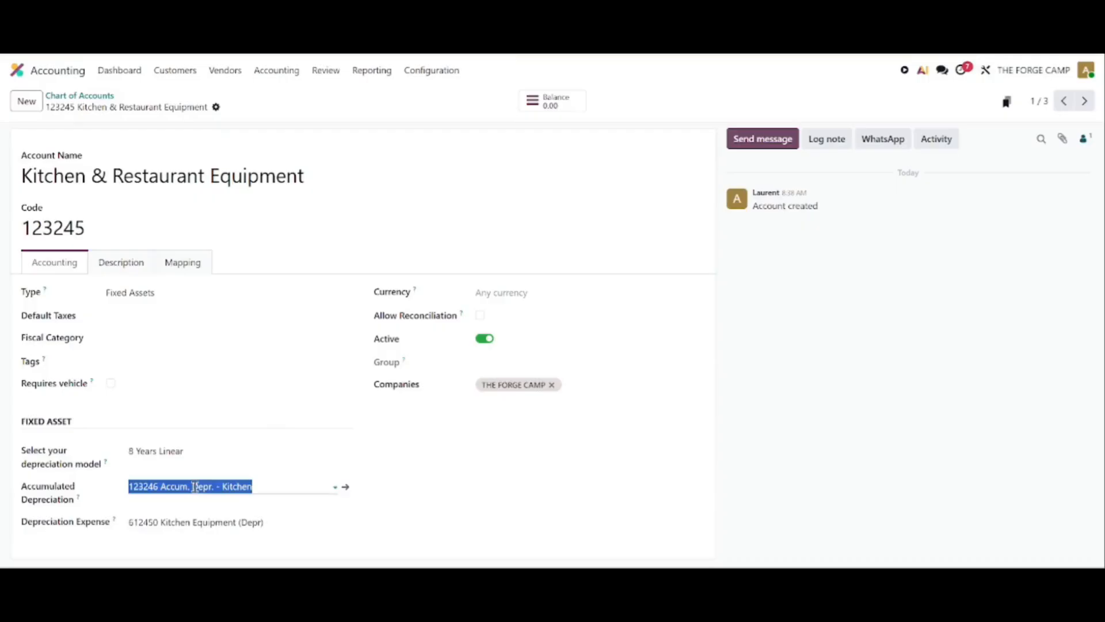
{"action": "left_click", "coordinate": [281, 519]}
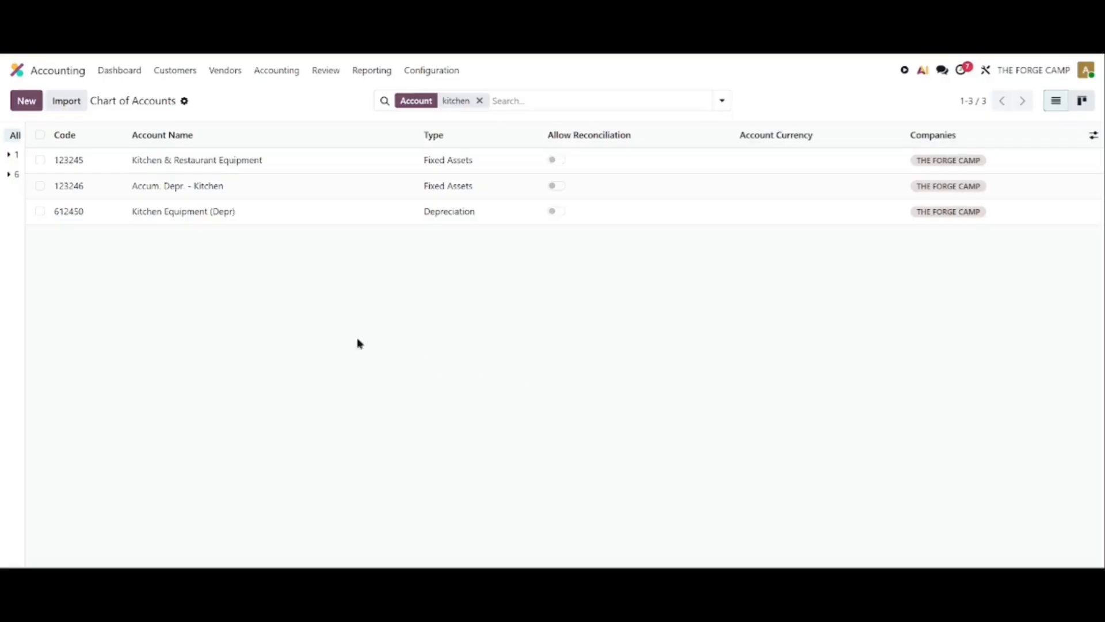
- Upload the Facture_SiamProKitchen_Cuisine PDF as a vendor bill and refresh the draft with the parsed invoice data
{"action": "left_click", "coordinate": [227, 72]}
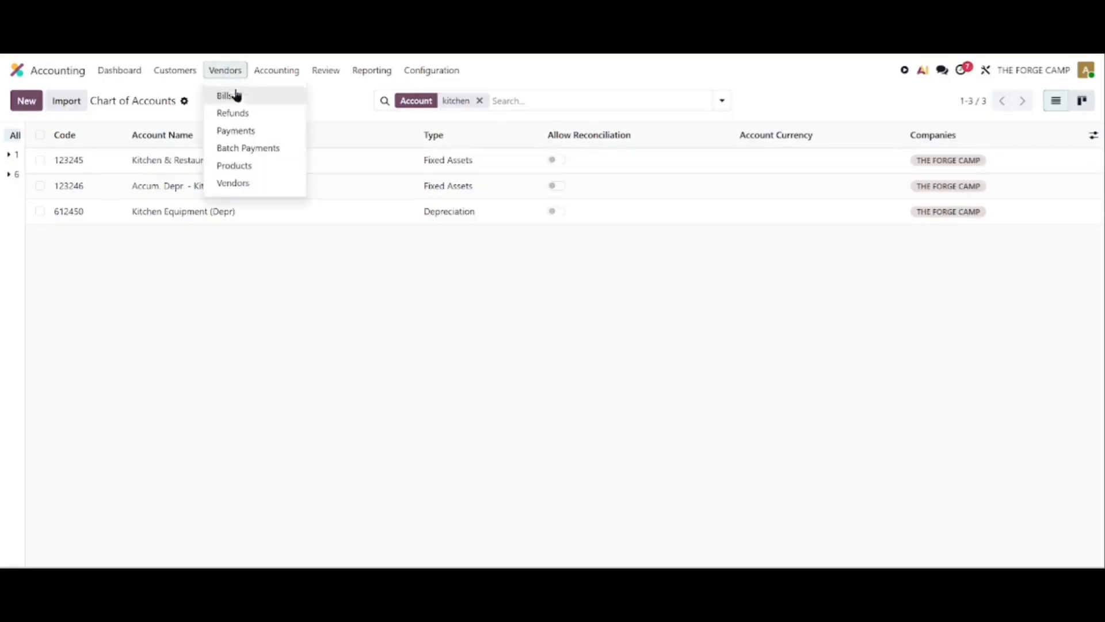
{"action": "left_click", "coordinate": [236, 99]}
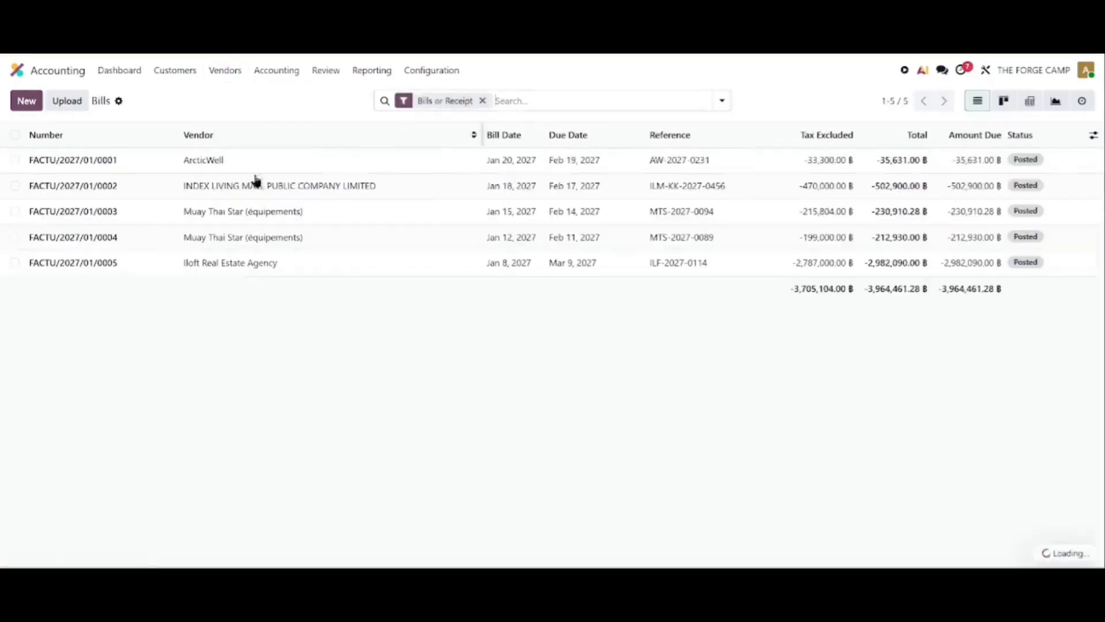
{"action": "left_click", "coordinate": [77, 101]}
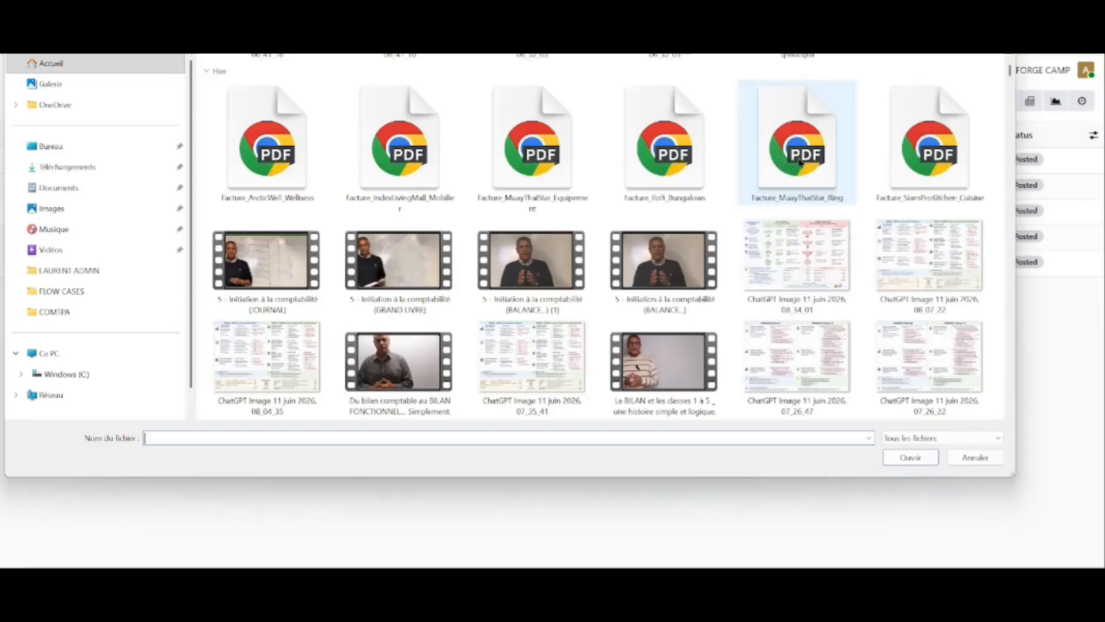
{"action": "left_click", "coordinate": [918, 151]}
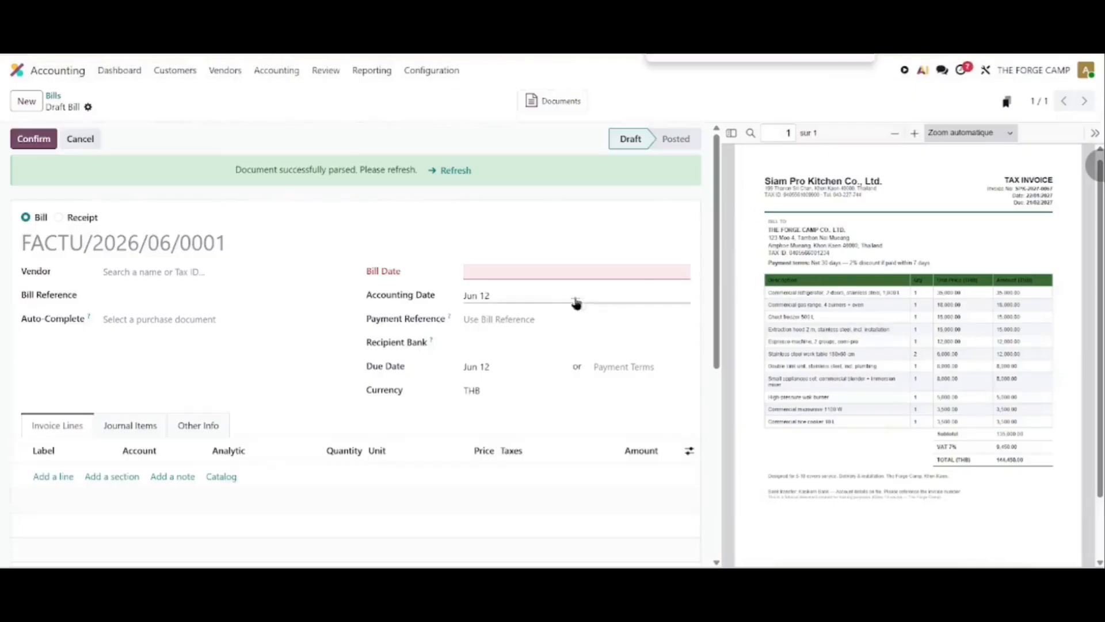
{"action": "left_click", "coordinate": [445, 171]}
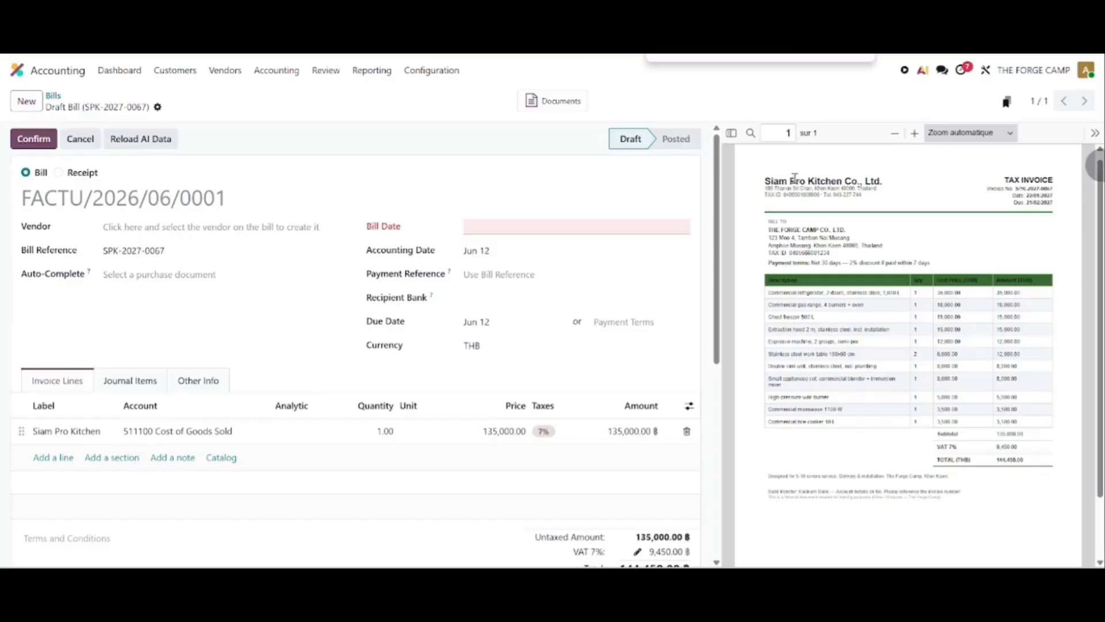
- Create the bill's vendor from the Siam Pro Kitchen Co., Ltd. name on the invoice and enter its street, city and ZIP code
{"action": "left_click", "coordinate": [150, 223]}
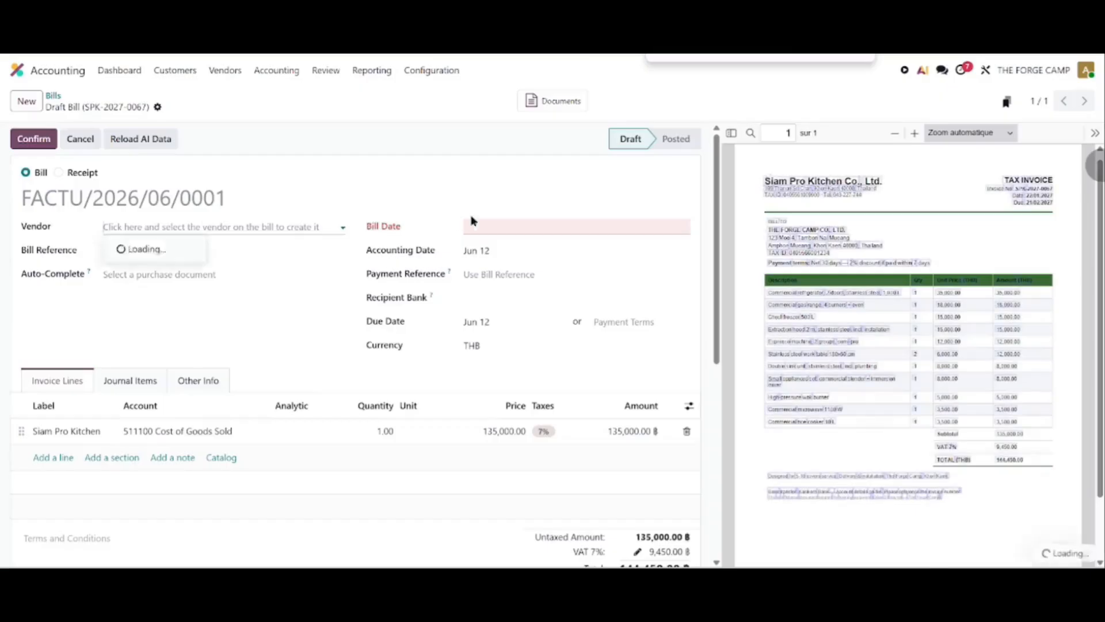
{"action": "left_click_drag", "start_coordinate": [757, 178], "coordinate": [891, 183]}
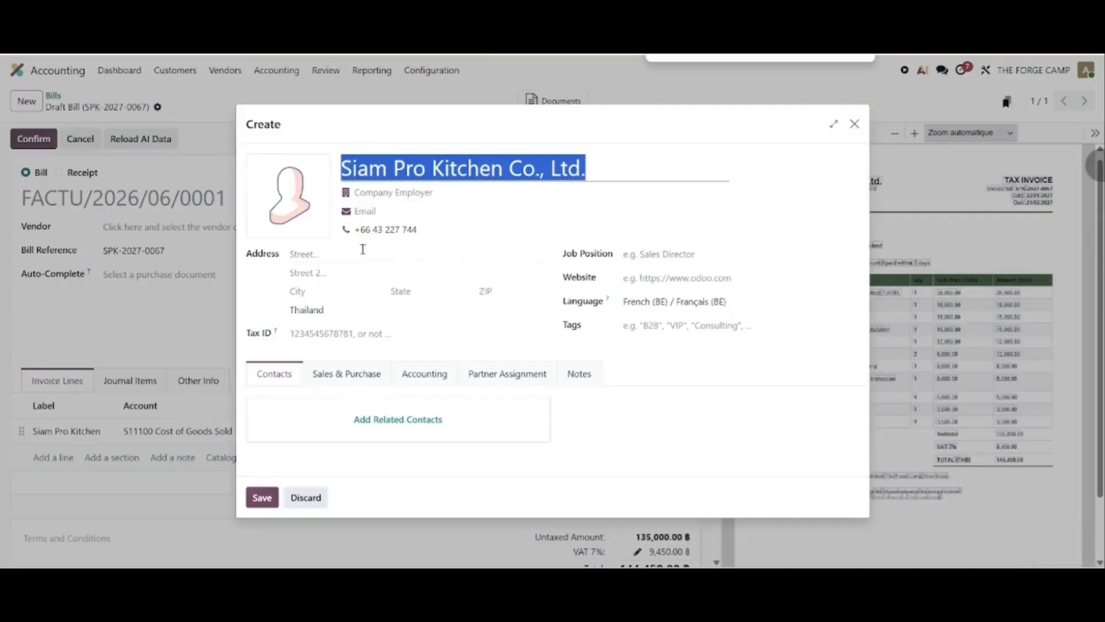
{"action": "left_click", "coordinate": [353, 256]}
{"action": "type", "text": "Rue X"}
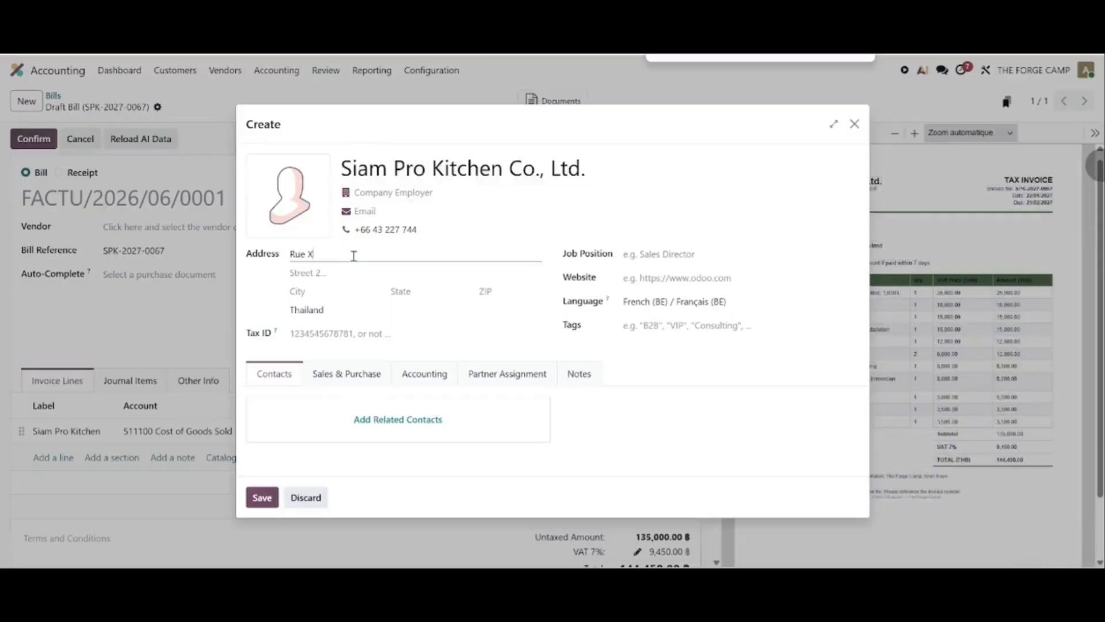
{"action": "left_click", "coordinate": [336, 297]}
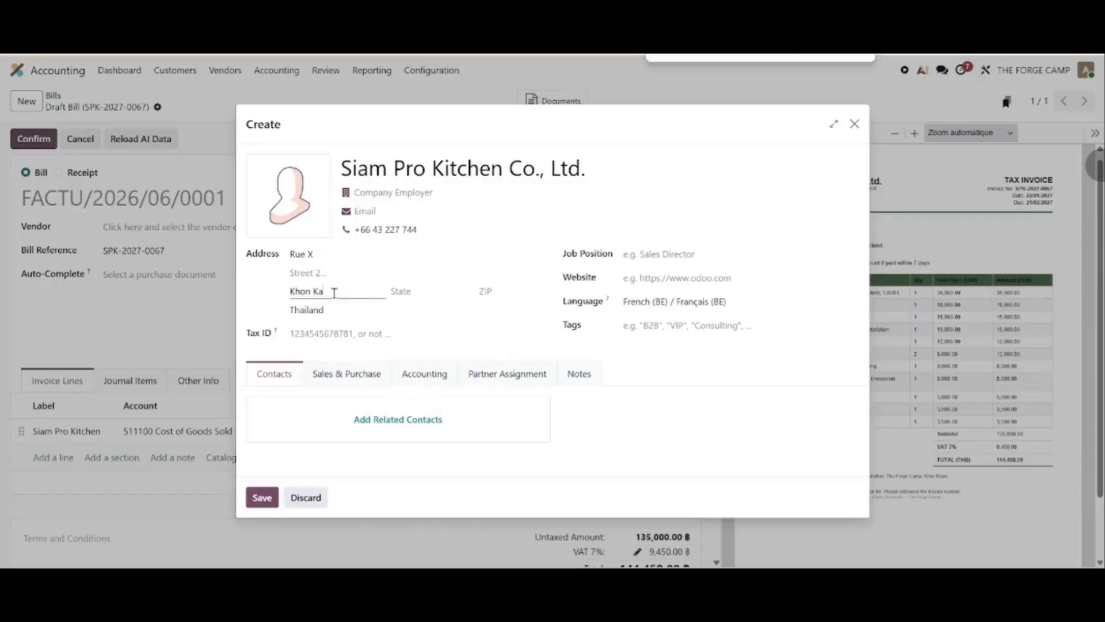
{"action": "left_click", "coordinate": [484, 292]}
{"action": "type", "text": "40 000"}
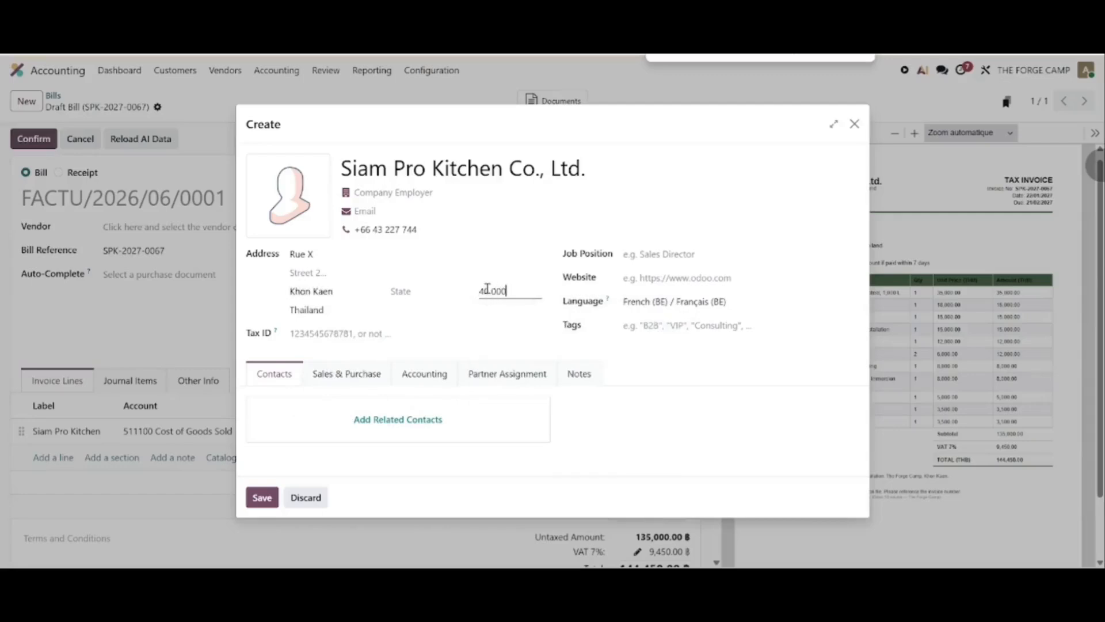
- Set the new vendor's fiscal position to Domestic Company
{"action": "left_click", "coordinate": [333, 380]}
{"action": "scroll", "coordinate": [376, 361], "scroll_direction": "down", "scroll_amount": 3}
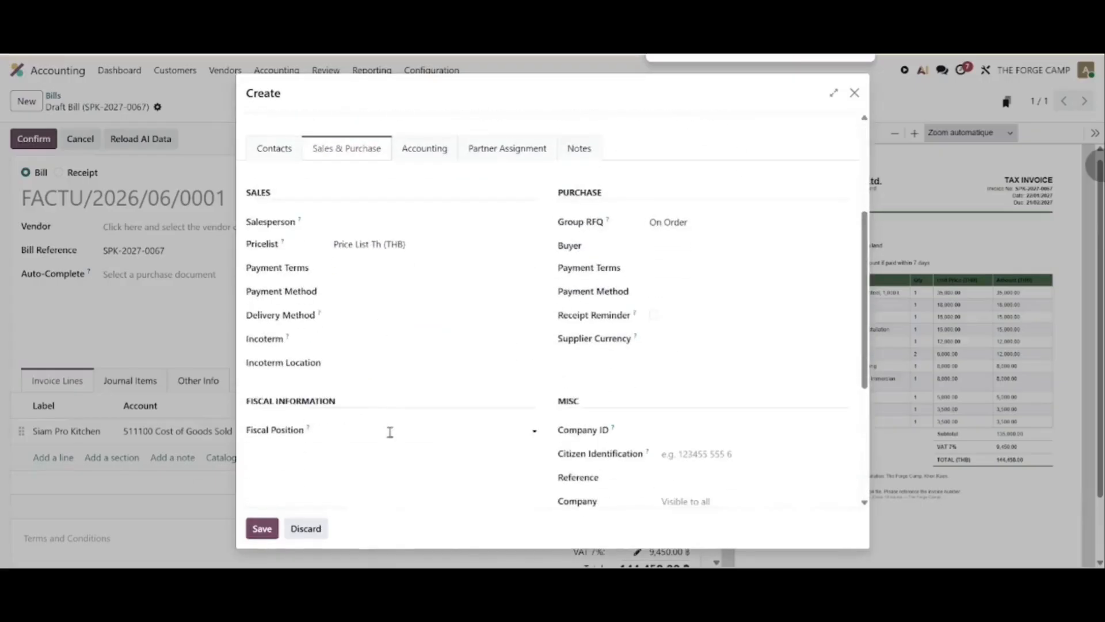
{"action": "left_click", "coordinate": [391, 431]}
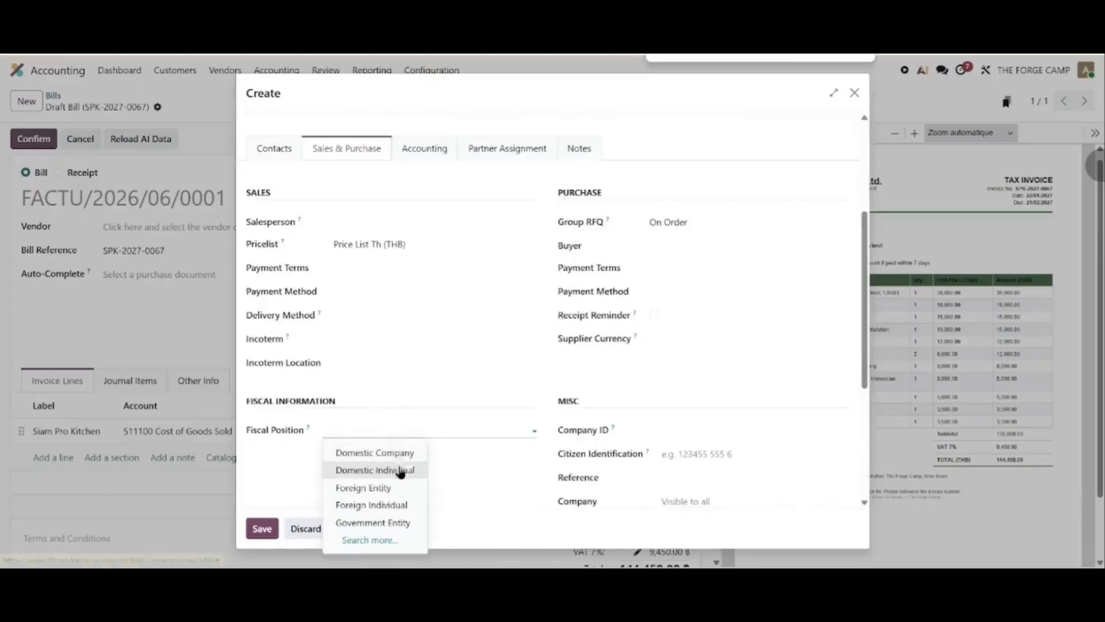
{"action": "left_click", "coordinate": [409, 453]}
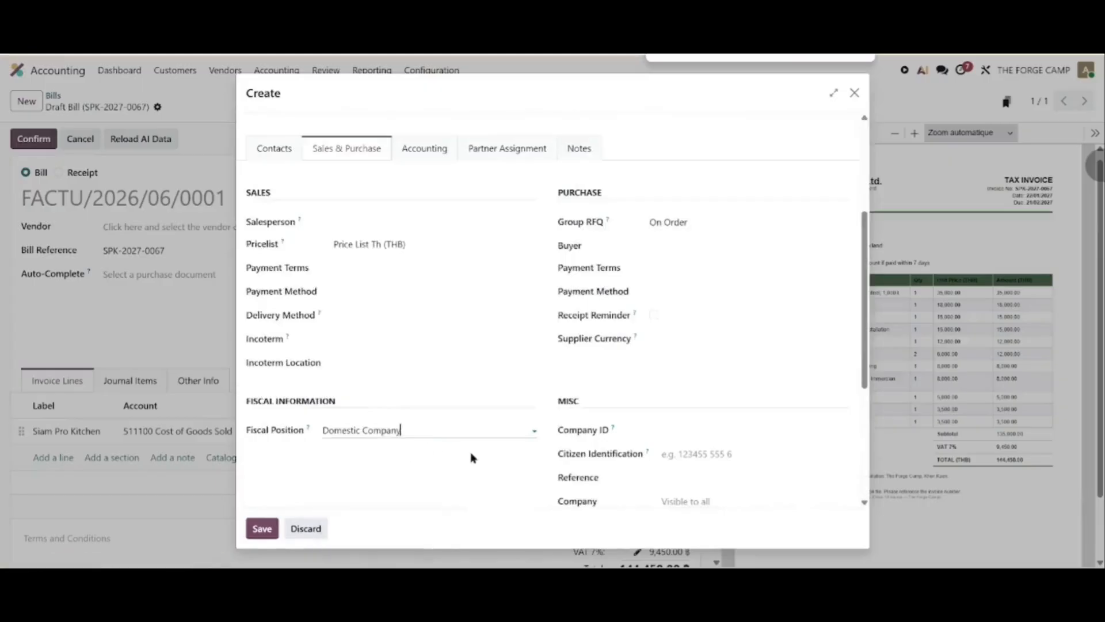
- Create a payable account with code 212KIT and name Kitchen provider as the vendor's account payable
{"action": "left_click", "coordinate": [425, 150]}
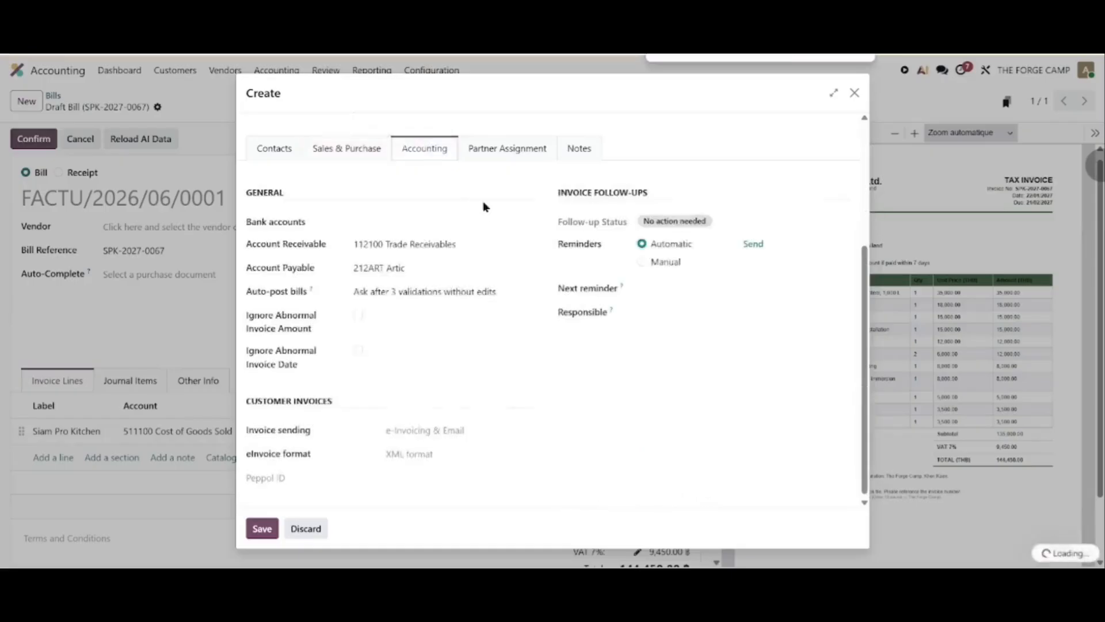
{"action": "scroll", "coordinate": [339, 314], "scroll_direction": "up", "scroll_amount": 3}
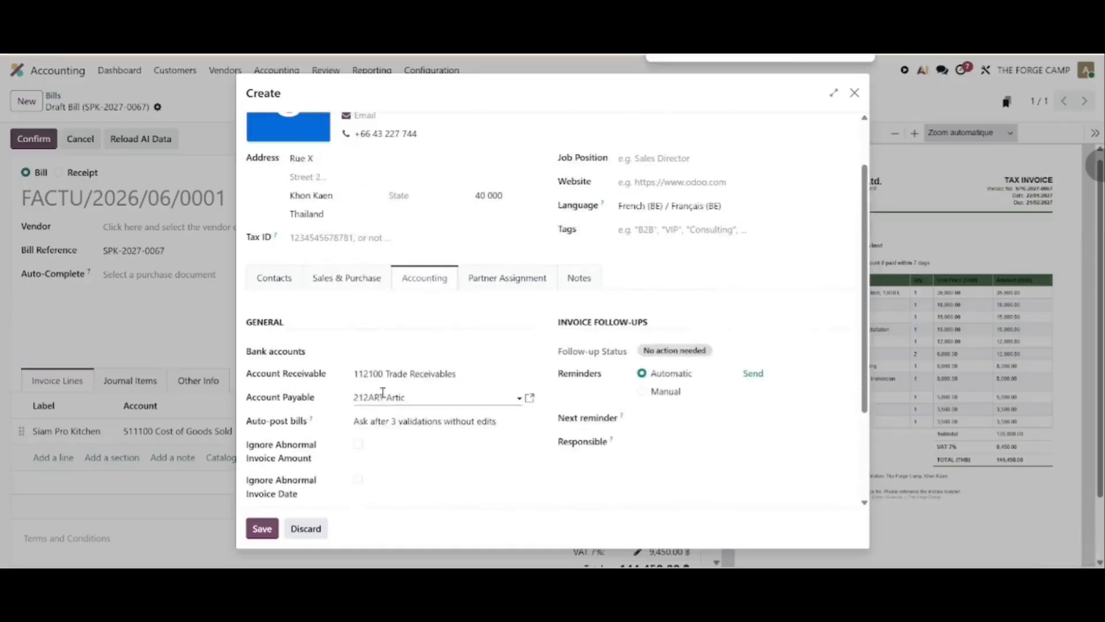
{"action": "left_click", "coordinate": [496, 395]}
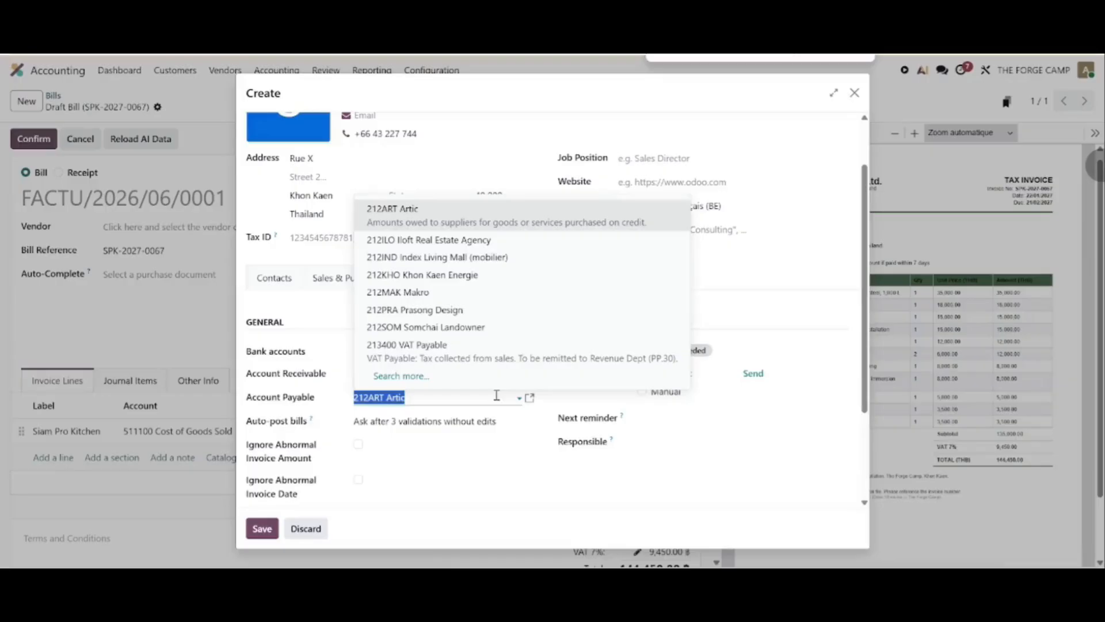
{"action": "type", "text": "212kit"}
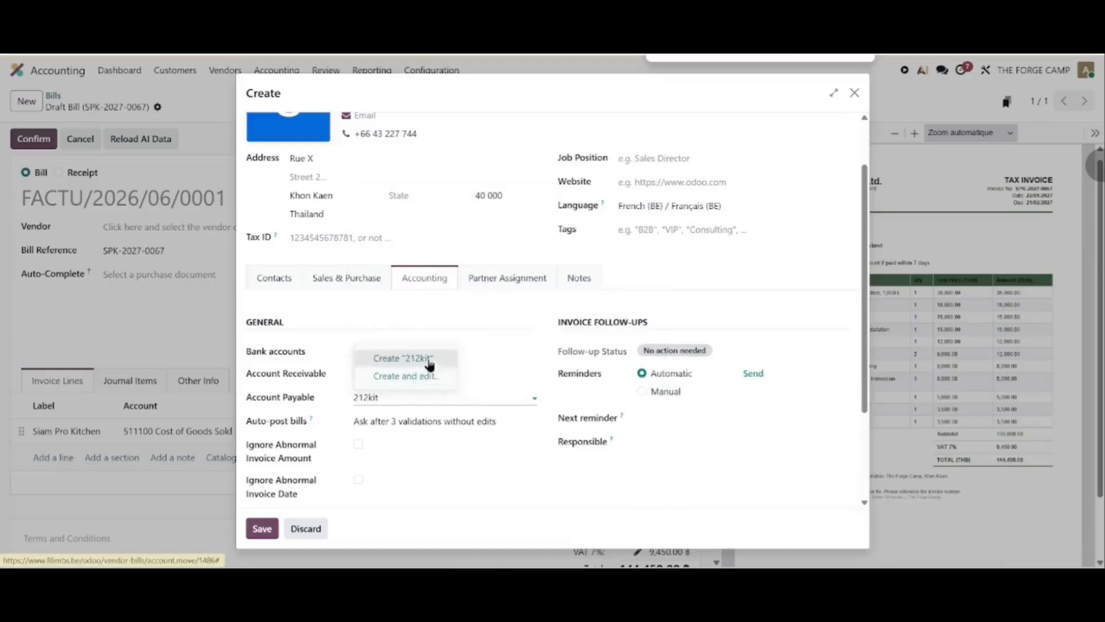
{"action": "left_click", "coordinate": [437, 377]}
{"action": "left_click_drag", "start_coordinate": [280, 253], "coordinate": [298, 253]}
{"action": "type", "text": "KIT"}
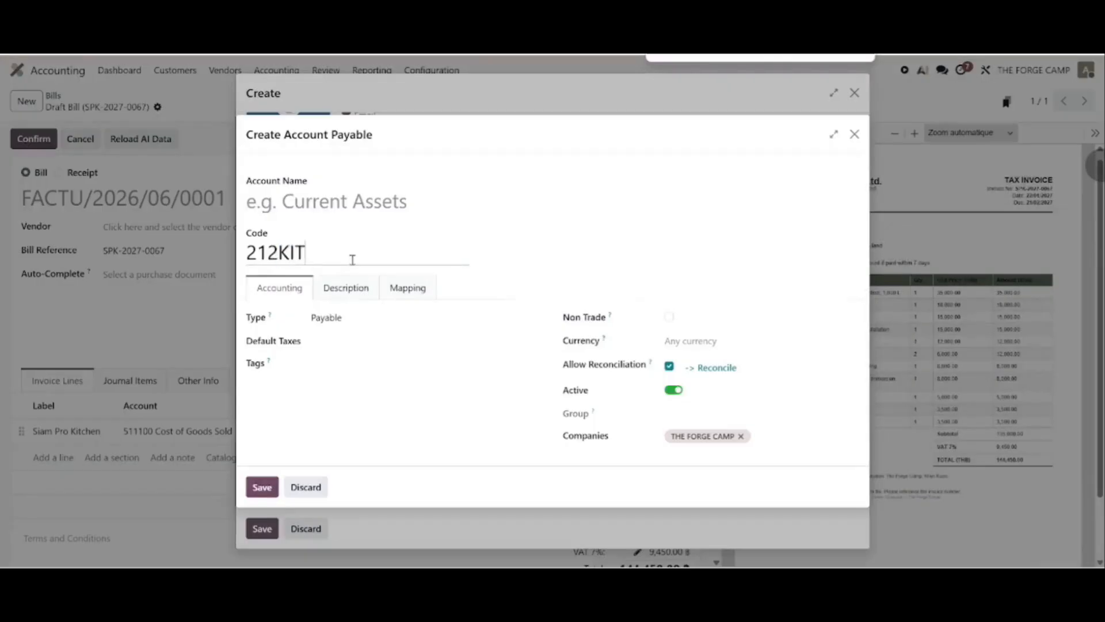
{"action": "left_click", "coordinate": [374, 202]}
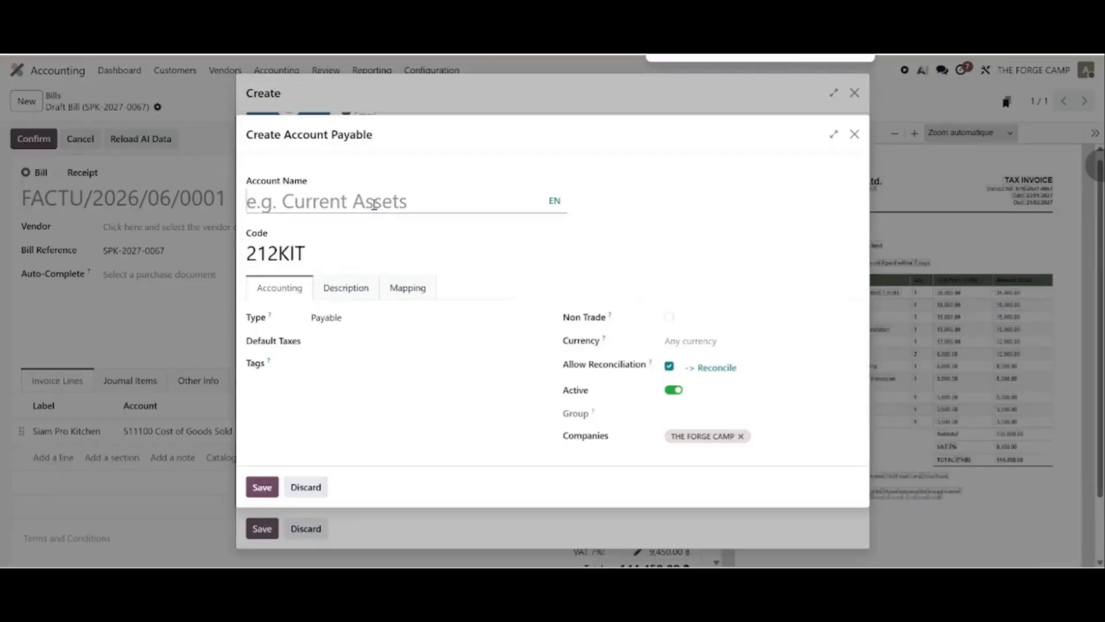
{"action": "type", "text": "Kitchen pro"}
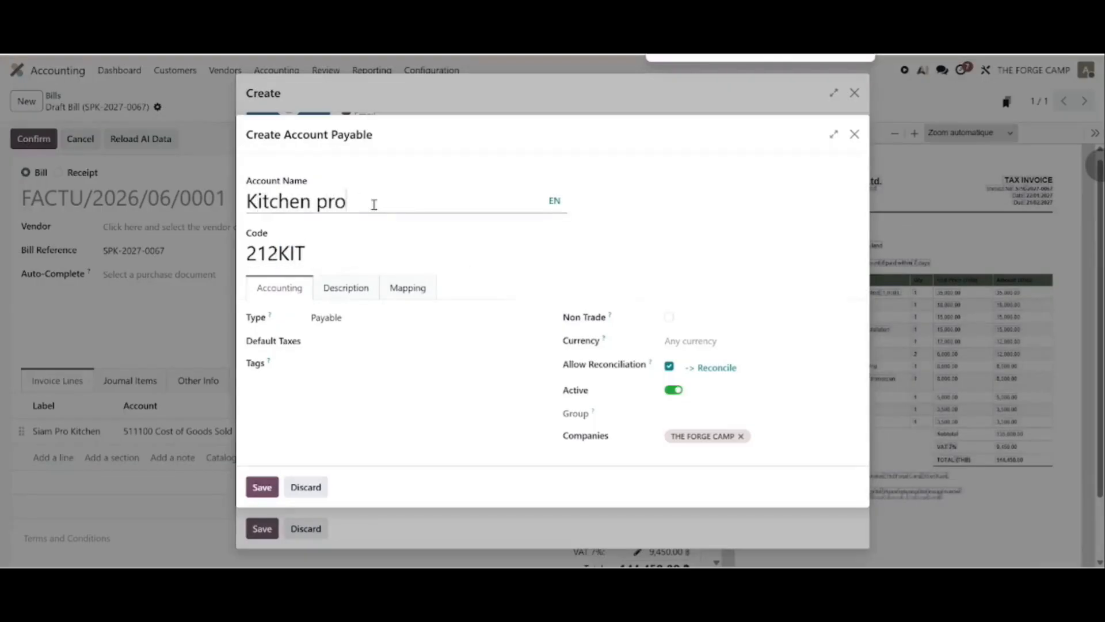
{"action": "type", "text": "vider"}
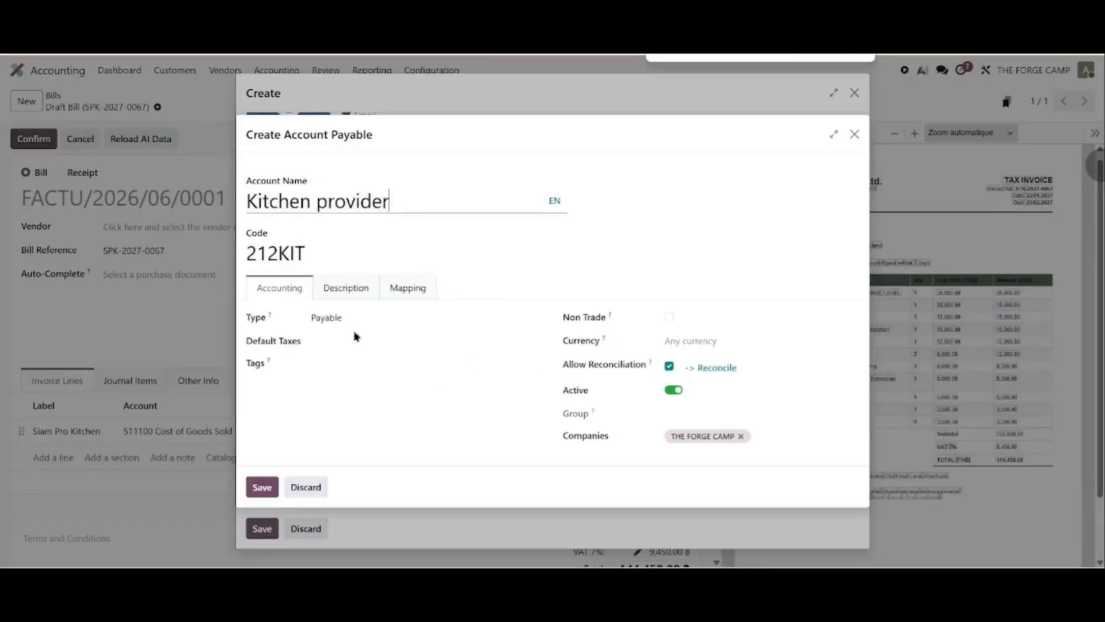
{"action": "left_click", "coordinate": [262, 489]}
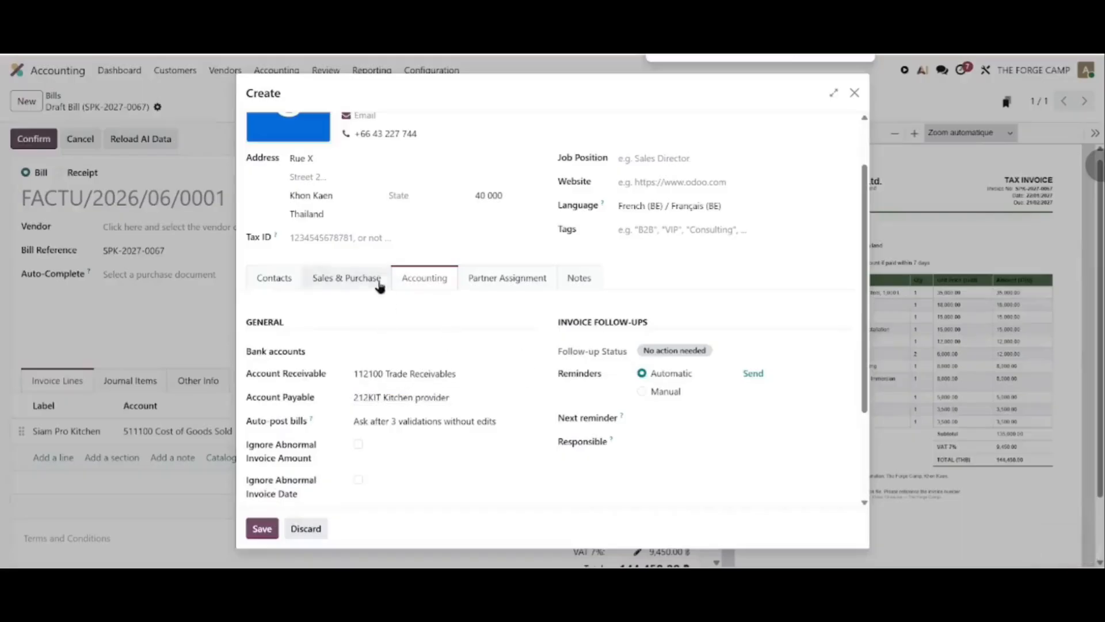
- Add a bank account to the vendor with its account number and BIC/SWIFT code KASITHBK, keeping Siam Pro Kitchen Co., Ltd. as holder
{"action": "left_click", "coordinate": [411, 350]}
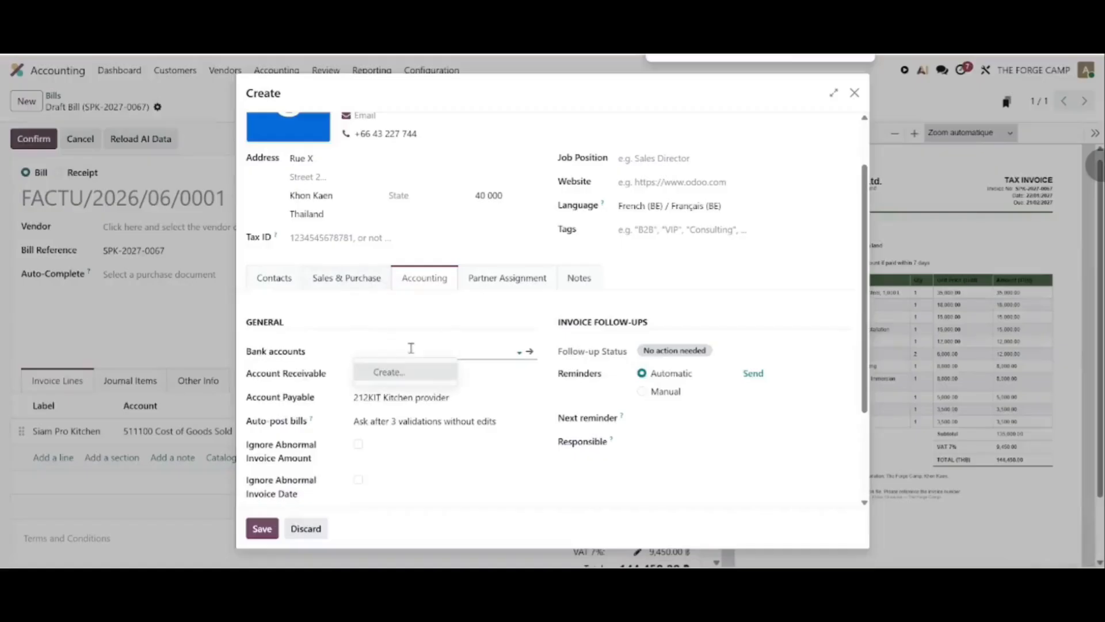
{"action": "left_click", "coordinate": [399, 373]}
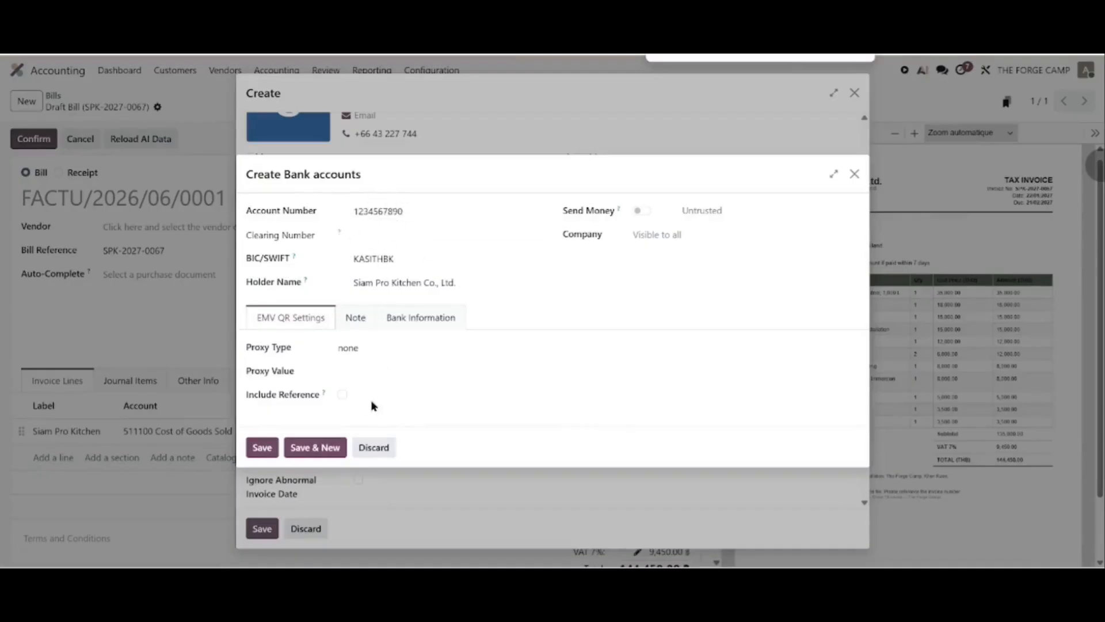
{"action": "left_click", "coordinate": [269, 449]}
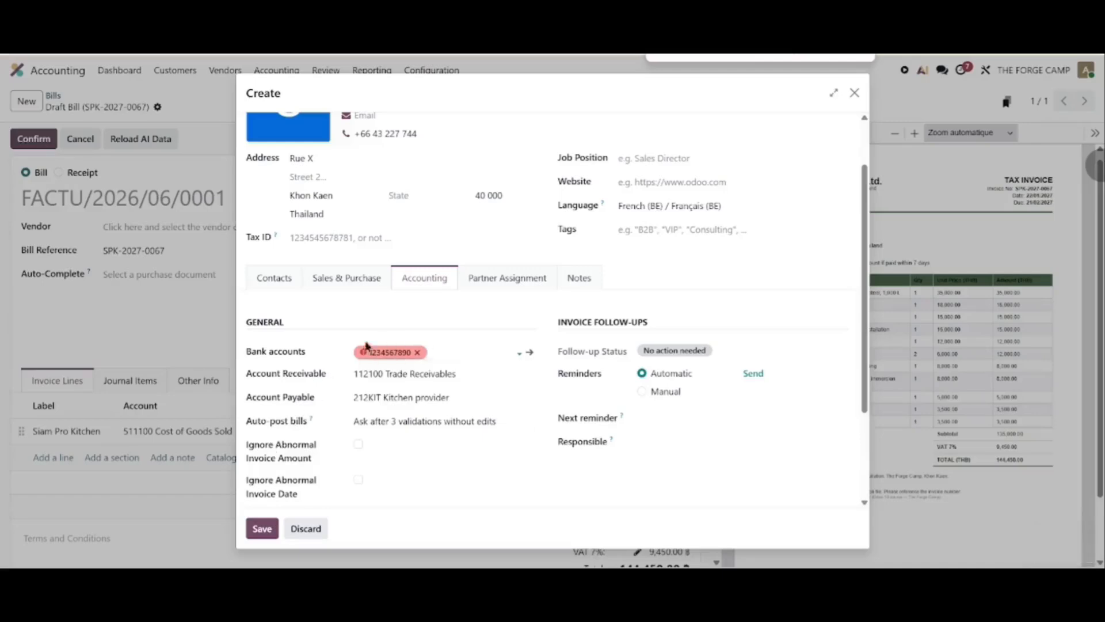
- Mark the vendor's bank account as trusted for sending money and save the new vendor
{"action": "left_click", "coordinate": [386, 351]}
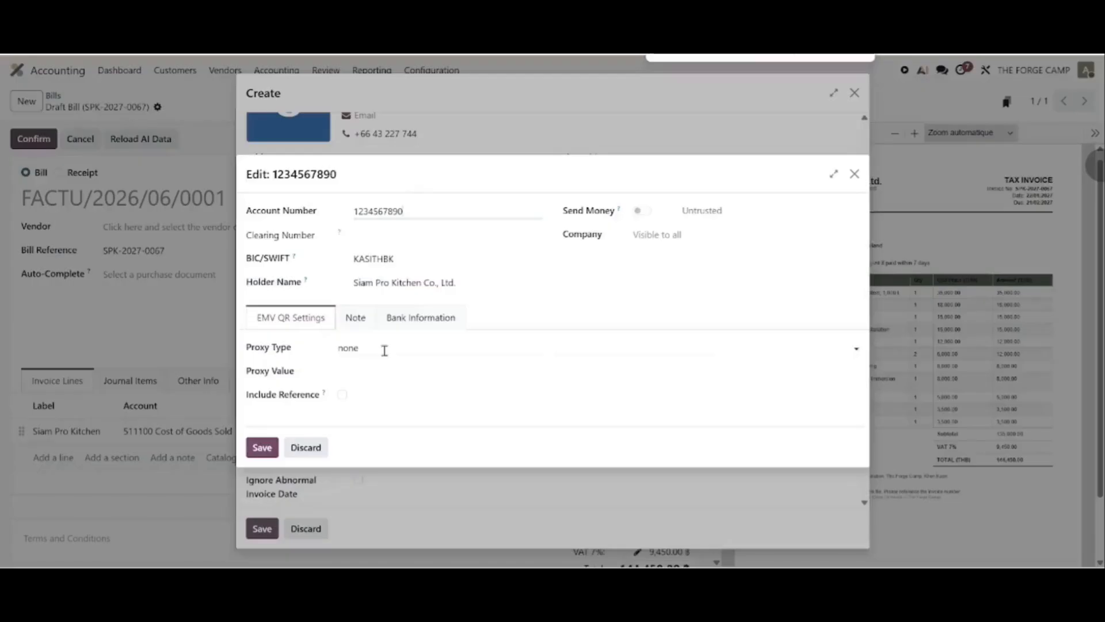
{"action": "left_click", "coordinate": [642, 212]}
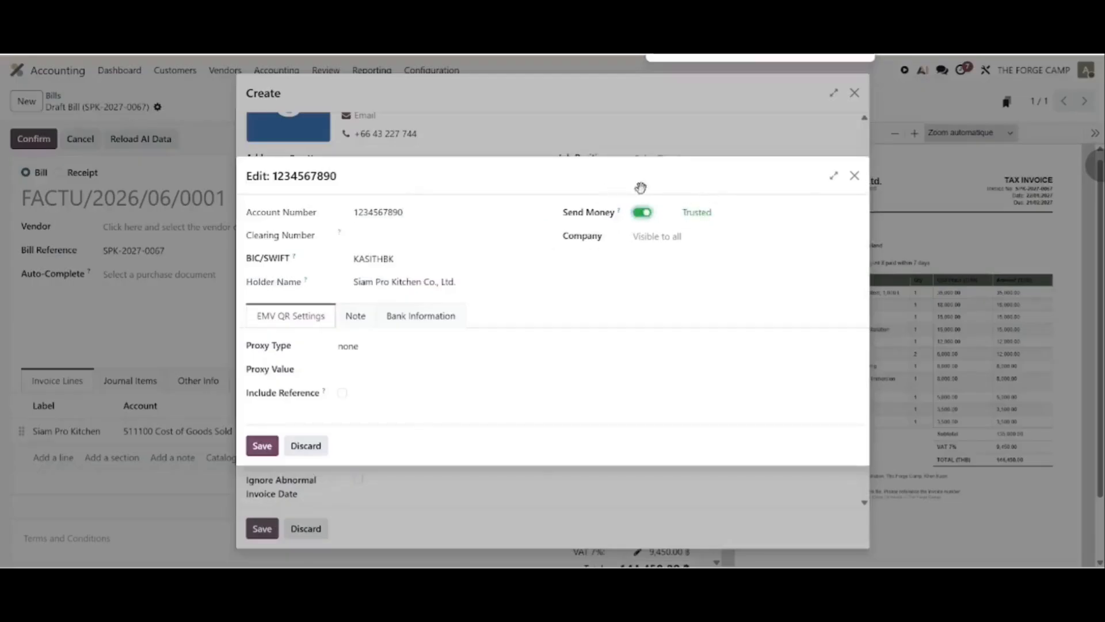
{"action": "left_click", "coordinate": [262, 446]}
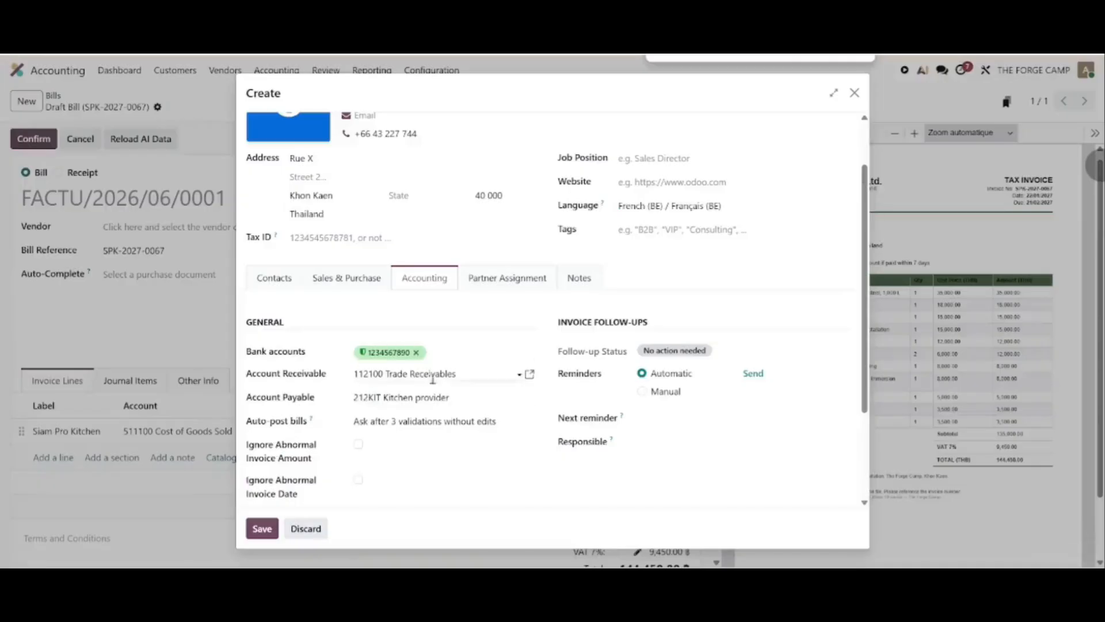
{"action": "left_click", "coordinate": [262, 529]}
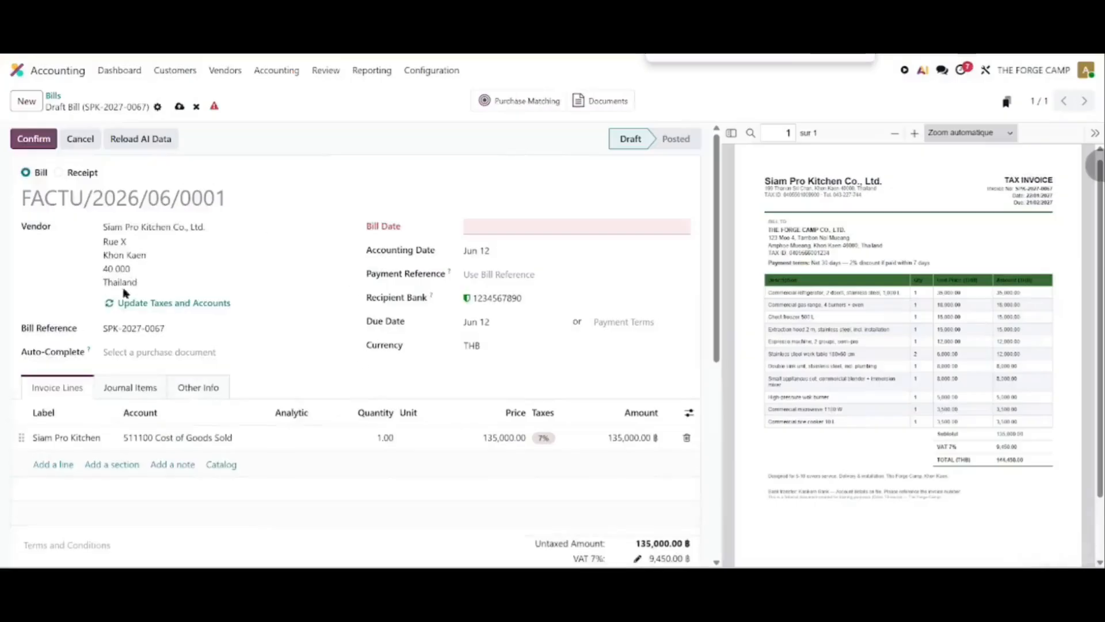
- Try to update the bill's taxes and accounts, and set the bill date to Jan 22, 2027
{"action": "left_click", "coordinate": [181, 309]}
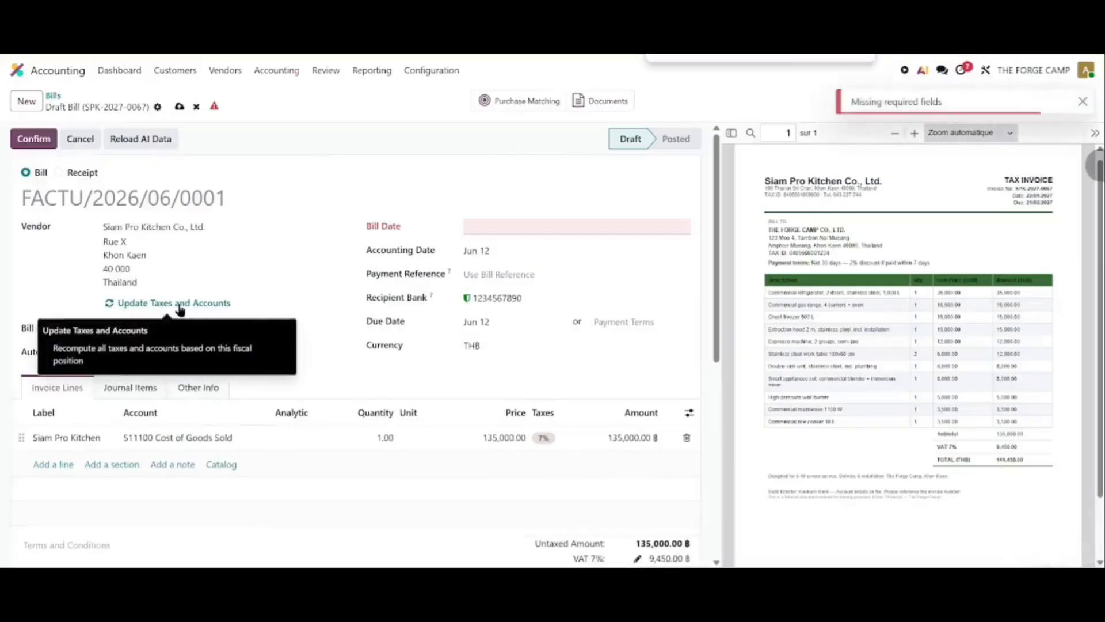
{"action": "left_click", "coordinate": [523, 229]}
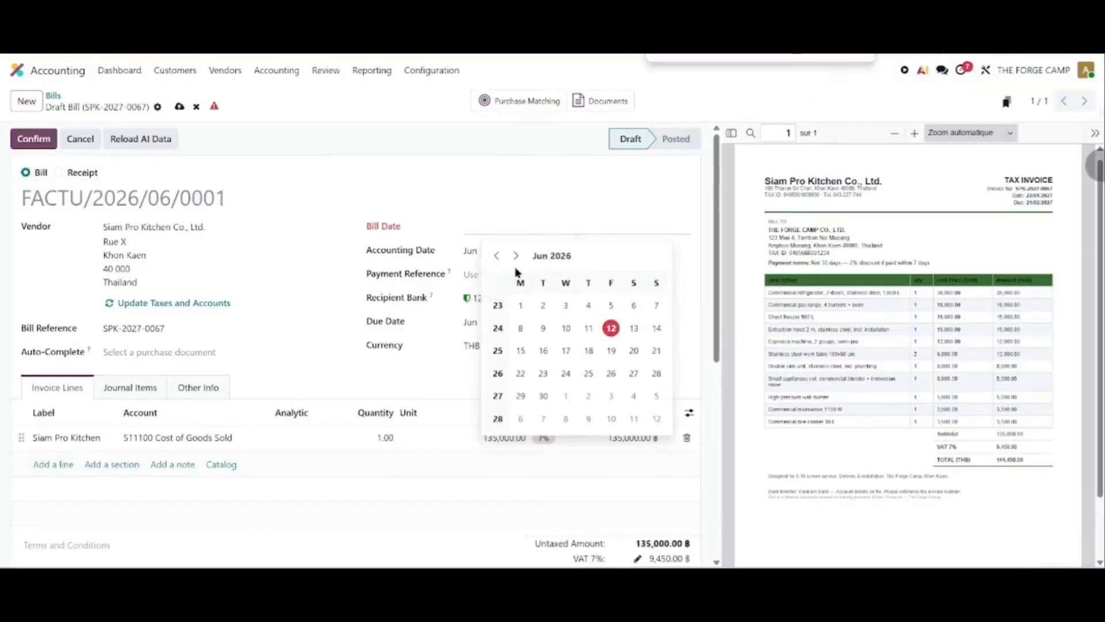
{"action": "left_click", "coordinate": [516, 256]}
{"action": "double_click", "coordinate": [516, 257]}
{"action": "double_click", "coordinate": [516, 256]}
{"action": "left_click", "coordinate": [516, 257]}
{"action": "left_click", "coordinate": [516, 257]}
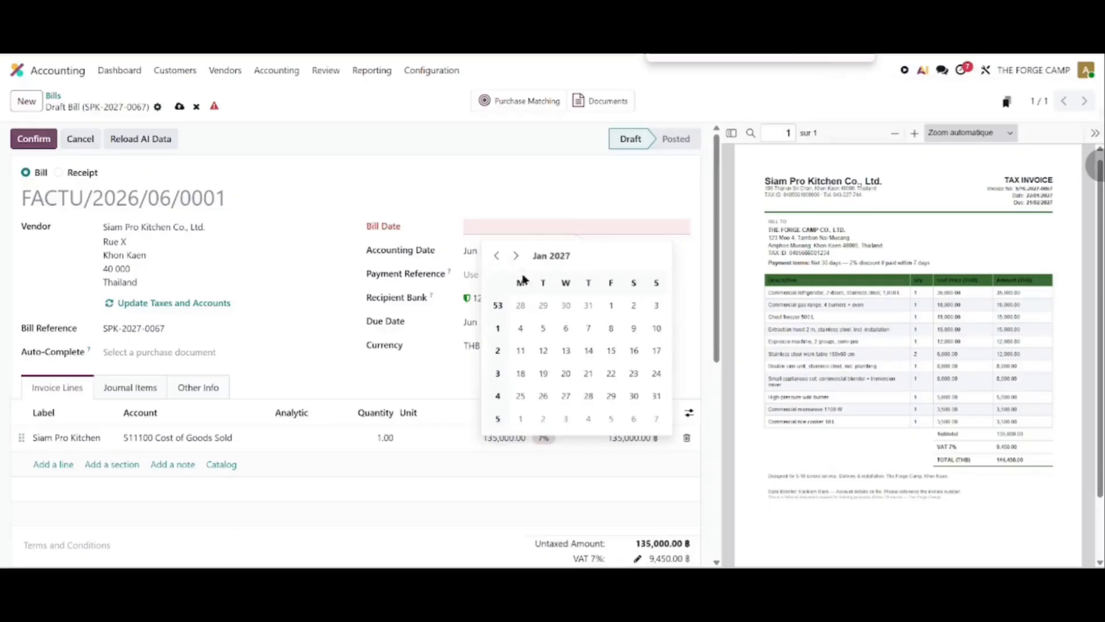
{"action": "left_click", "coordinate": [611, 374]}
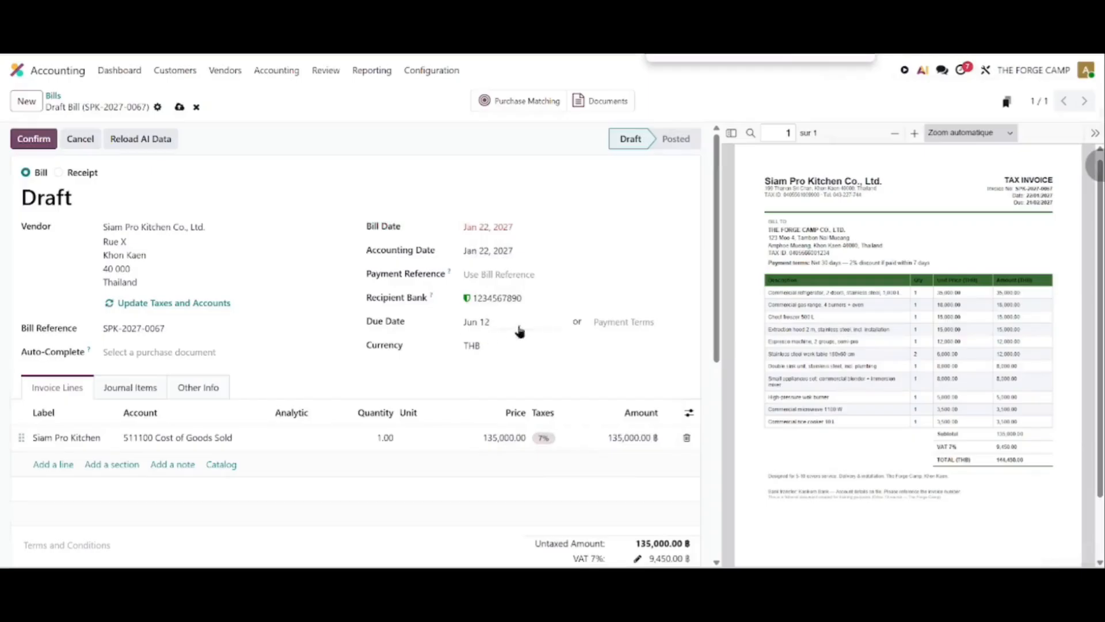
- Set the bill's payment terms to 30 Days
{"action": "left_click", "coordinate": [614, 318]}
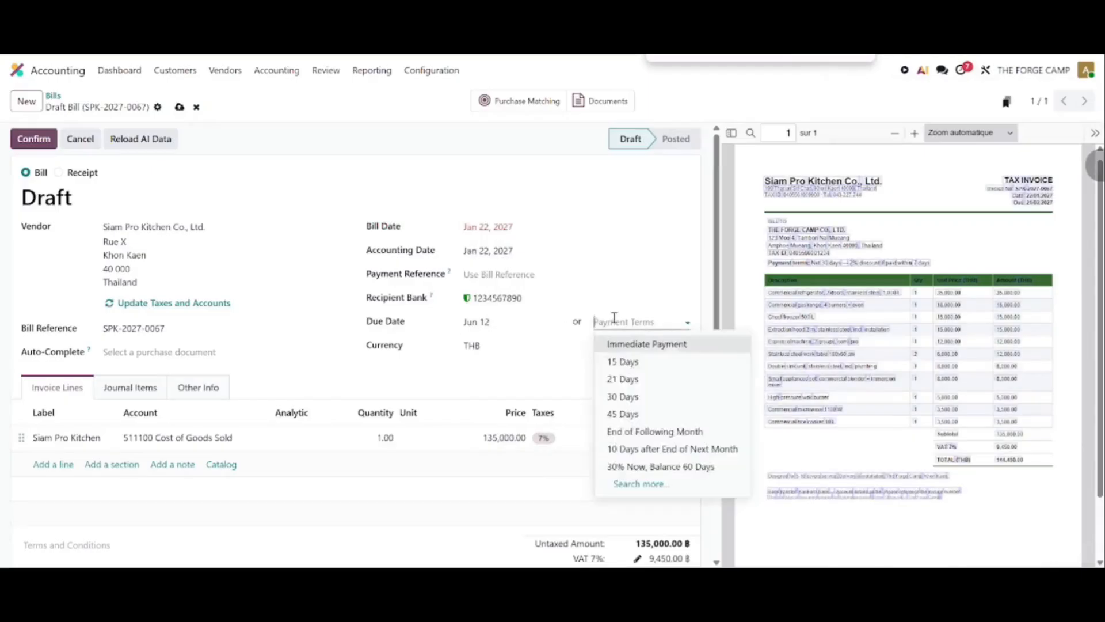
{"action": "left_click", "coordinate": [650, 400]}
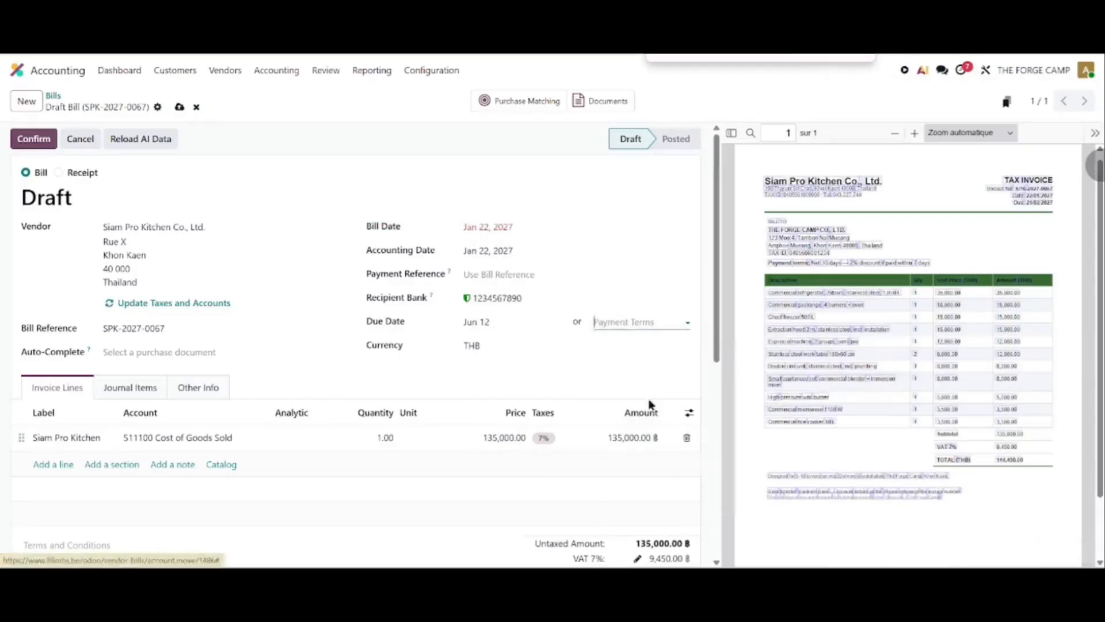
{"action": "left_click", "coordinate": [346, 156]}
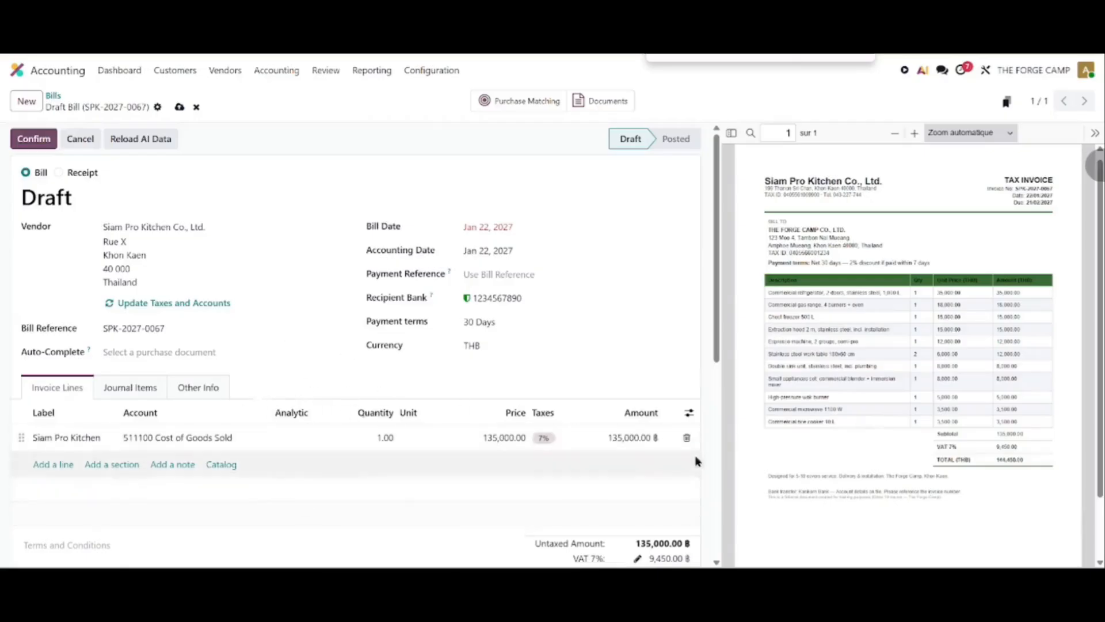
- Replace the single Siam Pro Kitchen bill line with separate lines, capturing their quantities from the Qty column of the invoice PDF
{"action": "left_click", "coordinate": [686, 439]}
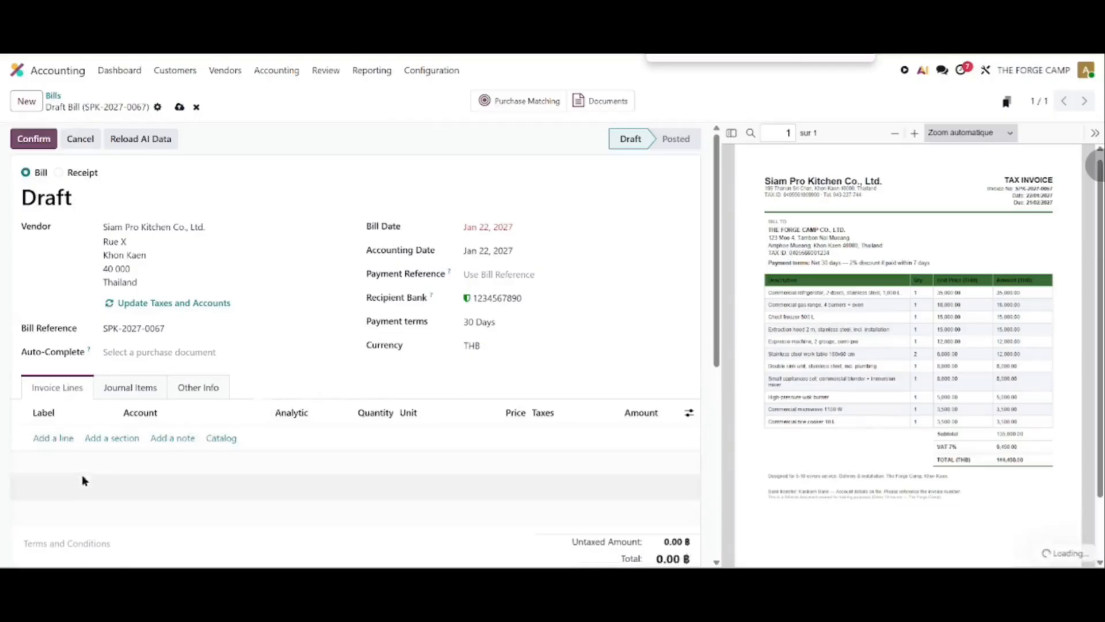
{"action": "left_click", "coordinate": [56, 443]}
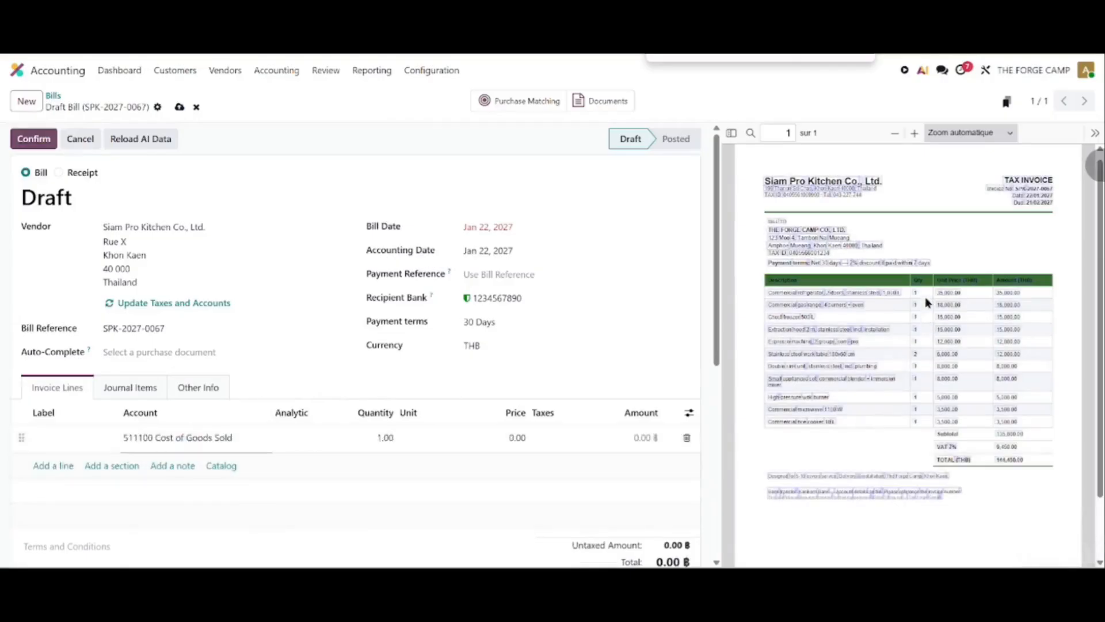
{"action": "left_click", "coordinate": [408, 439]}
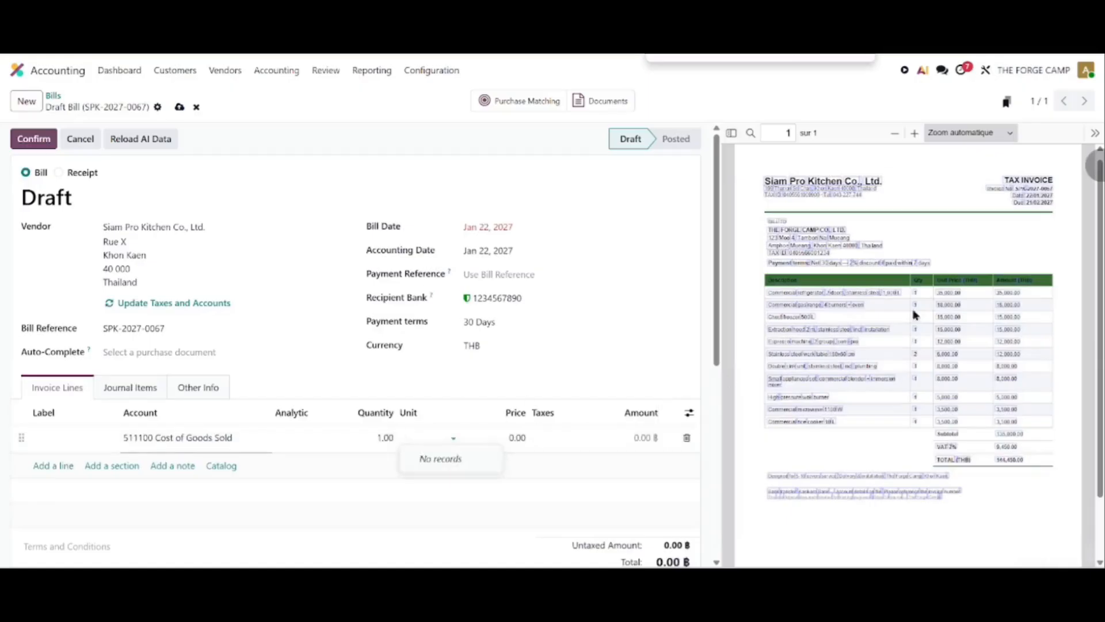
{"action": "left_click", "coordinate": [384, 437]}
{"action": "left_click_drag", "start_coordinate": [923, 285], "coordinate": [910, 437]}
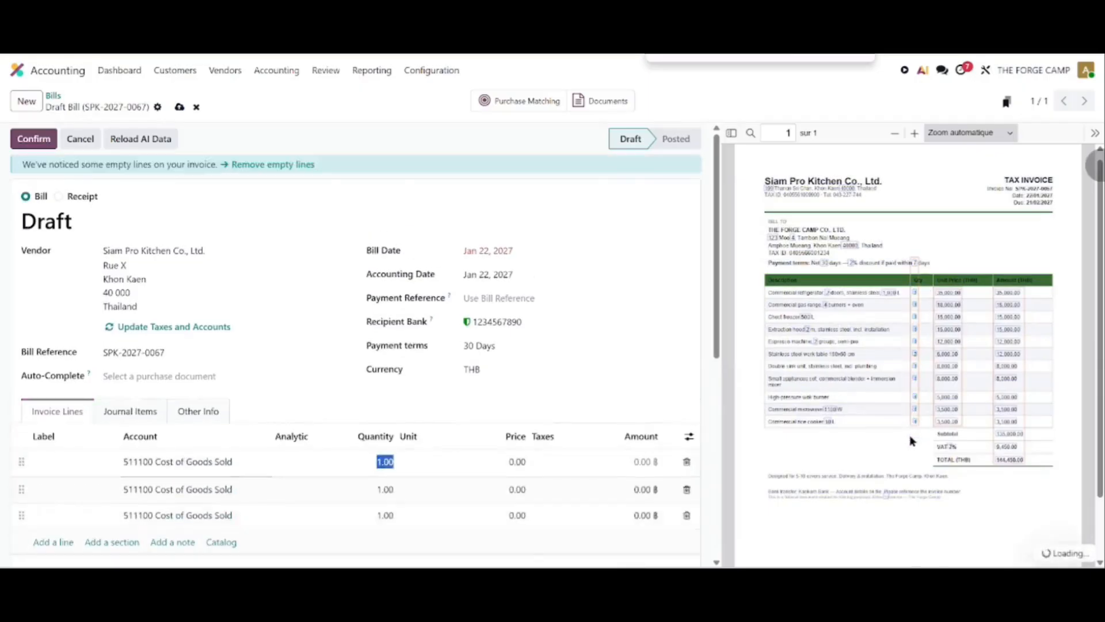
{"action": "scroll", "coordinate": [442, 330], "scroll_direction": "down", "scroll_amount": 3}
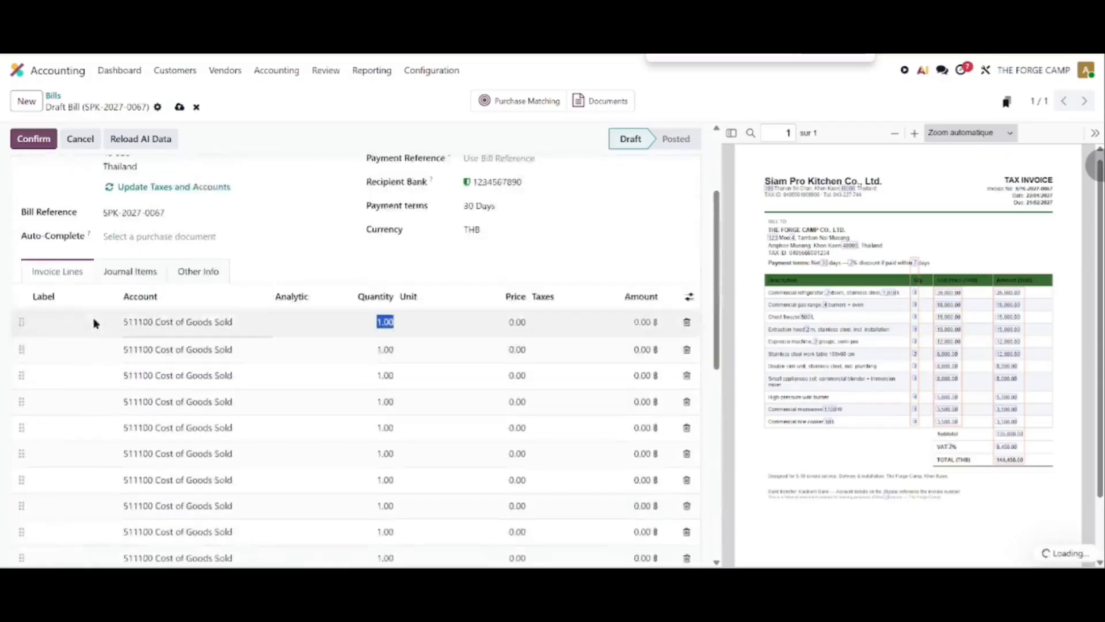
- Fill the bill lines' labels from the Description column of the invoice PDF and check the resulting lines
{"action": "left_click_drag", "start_coordinate": [751, 291], "coordinate": [901, 458]}
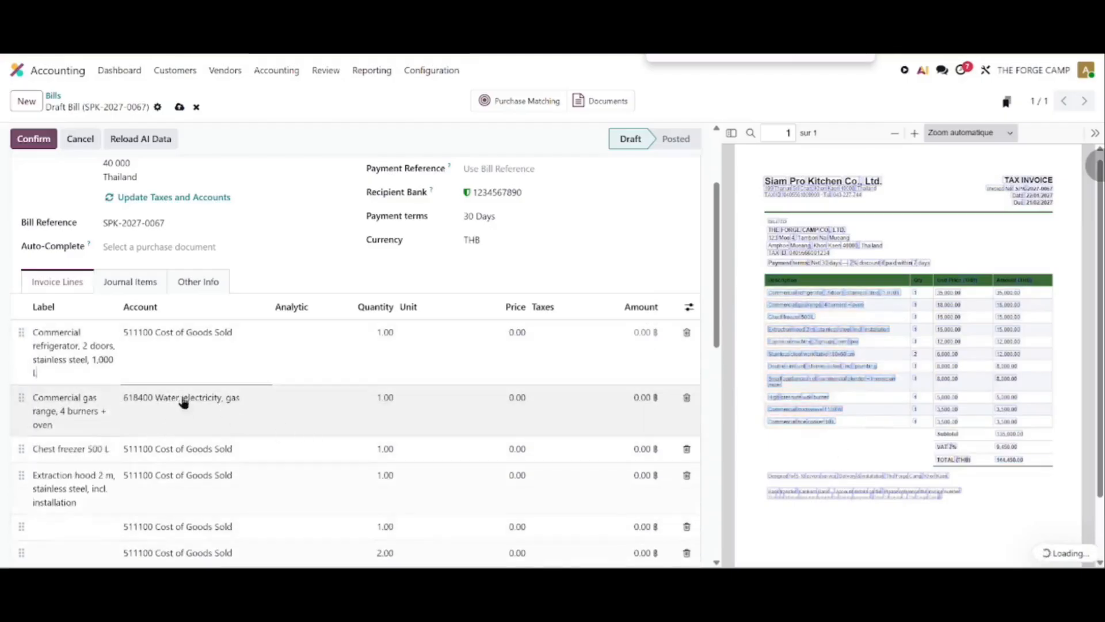
{"action": "scroll", "coordinate": [179, 401], "scroll_direction": "down", "scroll_amount": 3}
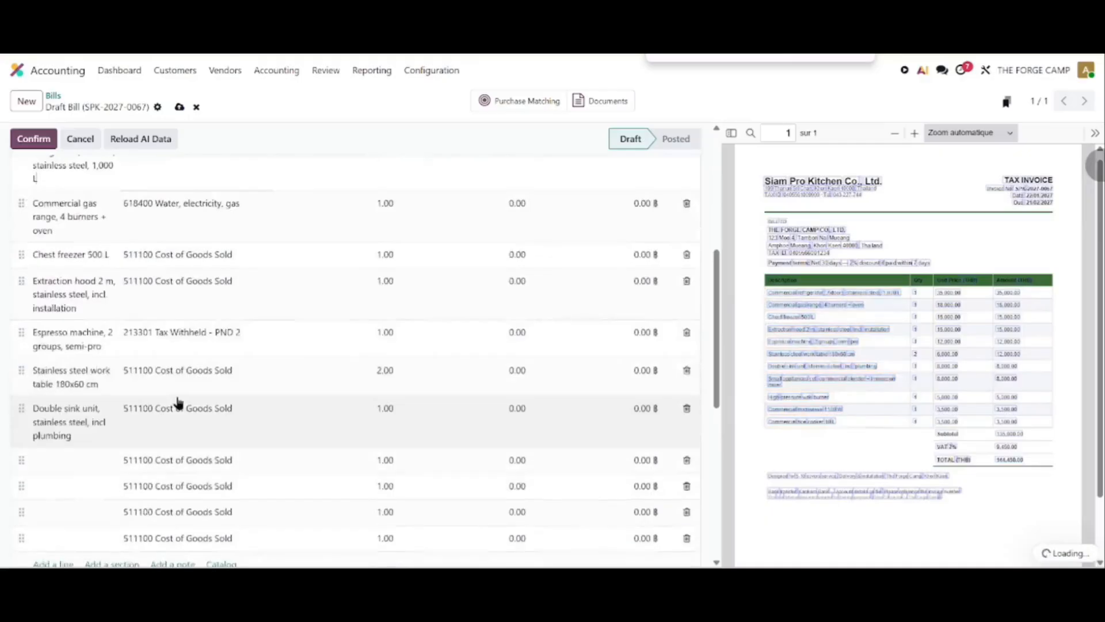
{"action": "scroll", "coordinate": [190, 402], "scroll_direction": "down", "scroll_amount": 1}
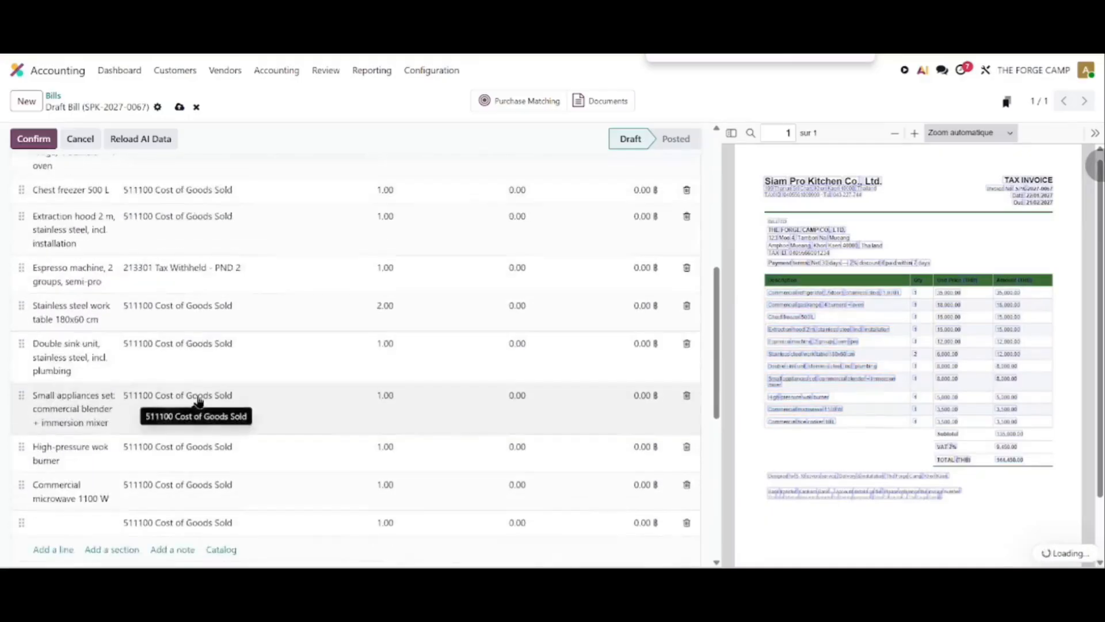
{"action": "scroll", "coordinate": [395, 400], "scroll_direction": "up", "scroll_amount": 5}
{"action": "scroll", "coordinate": [458, 400], "scroll_direction": "down", "scroll_amount": 1}
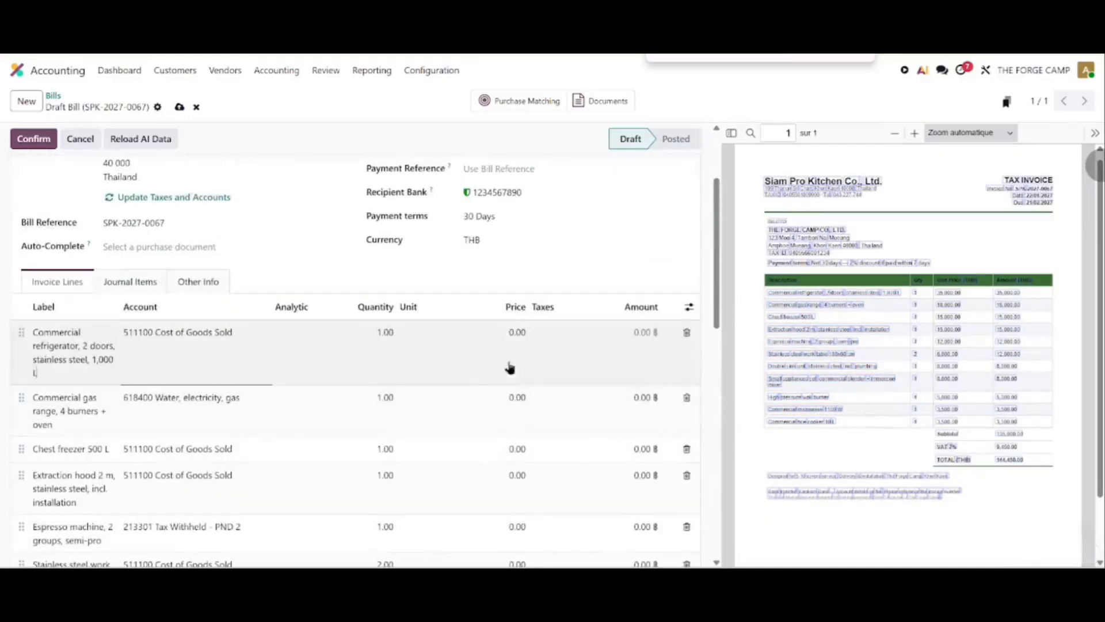
- Fill the bill lines' prices from the unit price column of the invoice PDF and check the resulting total
{"action": "left_click", "coordinate": [523, 332]}
{"action": "left_click_drag", "start_coordinate": [981, 296], "coordinate": [954, 430]}
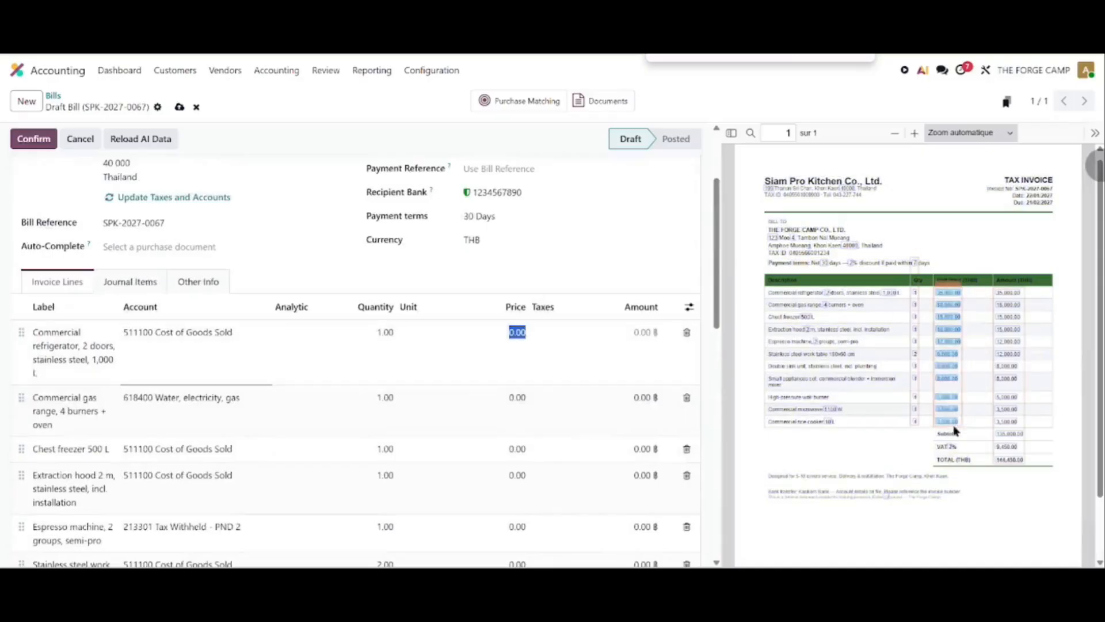
{"action": "key", "text": "ctrl+v"}
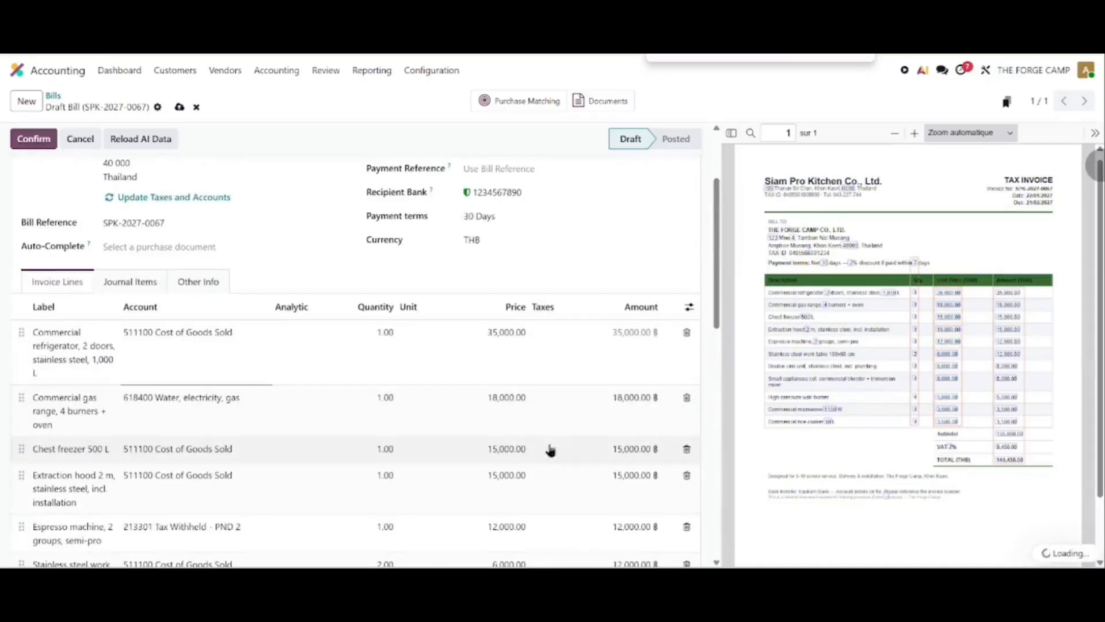
{"action": "scroll", "coordinate": [548, 443], "scroll_direction": "down", "scroll_amount": 6}
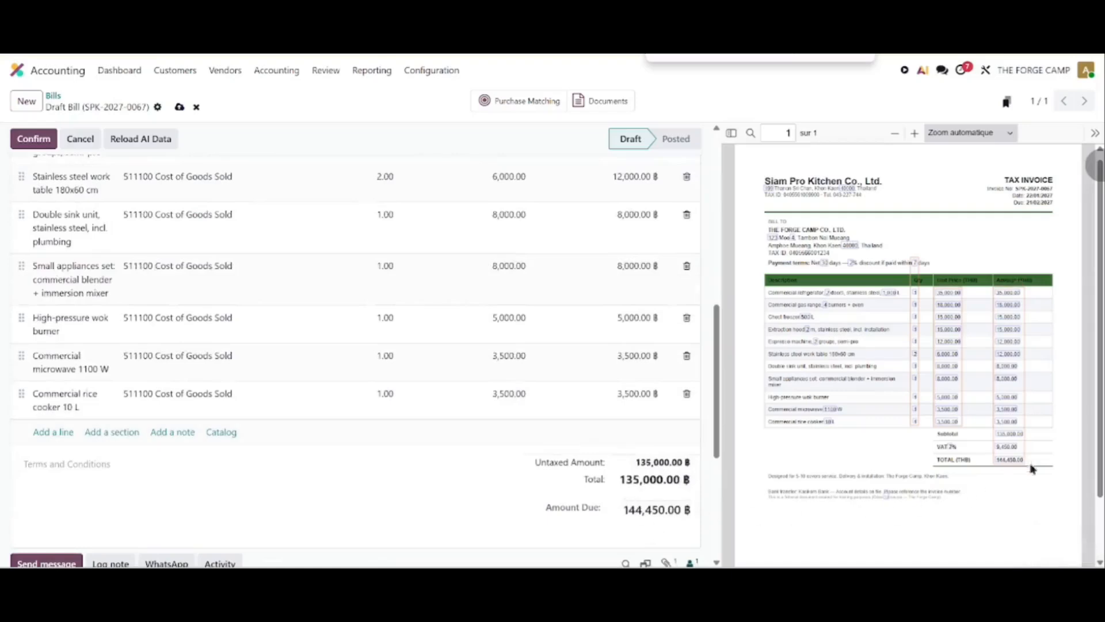
{"action": "scroll", "coordinate": [496, 407], "scroll_direction": "up", "scroll_amount": 5}
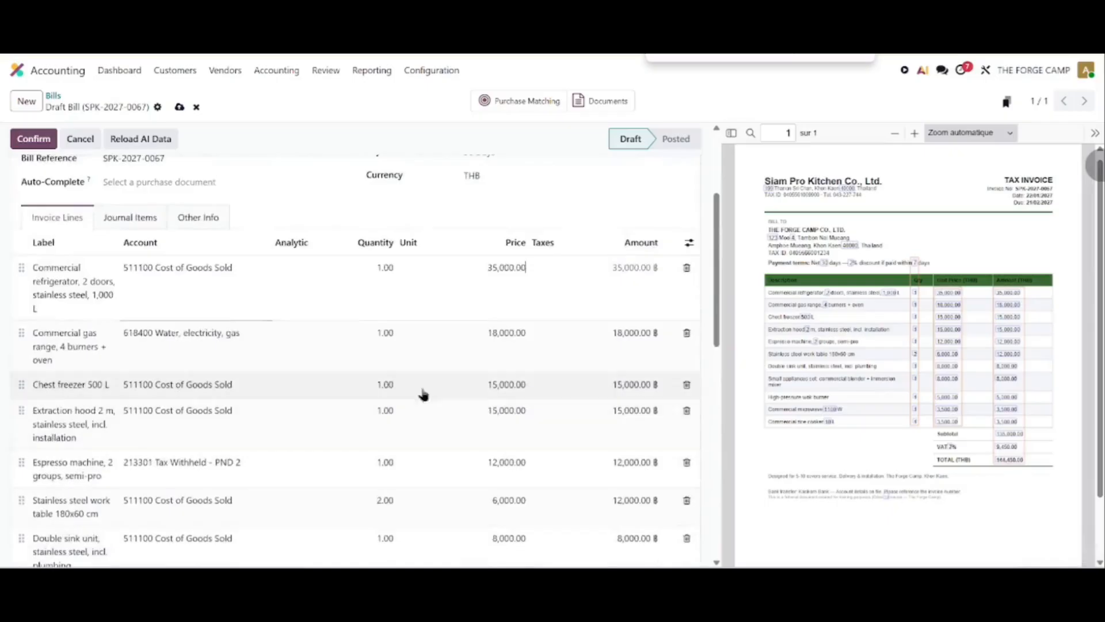
- Set the commercial refrigerator line's account to 123245 Kitchen & Restaurant Equipment with the 5 Years Linear depreciation model
{"action": "left_click", "coordinate": [222, 267]}
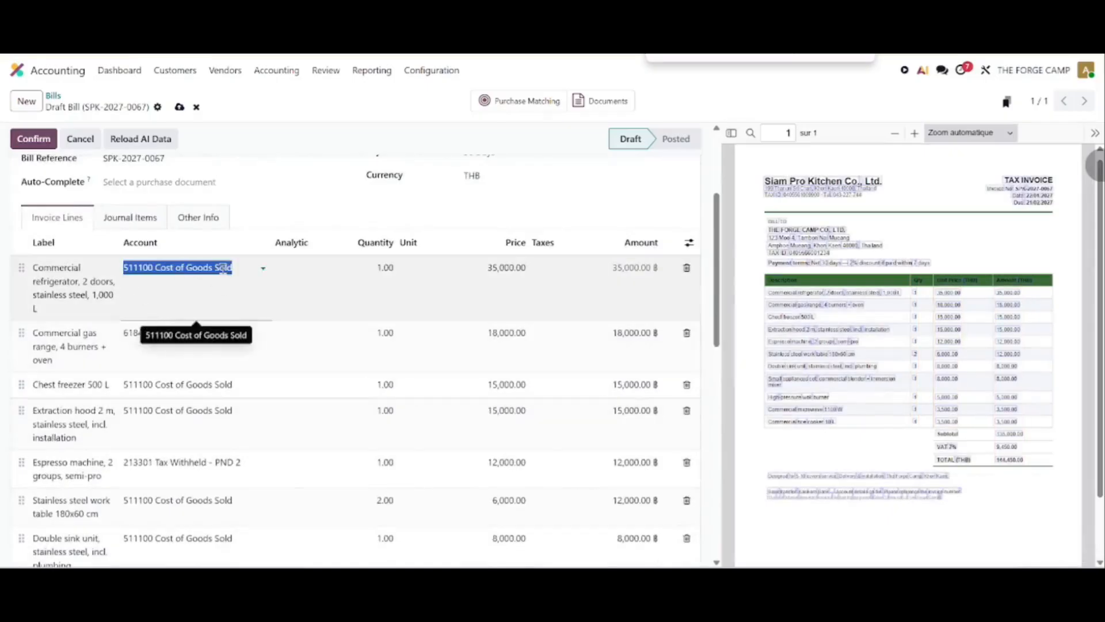
{"action": "type", "text": "kit"}
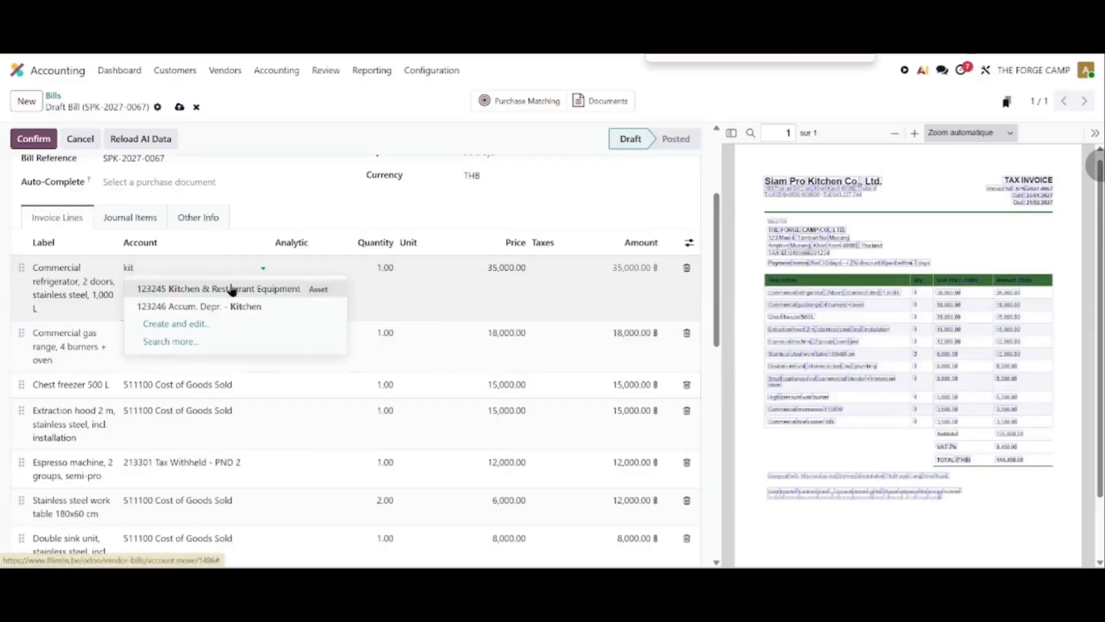
{"action": "left_click", "coordinate": [232, 290]}
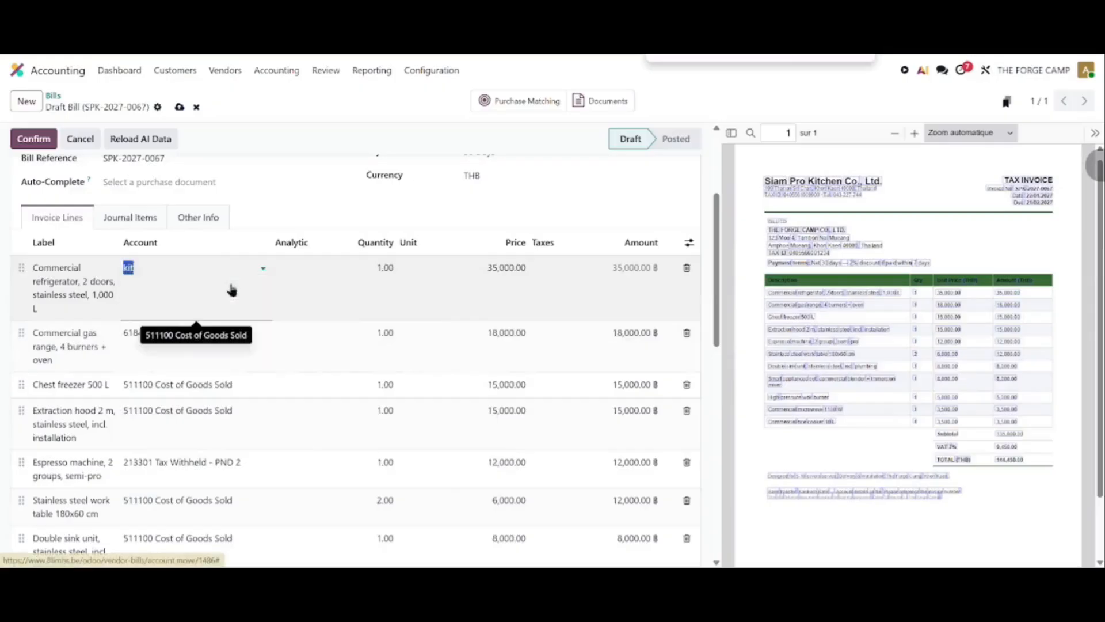
{"action": "left_click", "coordinate": [264, 285]}
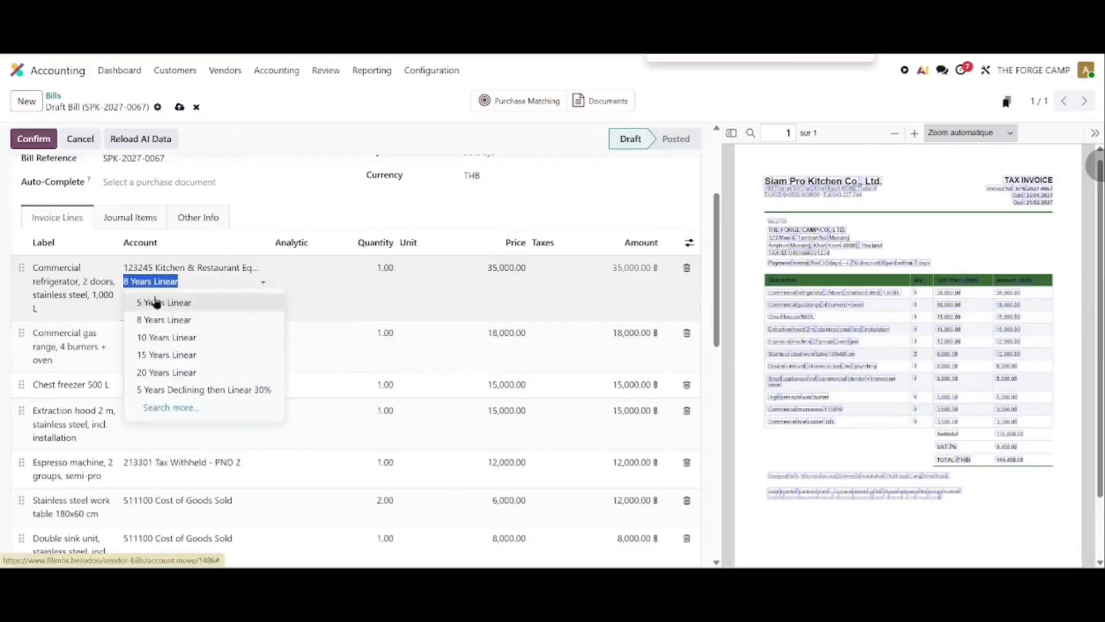
{"action": "left_click", "coordinate": [190, 305]}
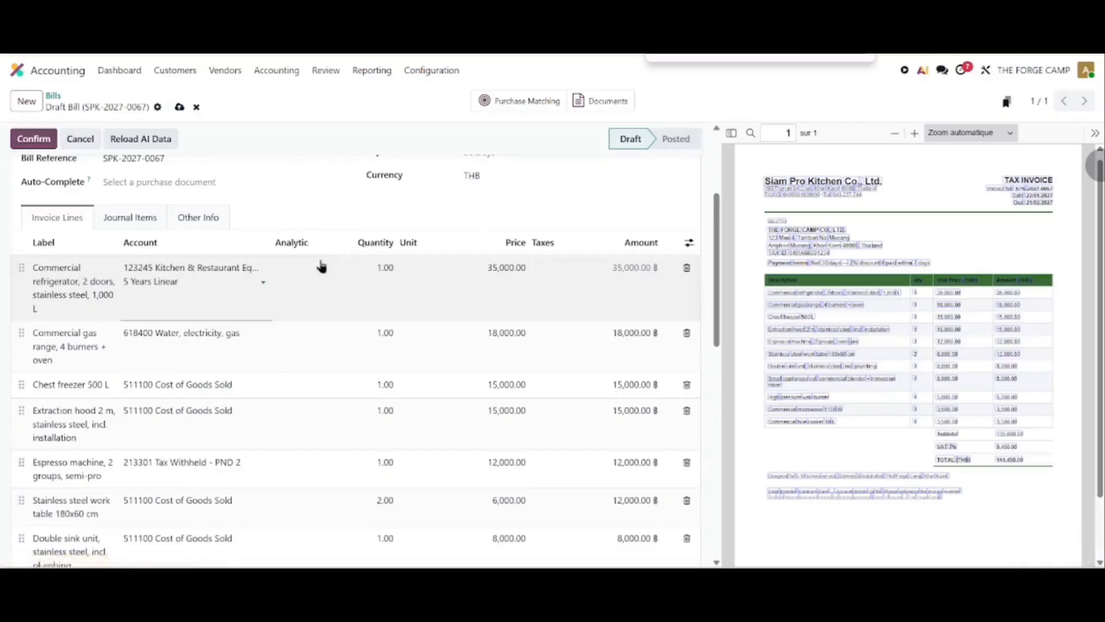
- Assign 100% of the commercial refrigerator line to the analytic account [REST-001] Restaurant
{"action": "left_click", "coordinate": [305, 273]}
{"action": "left_click", "coordinate": [255, 352]}
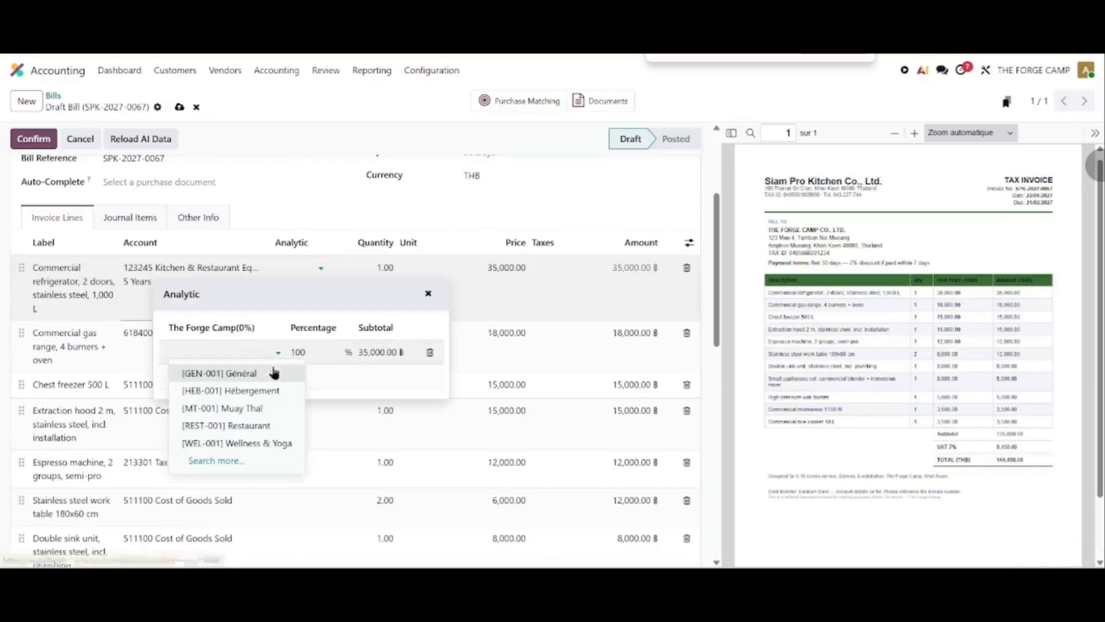
{"action": "left_click", "coordinate": [250, 426]}
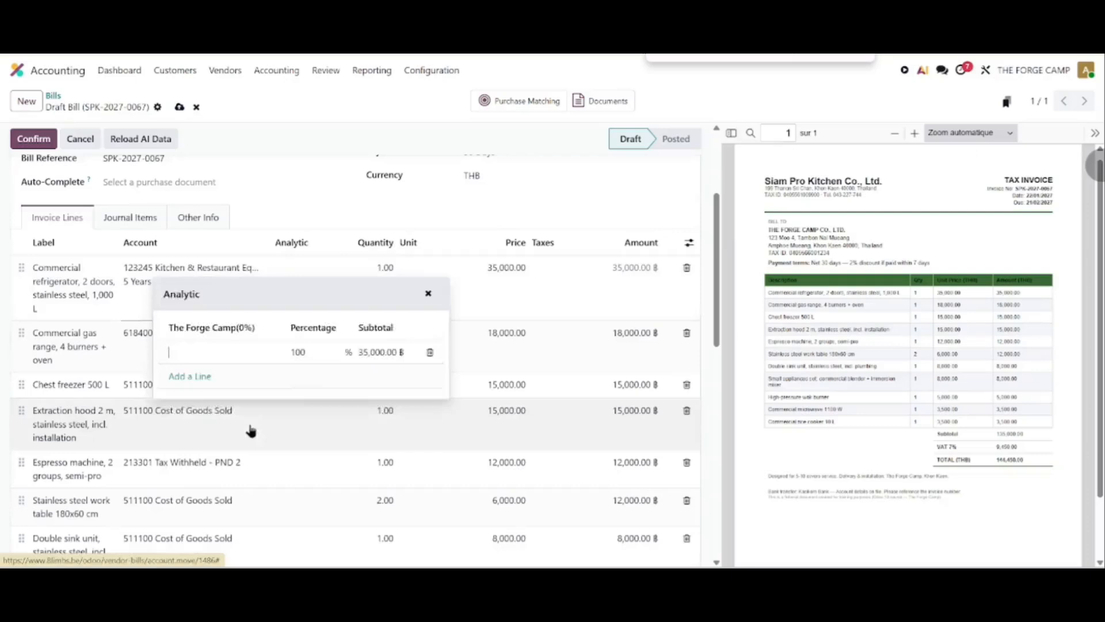
{"action": "left_click", "coordinate": [283, 180]}
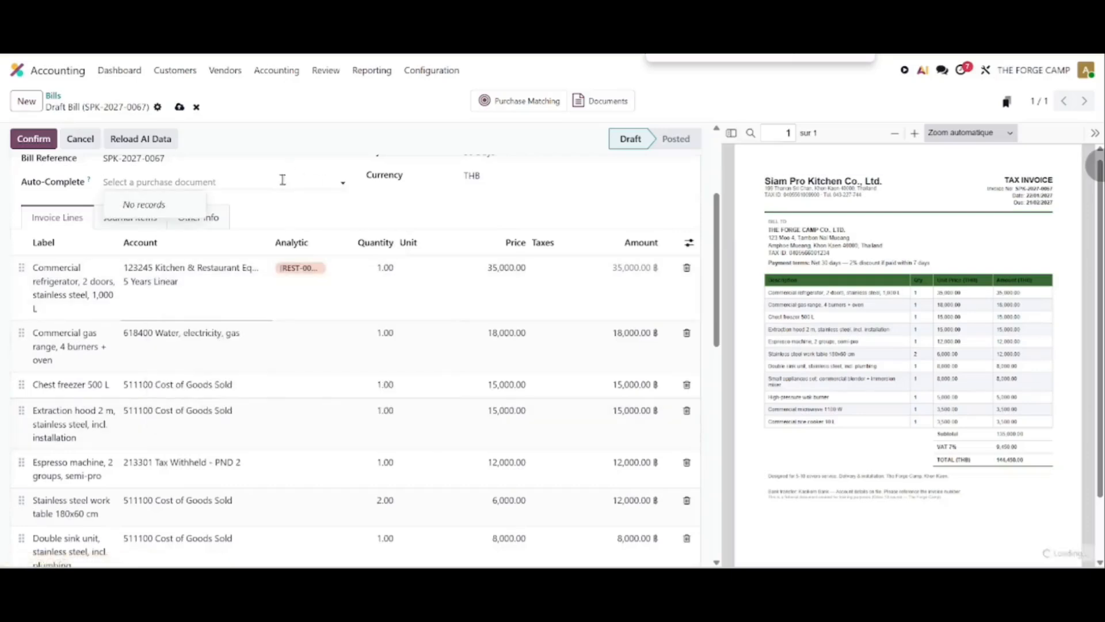
- Apply the 7% tax to the commercial refrigerator line and look over the bill
{"action": "left_click", "coordinate": [574, 271]}
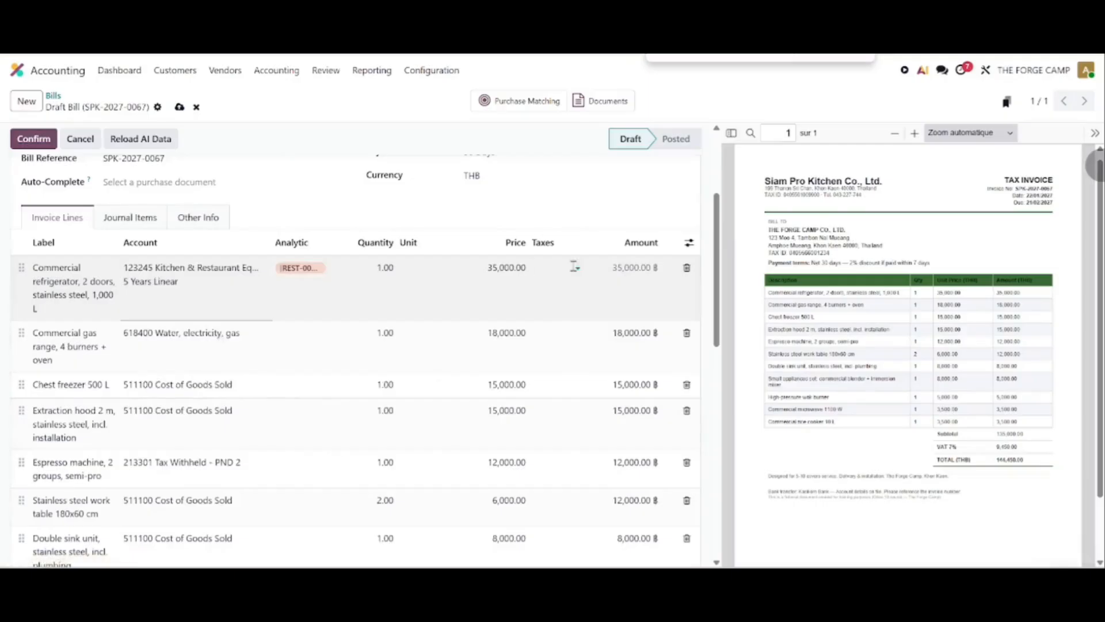
{"action": "left_click", "coordinate": [575, 266]}
{"action": "left_click", "coordinate": [579, 288]}
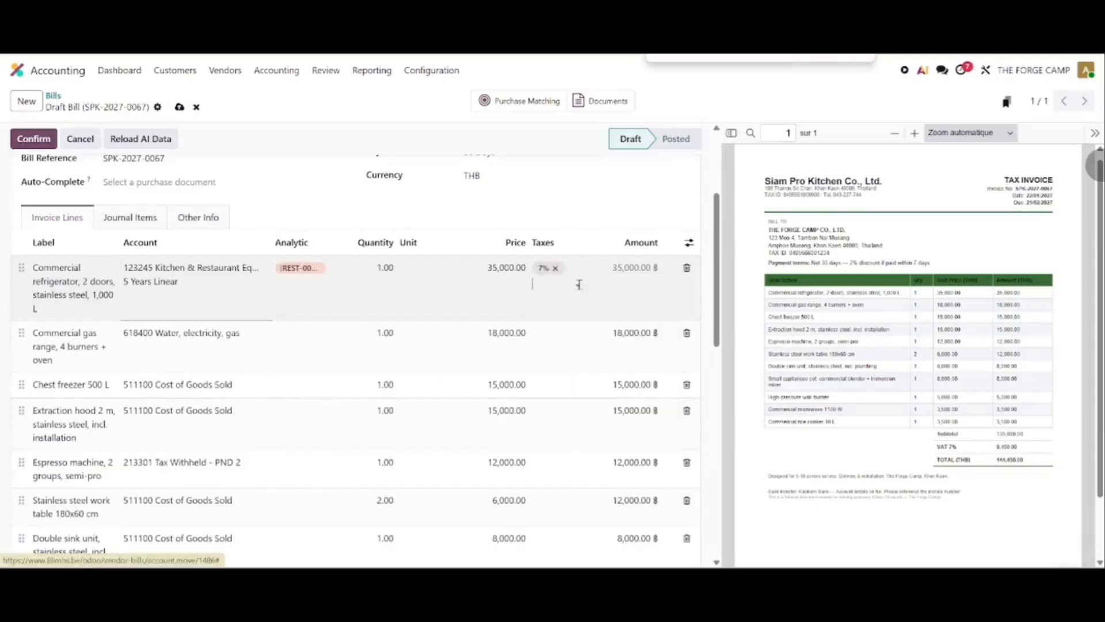
{"action": "scroll", "coordinate": [380, 219], "scroll_direction": "up", "scroll_amount": 1}
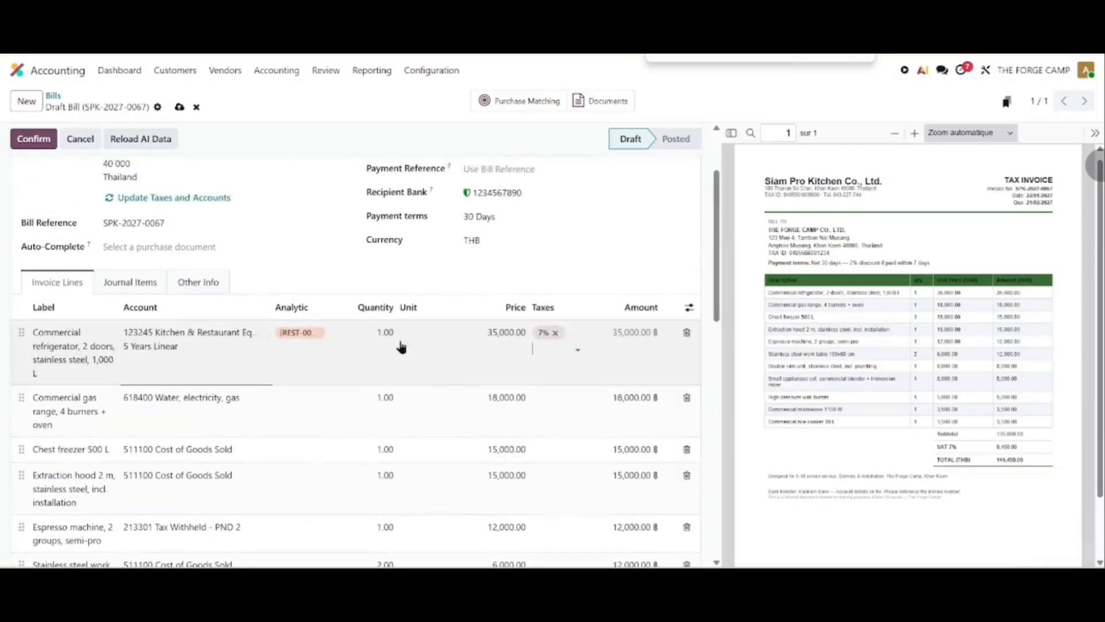
{"action": "scroll", "coordinate": [389, 358], "scroll_direction": "down", "scroll_amount": 5}
{"action": "scroll", "coordinate": [388, 358], "scroll_direction": "up", "scroll_amount": 6}
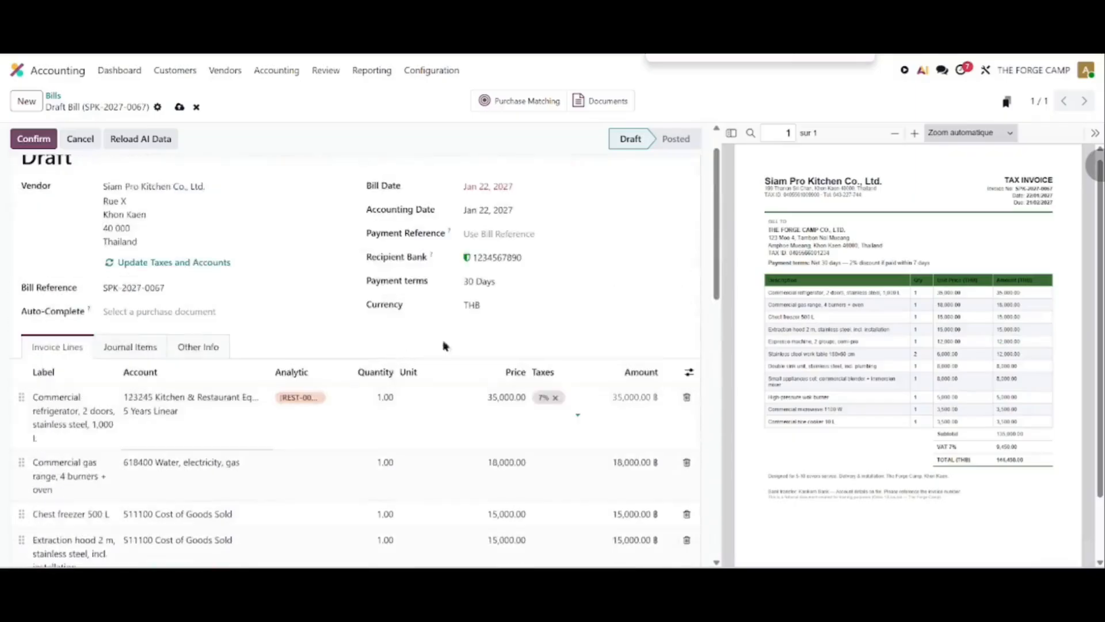
- Check the completed bill lines and totals against the invoice PDF and confirm the bill
{"action": "scroll", "coordinate": [337, 330], "scroll_direction": "down", "scroll_amount": 3}
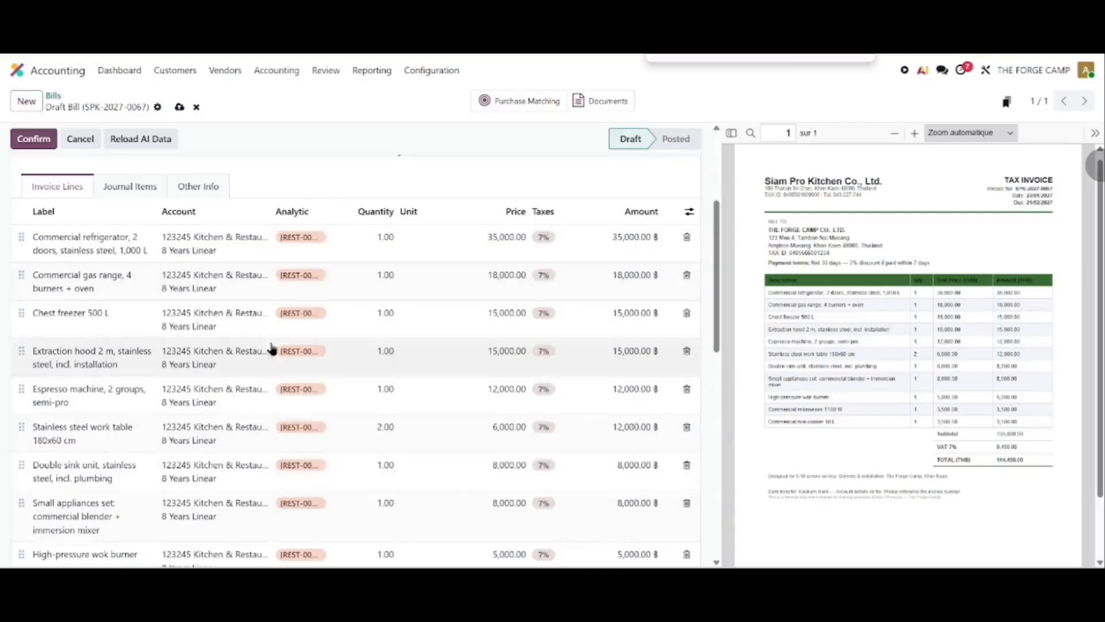
{"action": "scroll", "coordinate": [643, 411], "scroll_direction": "down", "scroll_amount": 5}
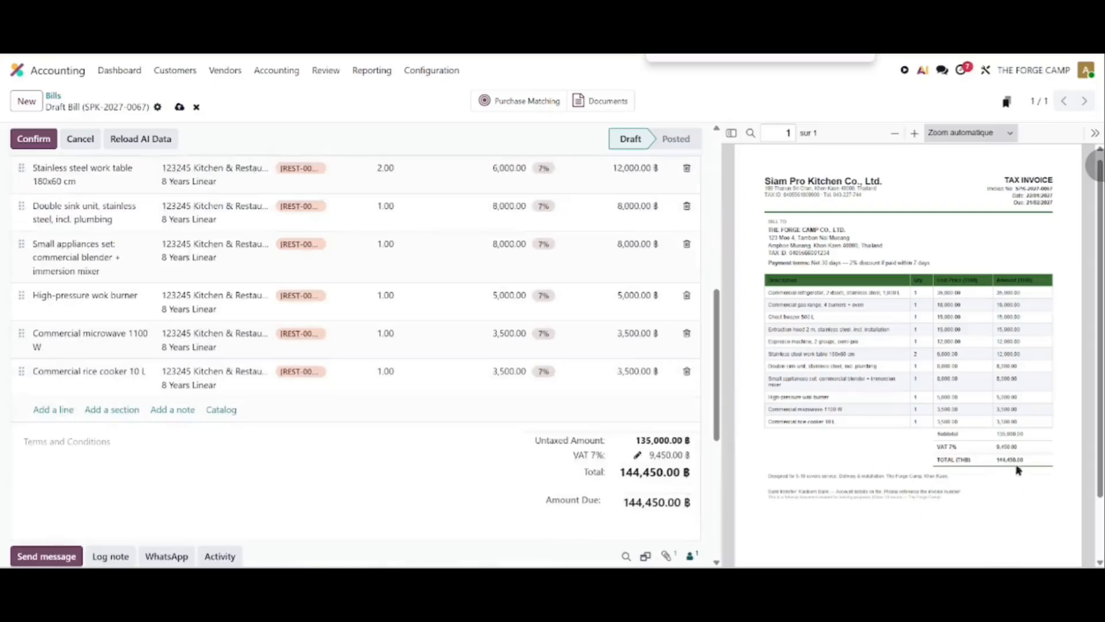
{"action": "scroll", "coordinate": [548, 482], "scroll_direction": "up", "scroll_amount": 8}
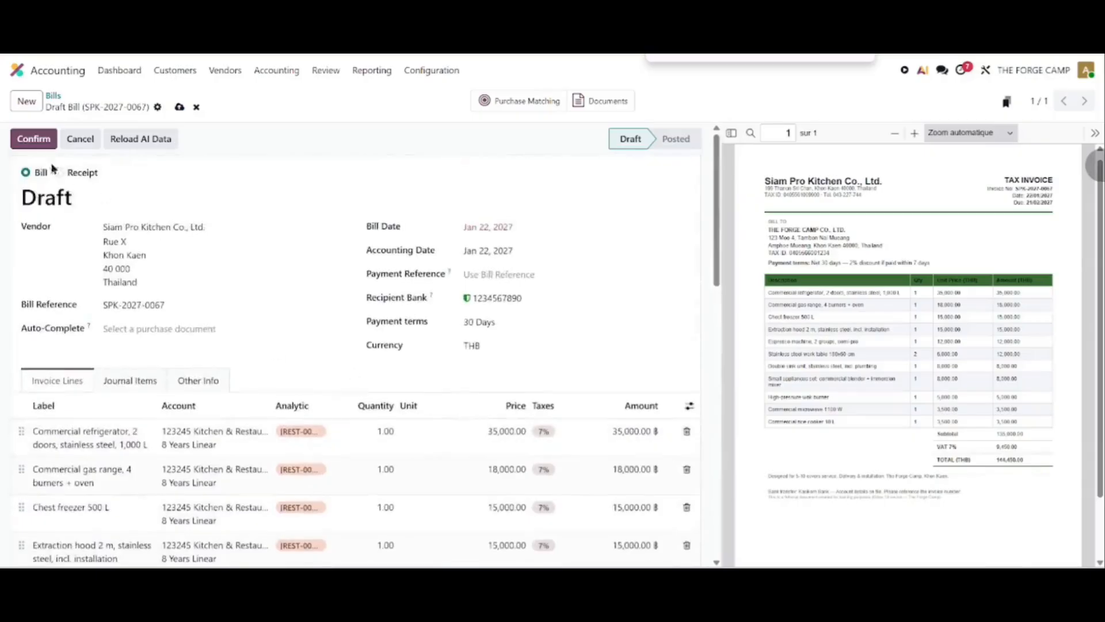
{"action": "left_click", "coordinate": [32, 145]}
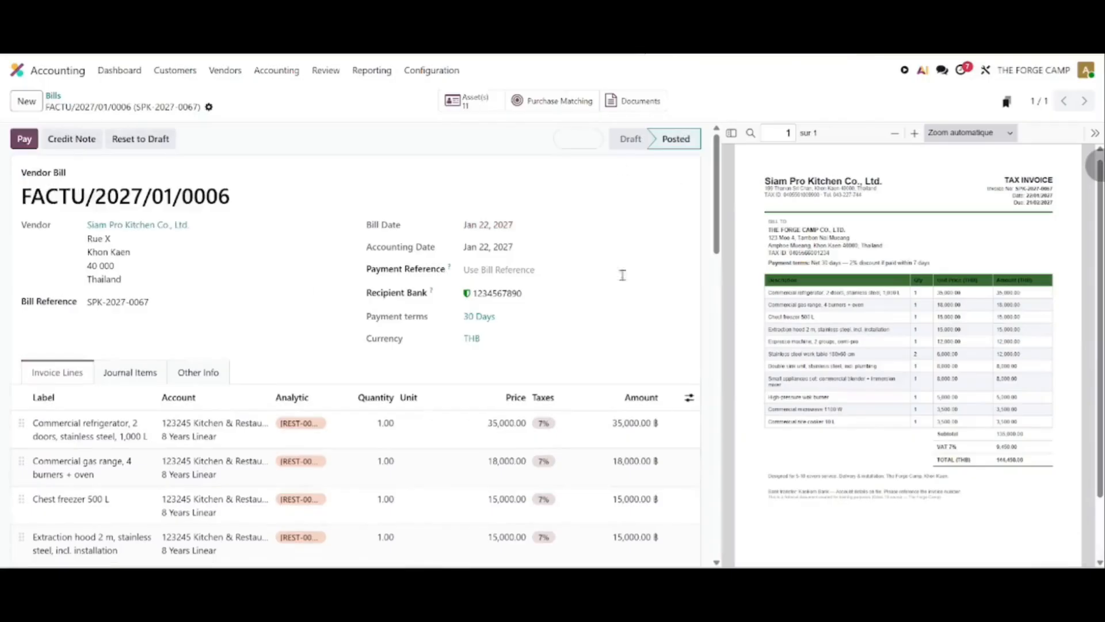
- Inspect the assets generated by the bill, including the commercial refrigerator's record, and look through the company's full asset list
{"action": "left_click", "coordinate": [467, 96]}
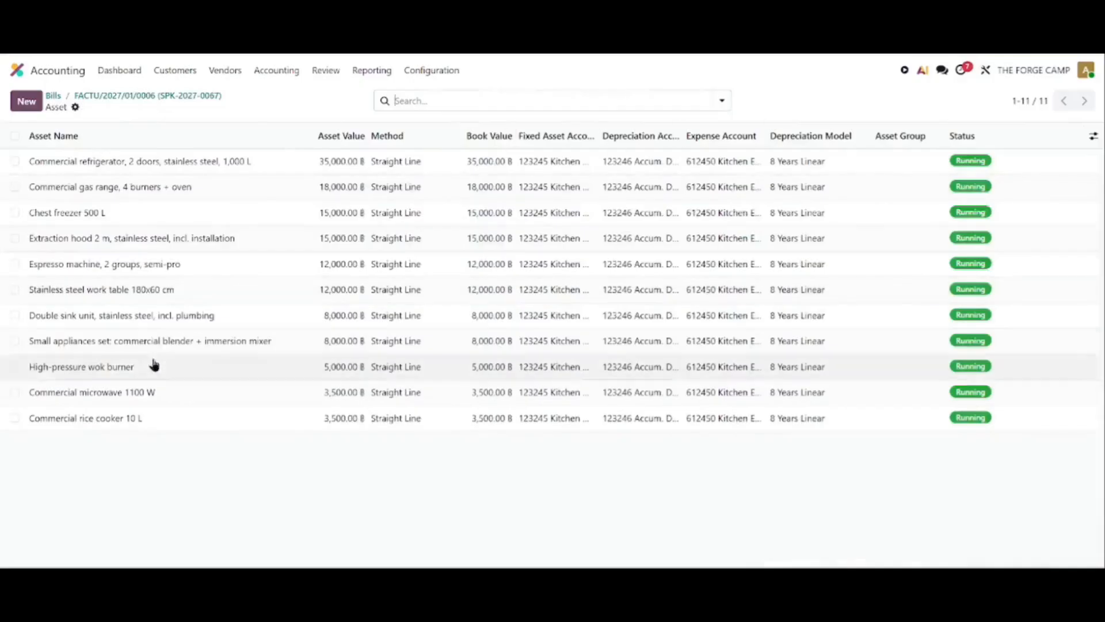
{"action": "left_click", "coordinate": [93, 165]}
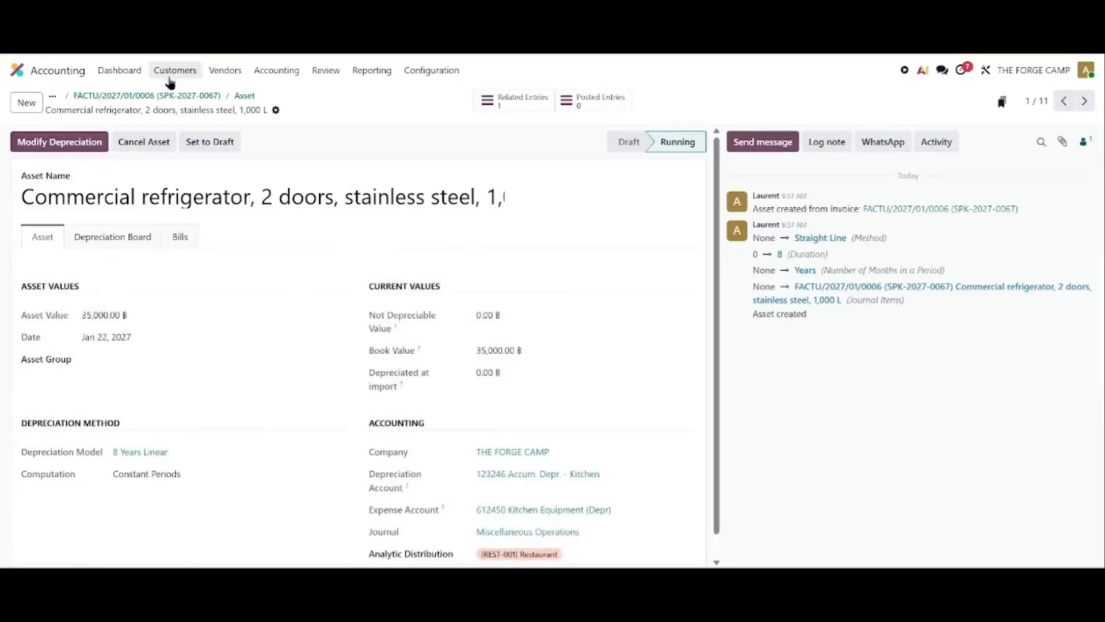
{"action": "left_click", "coordinate": [276, 71]}
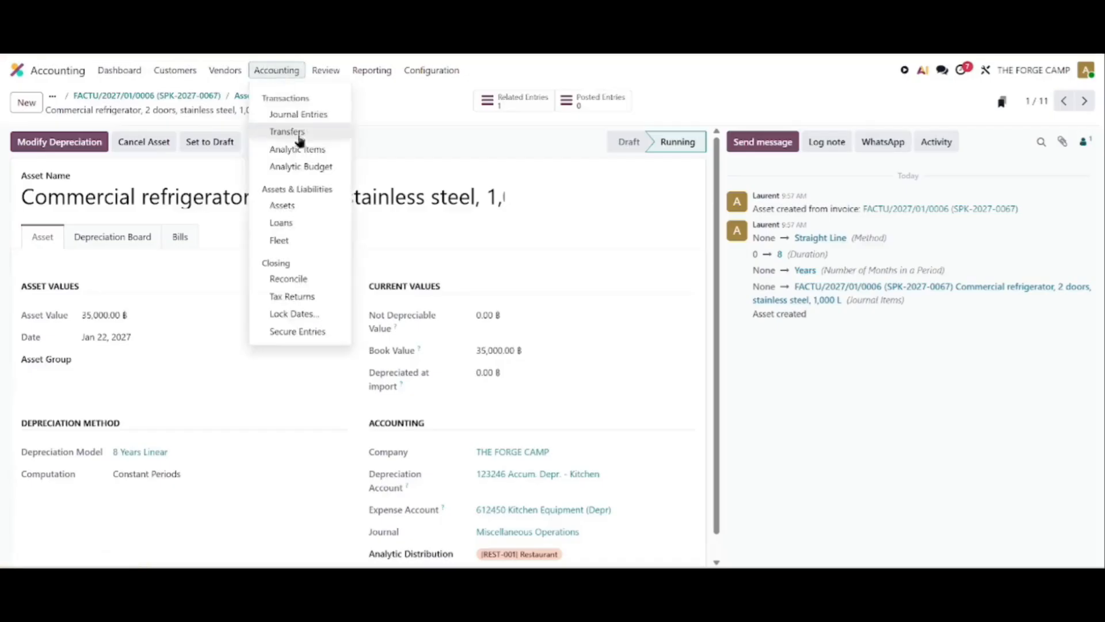
{"action": "left_click", "coordinate": [286, 207]}
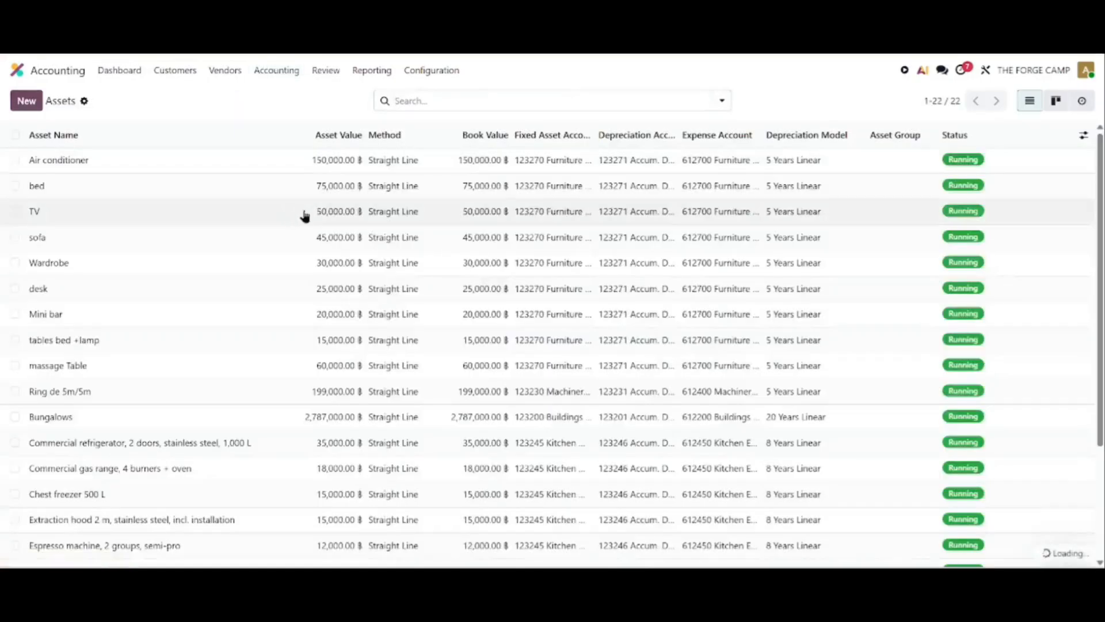
{"action": "scroll", "coordinate": [232, 247], "scroll_direction": "down", "scroll_amount": 3}
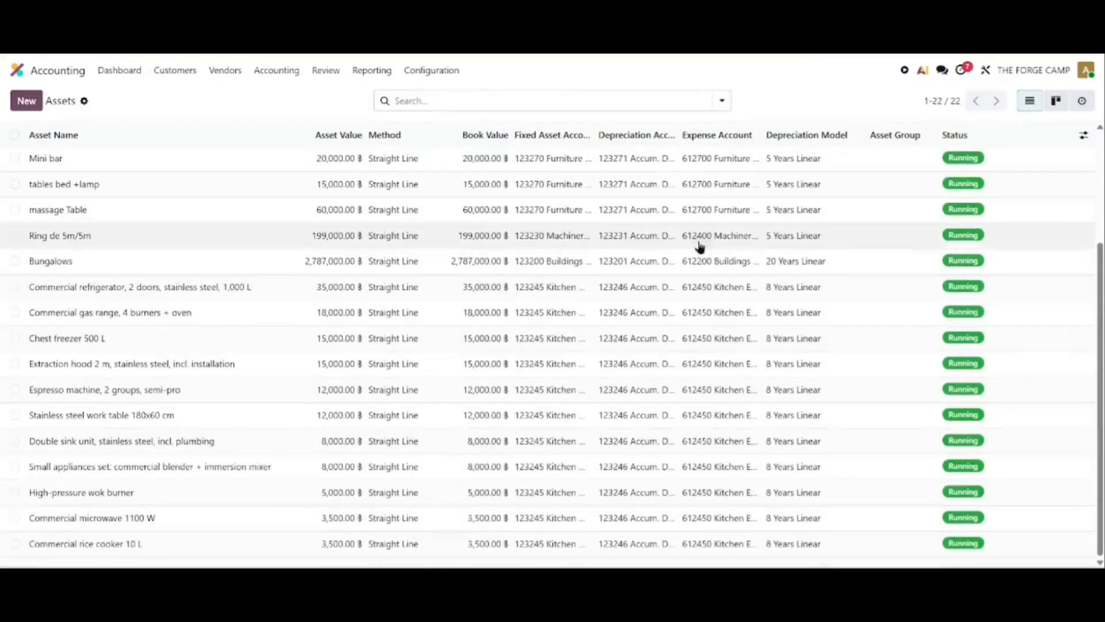
{"action": "scroll", "coordinate": [516, 486], "scroll_direction": "up", "scroll_amount": 3}
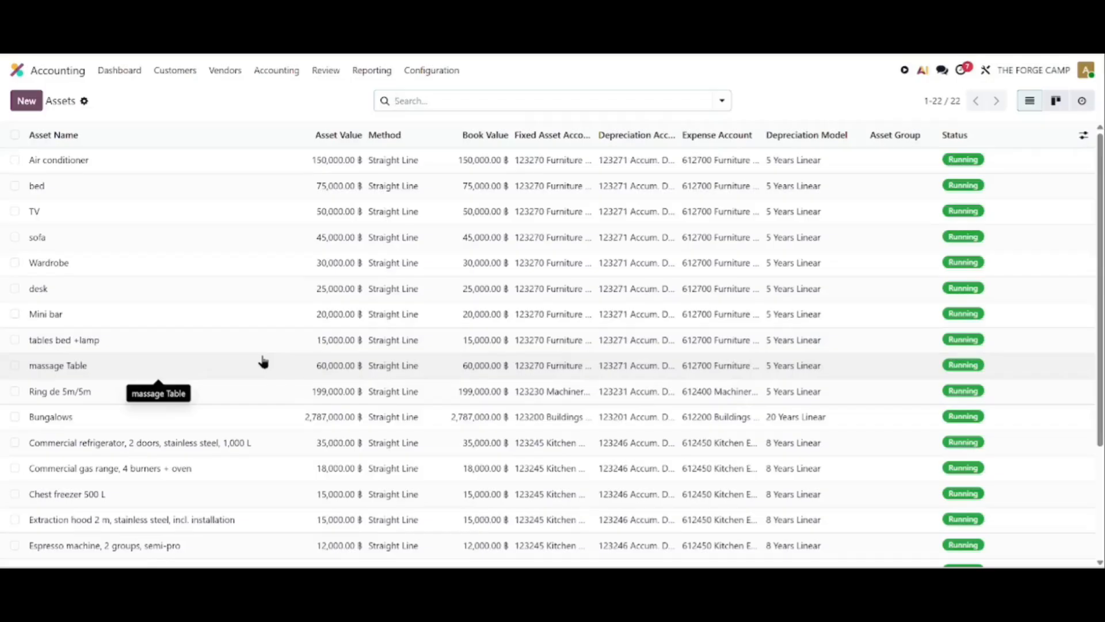
- Open the payment term "5% si paiement dans les 24 heures" from the payment terms configuration
{"action": "left_click", "coordinate": [436, 75]}
{"action": "scroll", "coordinate": [432, 109], "scroll_direction": "down", "scroll_amount": 3}
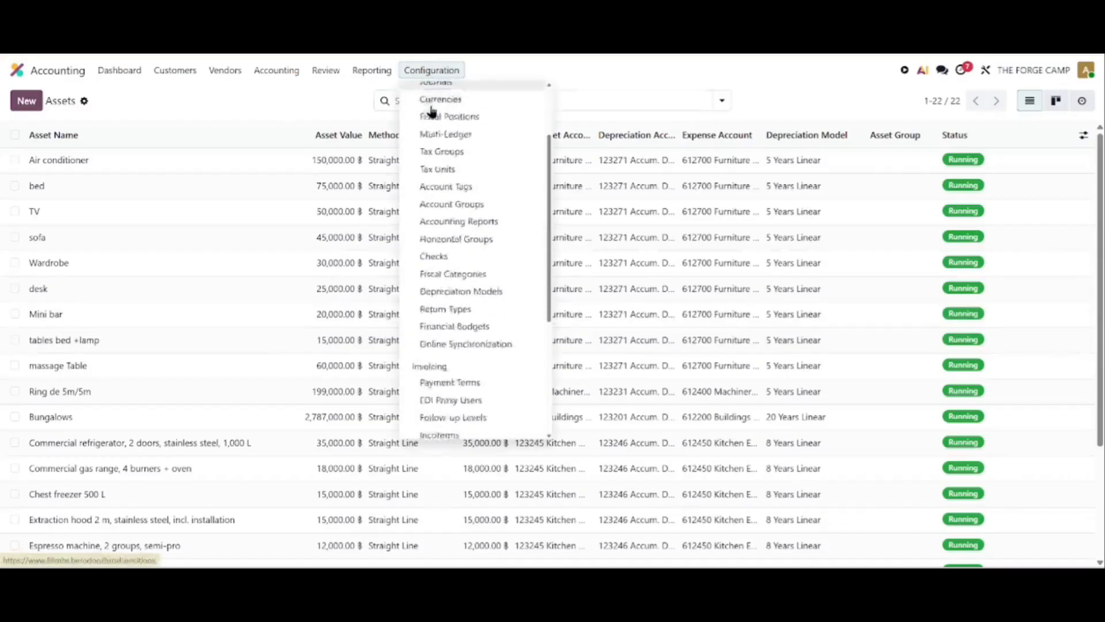
{"action": "scroll", "coordinate": [433, 110], "scroll_direction": "down", "scroll_amount": 2}
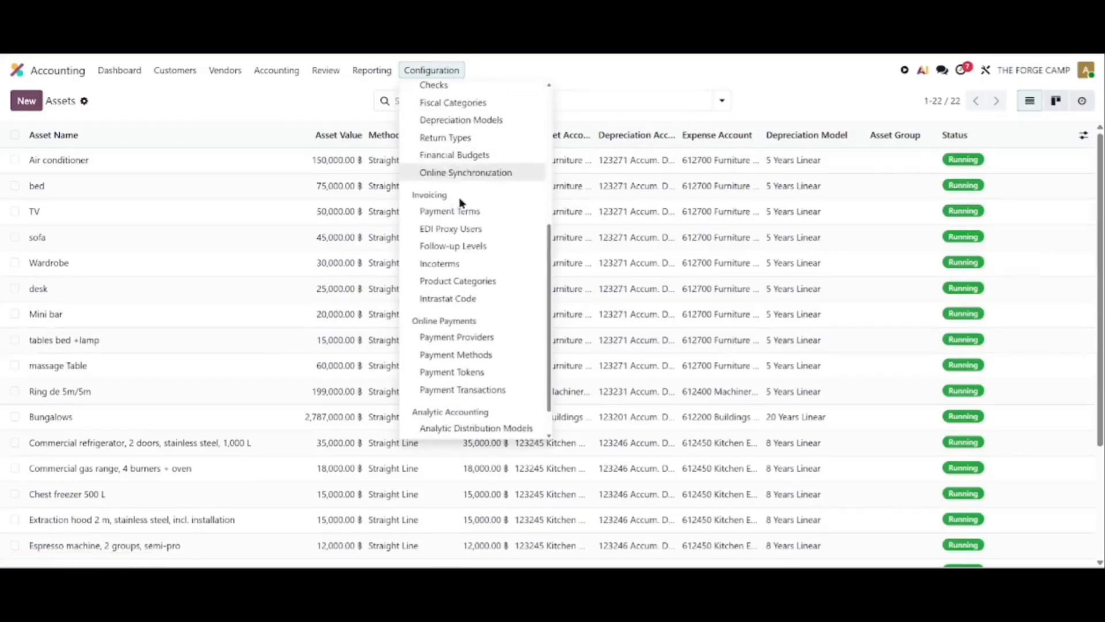
{"action": "left_click", "coordinate": [495, 217]}
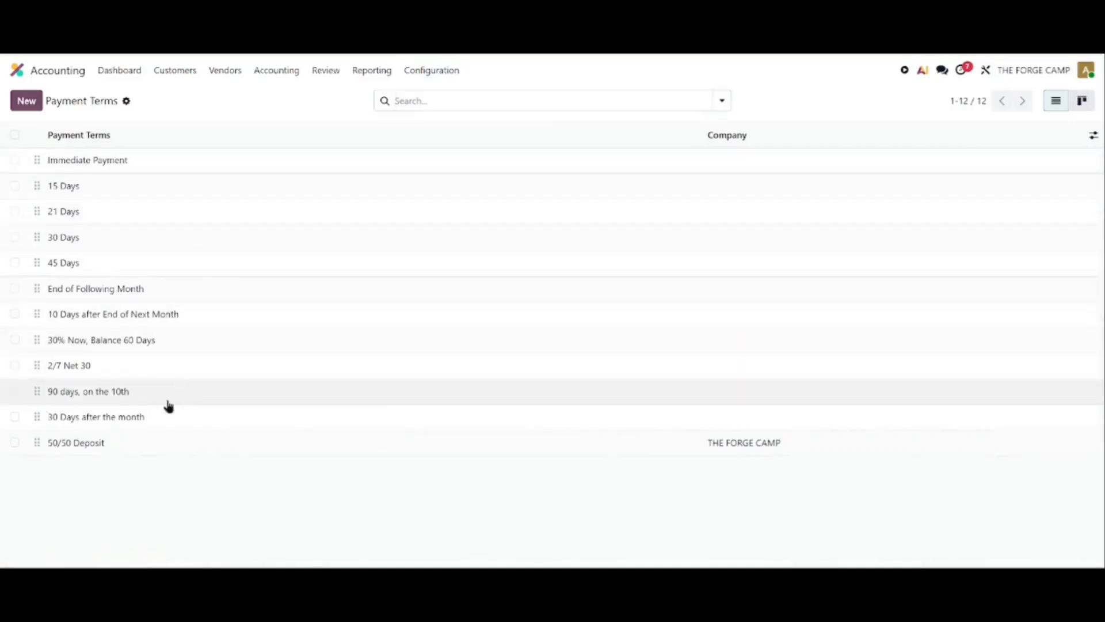
{"action": "left_click", "coordinate": [109, 212]}
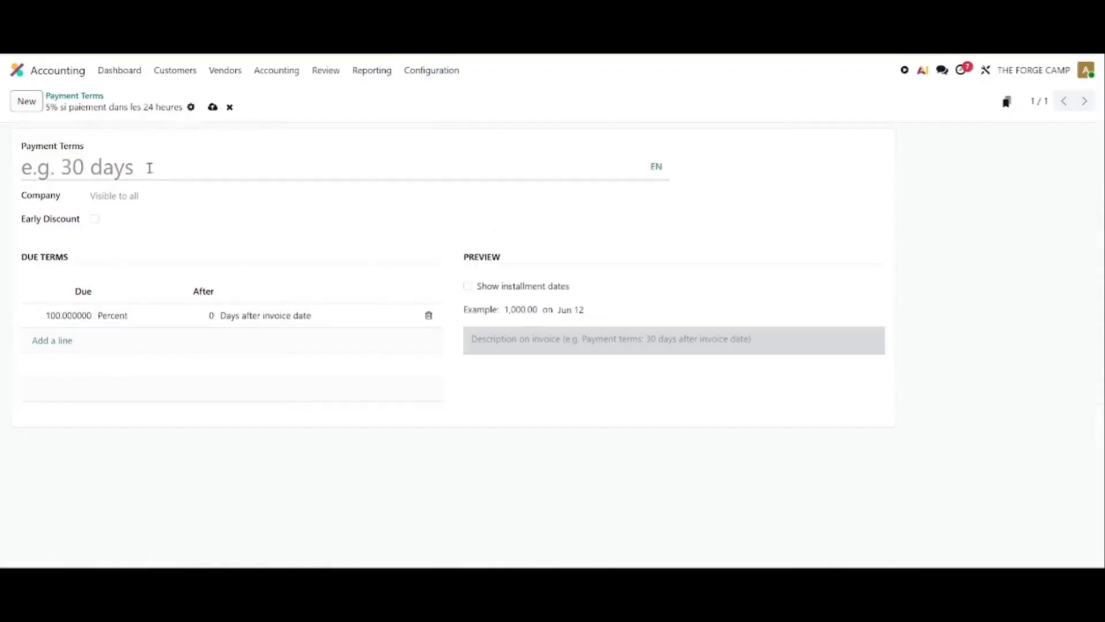
- Set the payment term's name to 5%/24H
{"action": "left_click", "coordinate": [117, 168]}
{"action": "type", "text": "5ù/24H"}
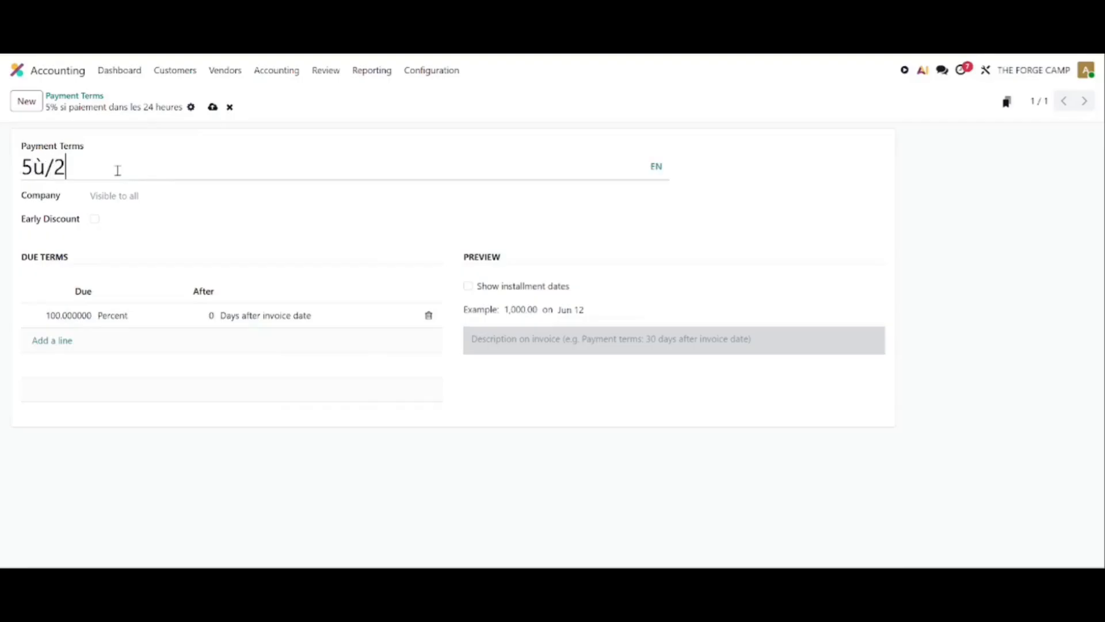
{"action": "key", "text": "Left"}
{"action": "key", "text": "Left"}
{"action": "key", "text": "Left"}
{"action": "key", "text": "Left"}
{"action": "key", "text": "BackSpace"}
{"action": "type", "text": "ù"}
{"action": "key", "text": "BackSpace"}
{"action": "type", "text": "%"}
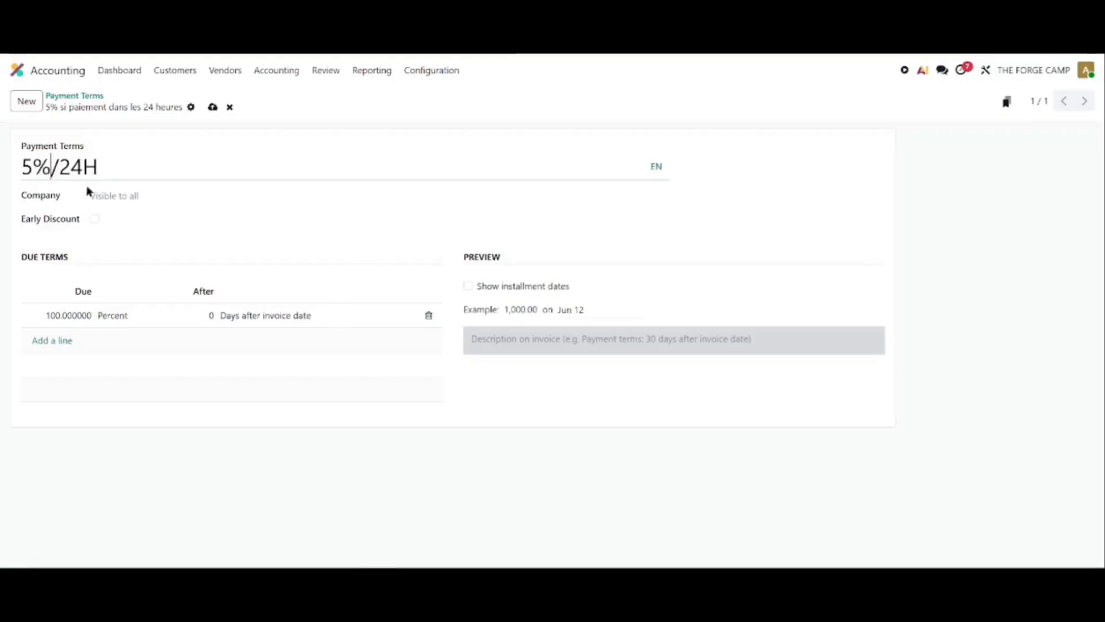
- Leave the payment term's company unset and enable an early discount of 5.00% if paid within 1 day
{"action": "left_click", "coordinate": [194, 194]}
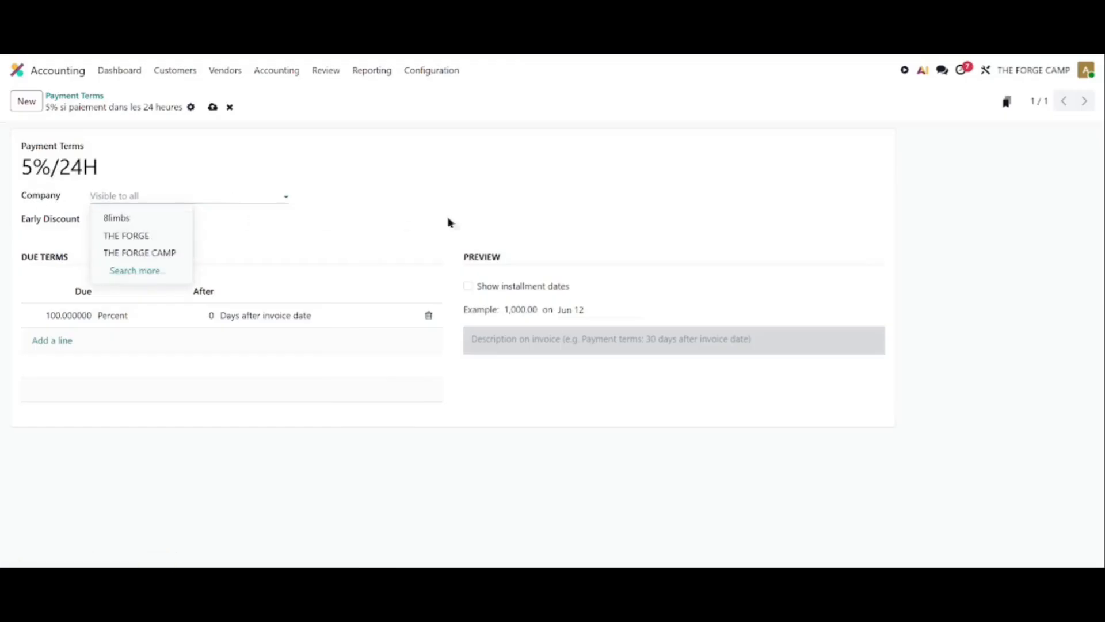
{"action": "left_click", "coordinate": [27, 166]}
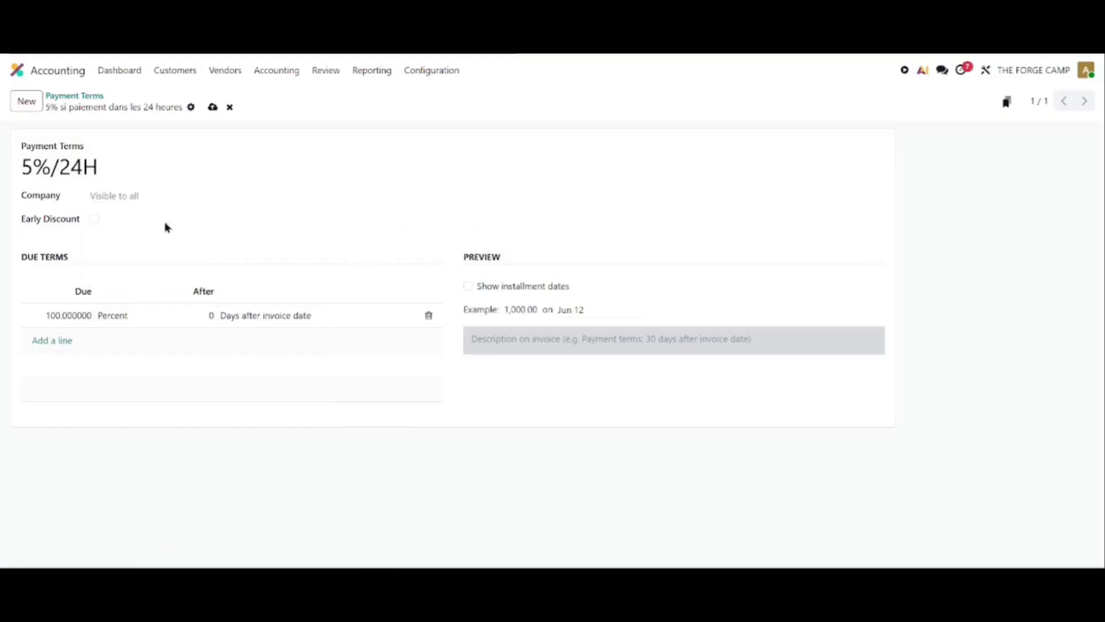
{"action": "left_click", "coordinate": [93, 219]}
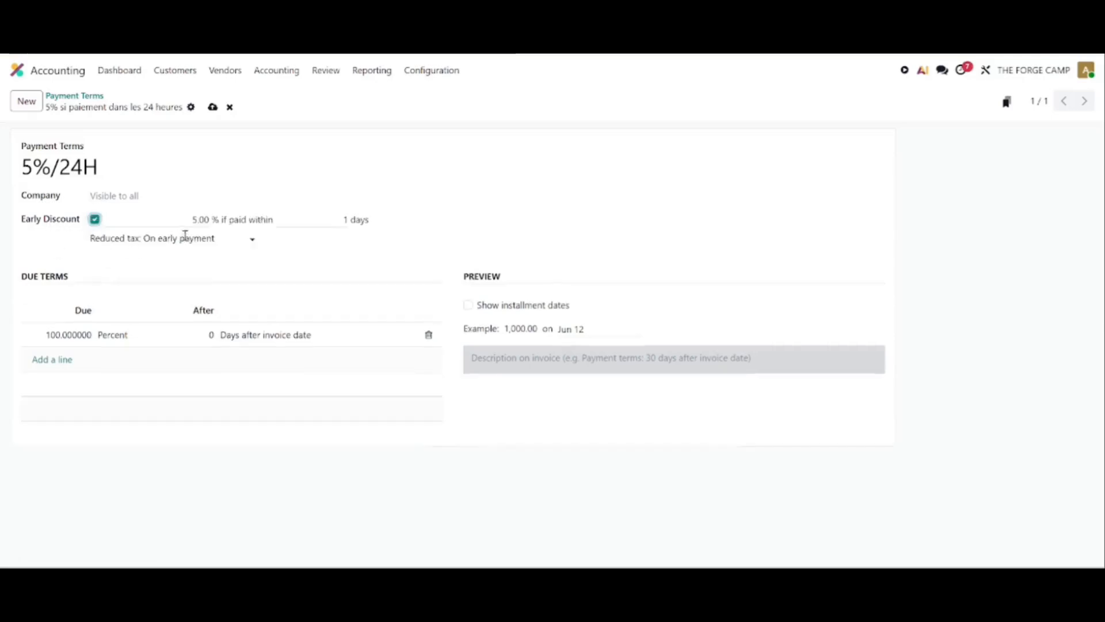
- Set the early discount's reduced tax option to Never
{"action": "left_click", "coordinate": [190, 219]}
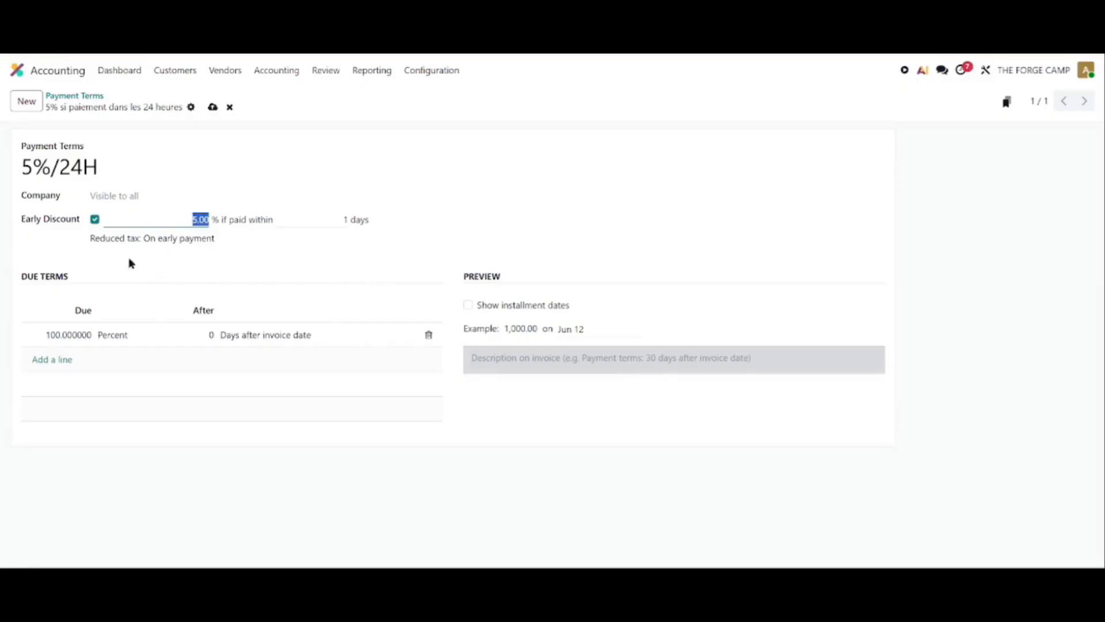
{"action": "left_click", "coordinate": [228, 239]}
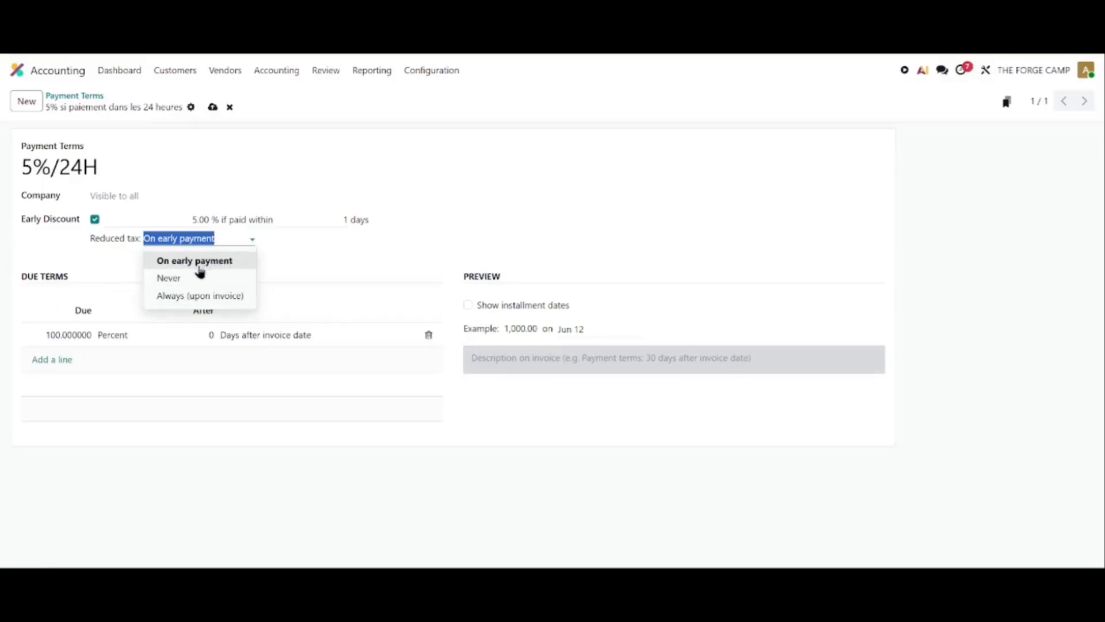
{"action": "left_click", "coordinate": [168, 278]}
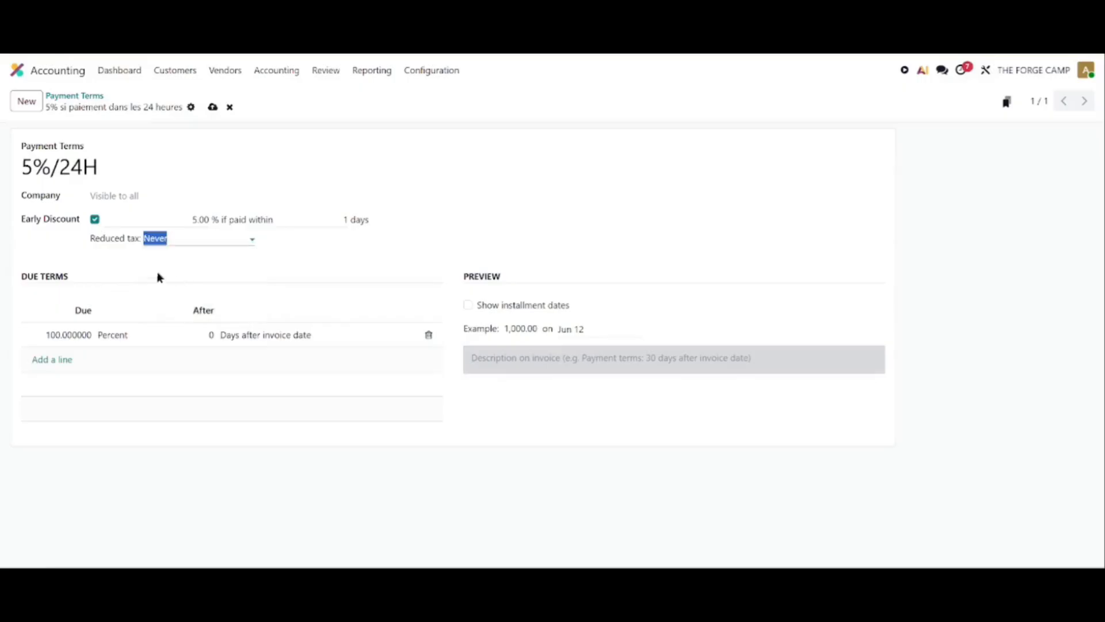
{"action": "left_click", "coordinate": [66, 248]}
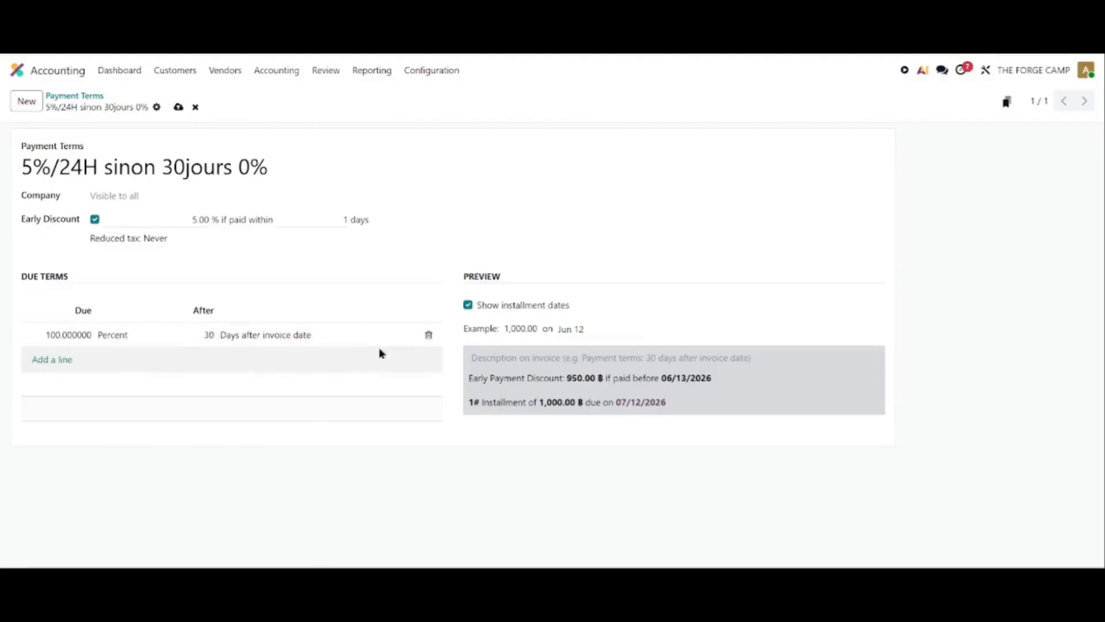
- Check the payment term's preview with and without installment dates, and return to the payment terms list
{"action": "left_click", "coordinate": [468, 305]}
{"action": "left_click", "coordinate": [468, 306]}
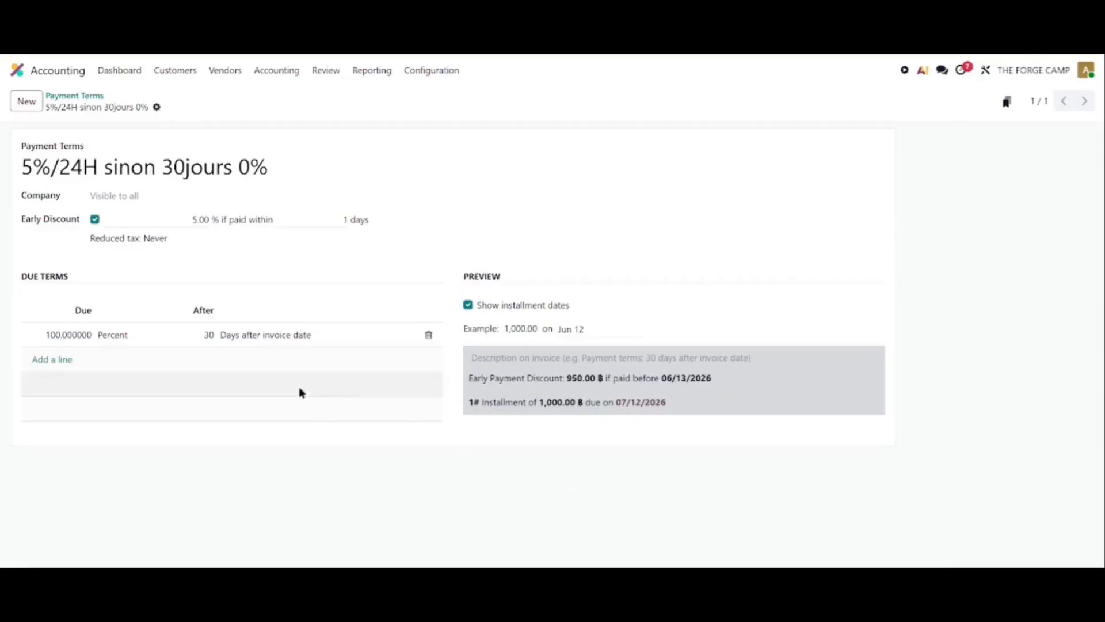
{"action": "left_click", "coordinate": [78, 98]}
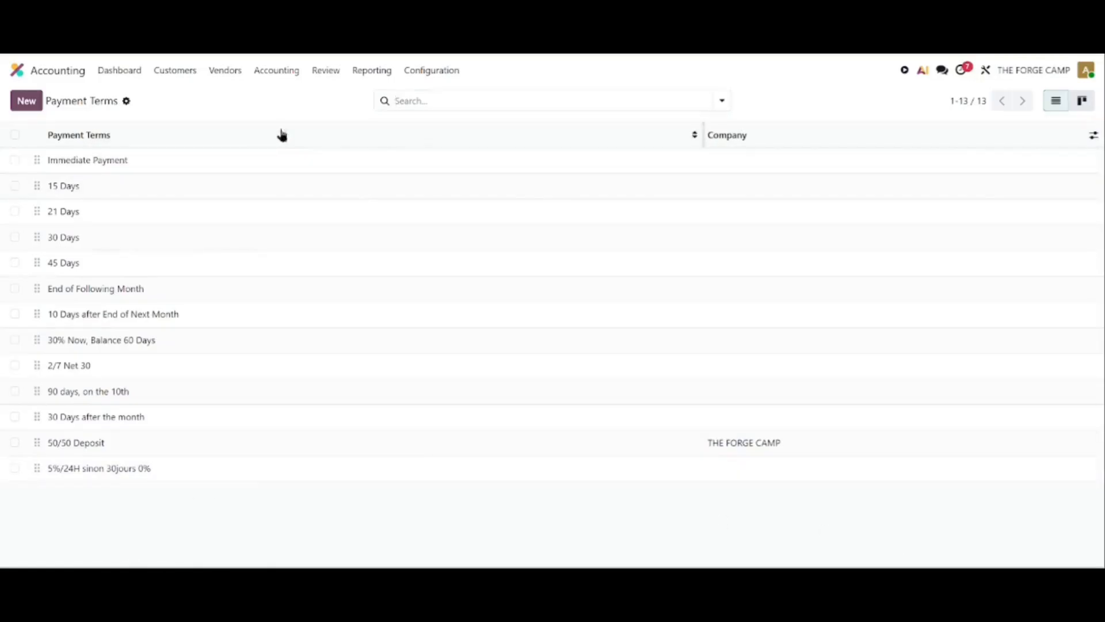
- Open the posted Siam Pro Kitchen vendor bill SPK-2027-0067 and reset it to draft
{"action": "left_click", "coordinate": [228, 74]}
{"action": "left_click", "coordinate": [227, 94]}
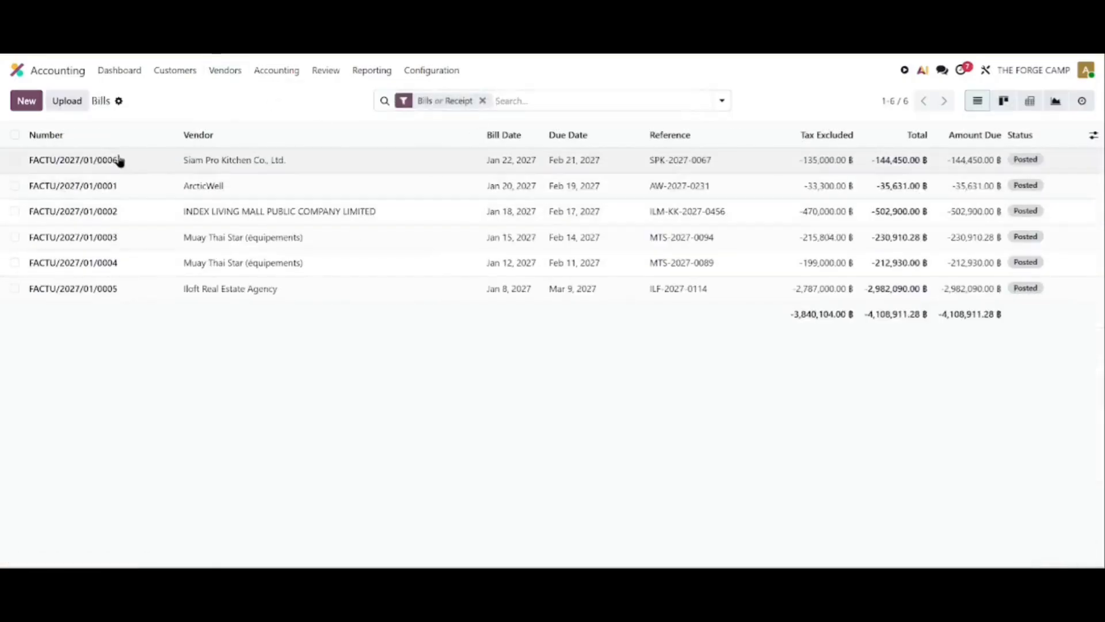
{"action": "left_click", "coordinate": [91, 161]}
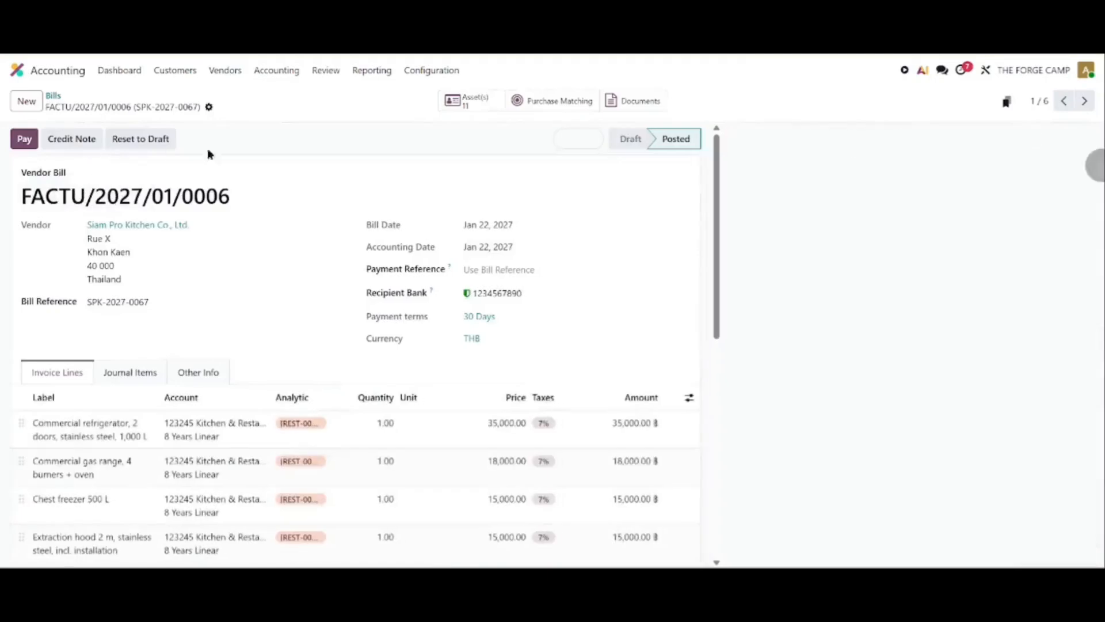
{"action": "left_click", "coordinate": [149, 141]}
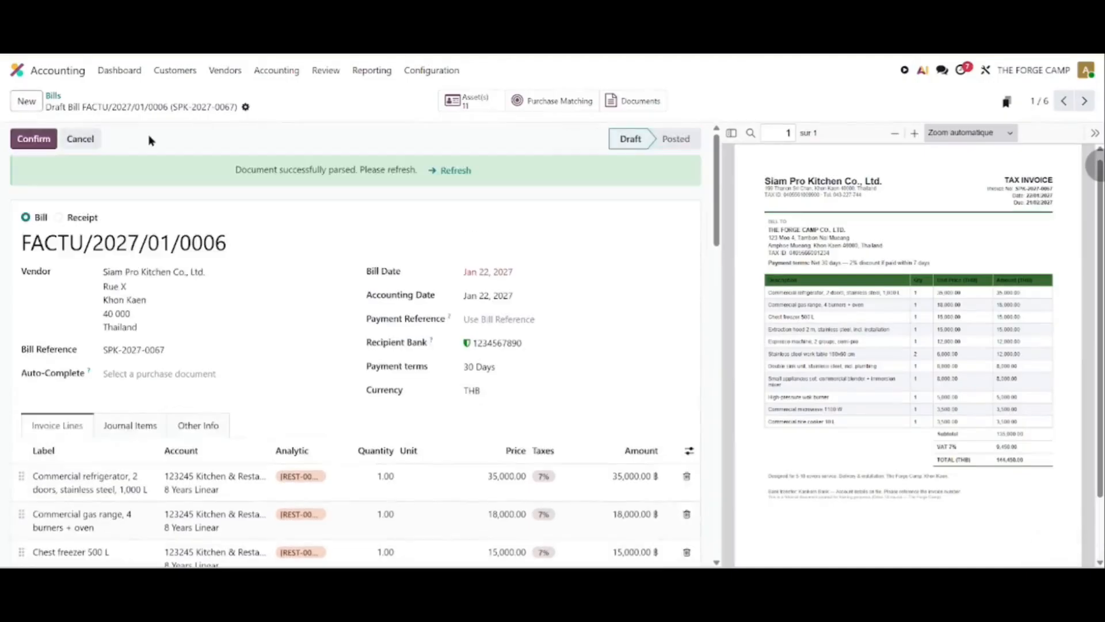
- Set the bill's payment terms to "5%/24H sinon 30jours 0%" and confirm the bill again
{"action": "left_click", "coordinate": [513, 363]}
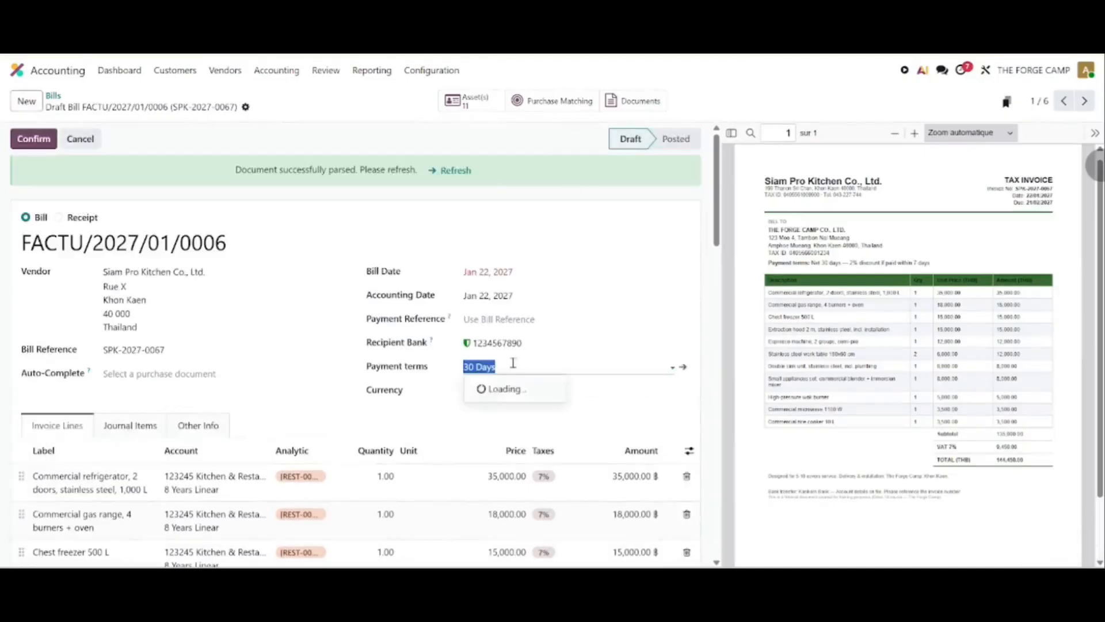
{"action": "left_click", "coordinate": [521, 530]}
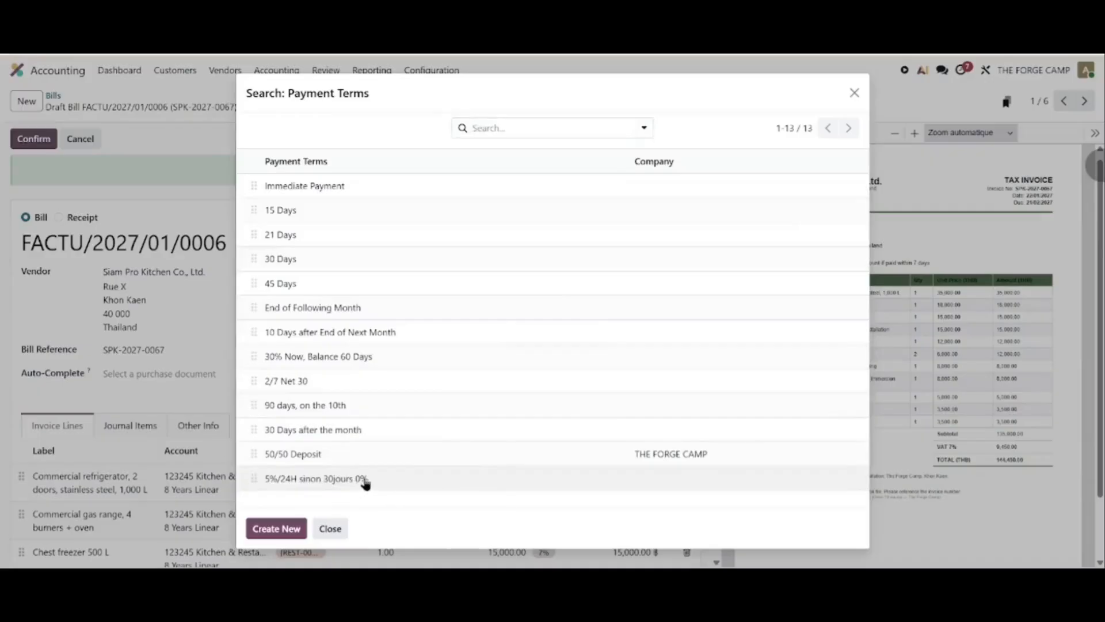
{"action": "left_click", "coordinate": [363, 480]}
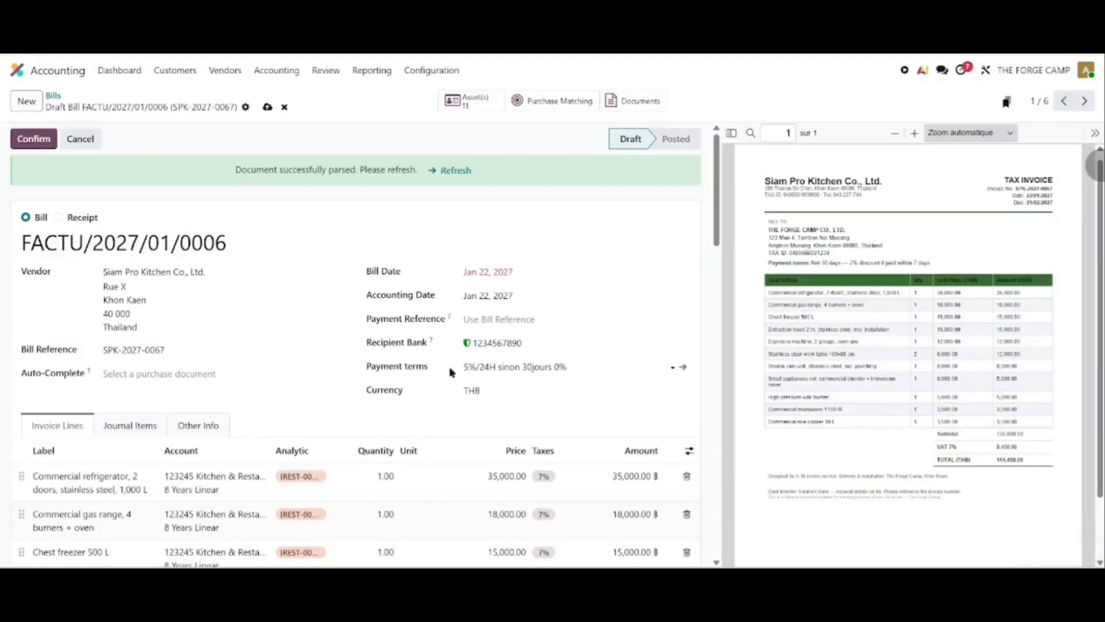
{"action": "left_click", "coordinate": [36, 142]}
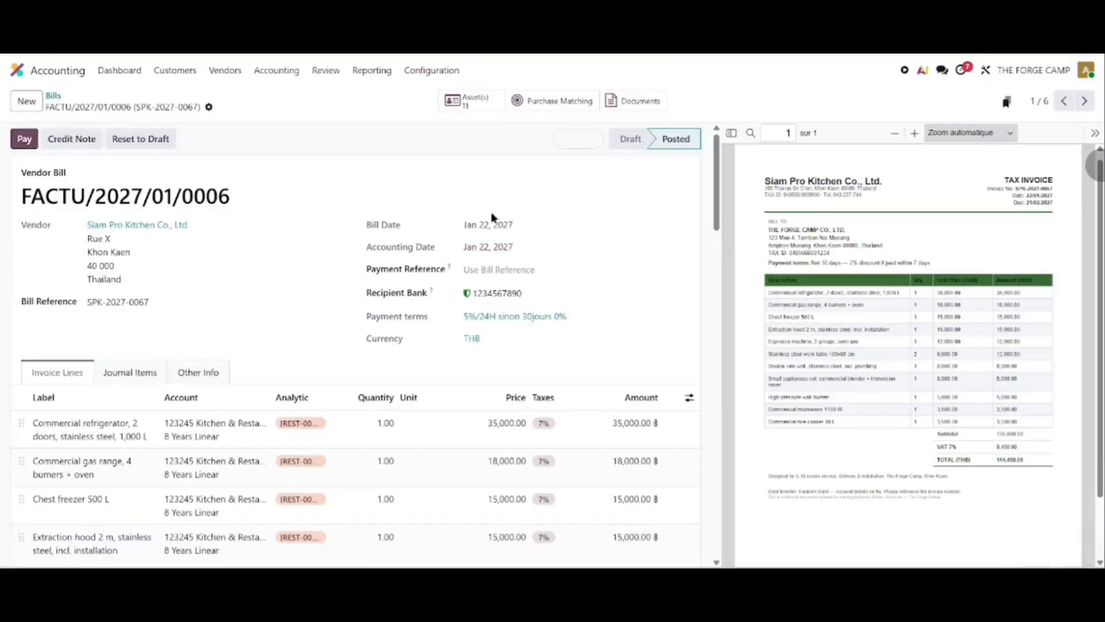
- Start a payment for the confirmed bill and set its payment date to January 22, 2027
{"action": "scroll", "coordinate": [646, 366], "scroll_direction": "down", "scroll_amount": 4}
{"action": "scroll", "coordinate": [645, 365], "scroll_direction": "up", "scroll_amount": 4}
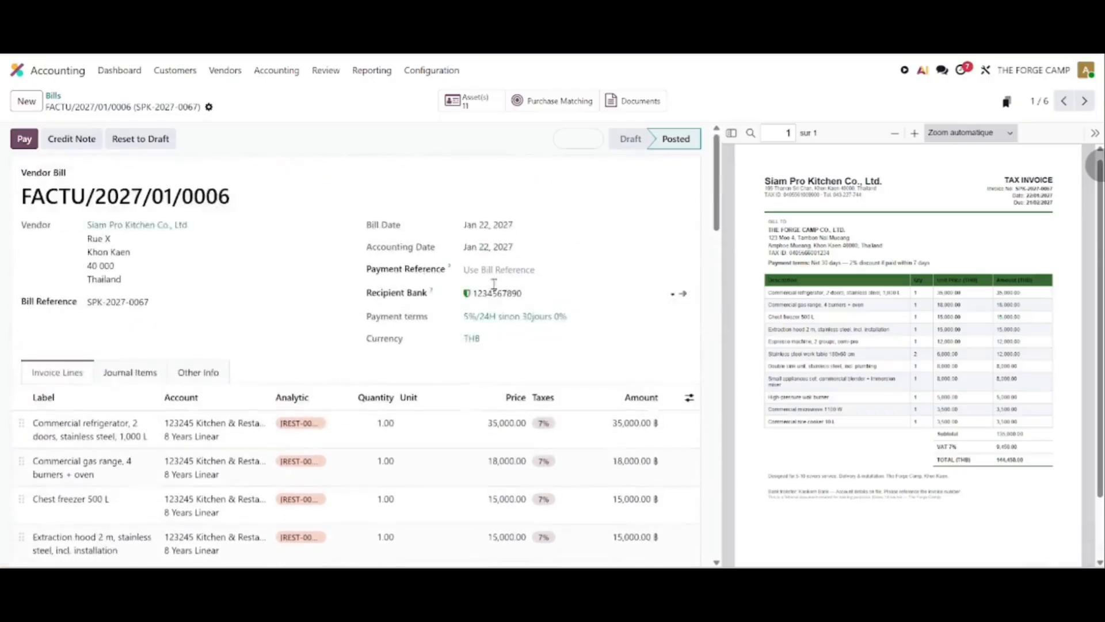
{"action": "left_click", "coordinate": [24, 145]}
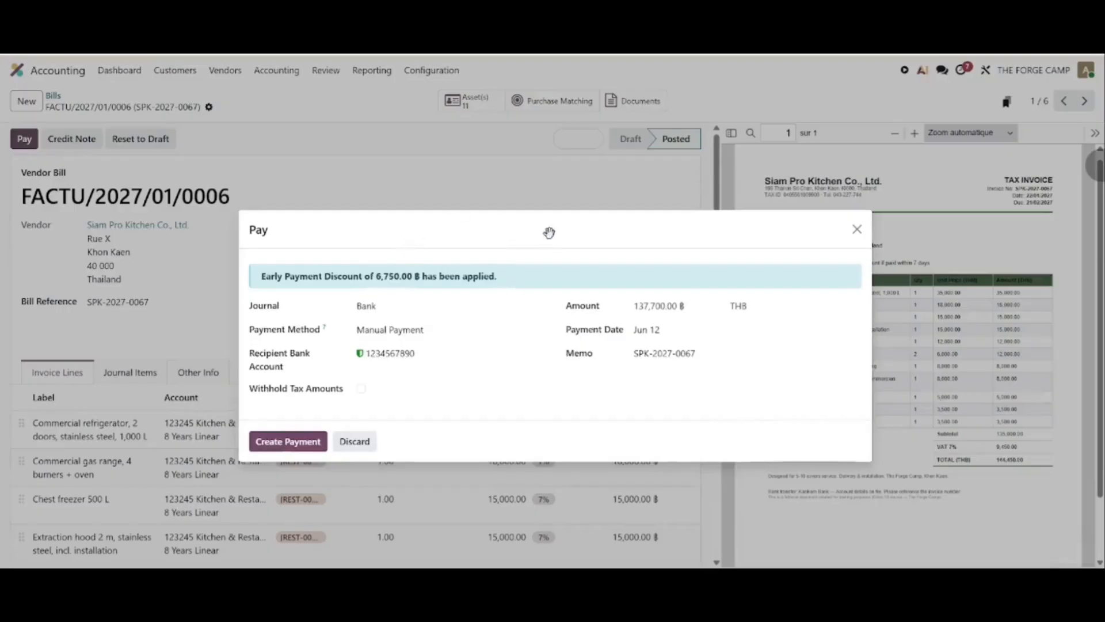
{"action": "left_click_drag", "start_coordinate": [558, 231], "coordinate": [506, 312]}
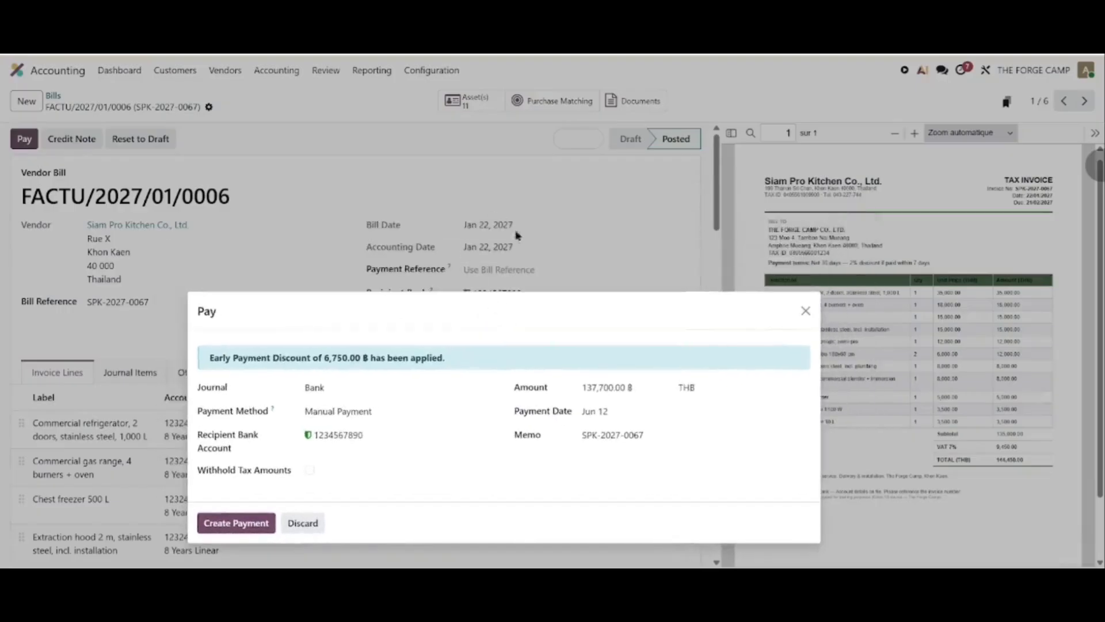
{"action": "left_click", "coordinate": [621, 413]}
{"action": "left_click", "coordinate": [636, 219]}
{"action": "left_click", "coordinate": [635, 219]}
{"action": "left_click", "coordinate": [635, 219]}
{"action": "left_click", "coordinate": [636, 220]}
{"action": "left_click", "coordinate": [635, 220]}
{"action": "left_click", "coordinate": [635, 219]}
{"action": "left_click", "coordinate": [635, 219]}
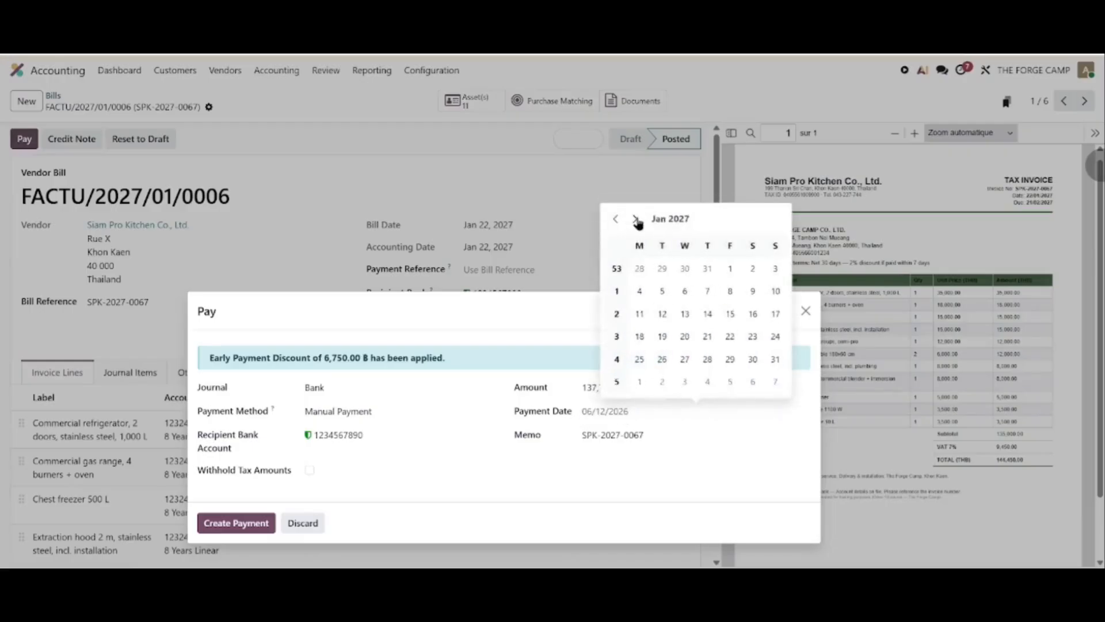
{"action": "left_click", "coordinate": [731, 338]}
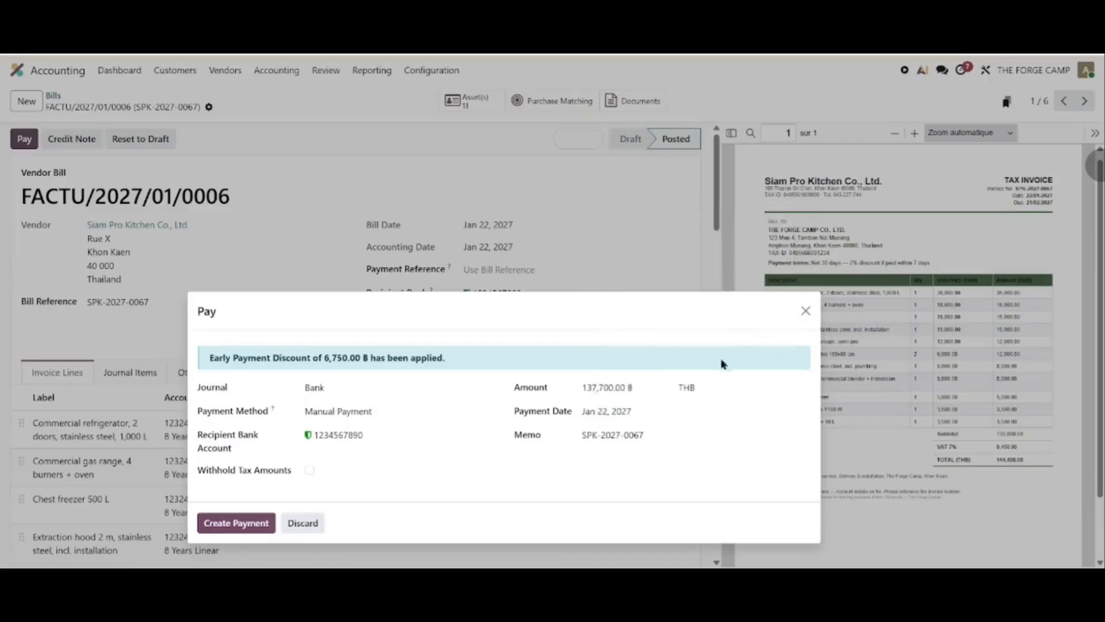
- Test the early payment discount with payment dates of January 23 and January 24, 2027
{"action": "left_click", "coordinate": [649, 414]}
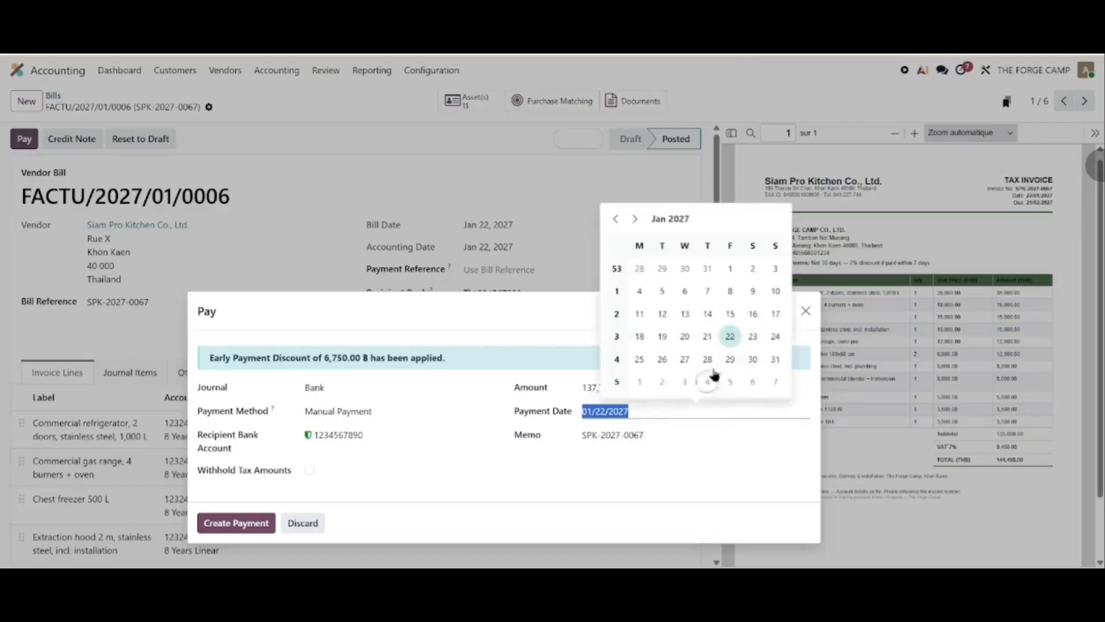
{"action": "left_click", "coordinate": [753, 337]}
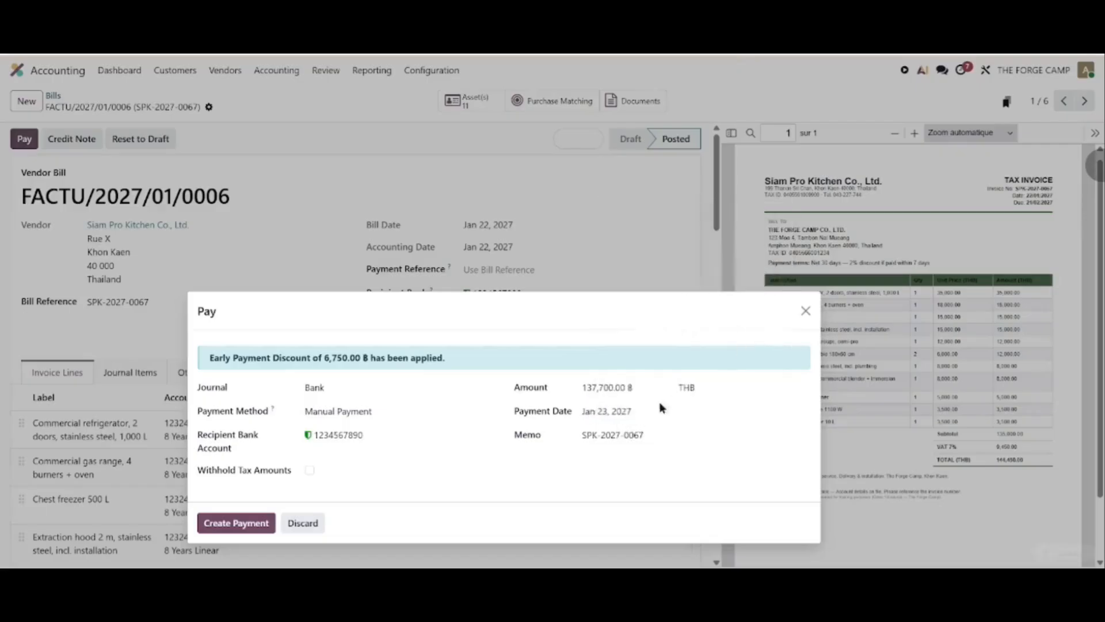
{"action": "left_click", "coordinate": [630, 413]}
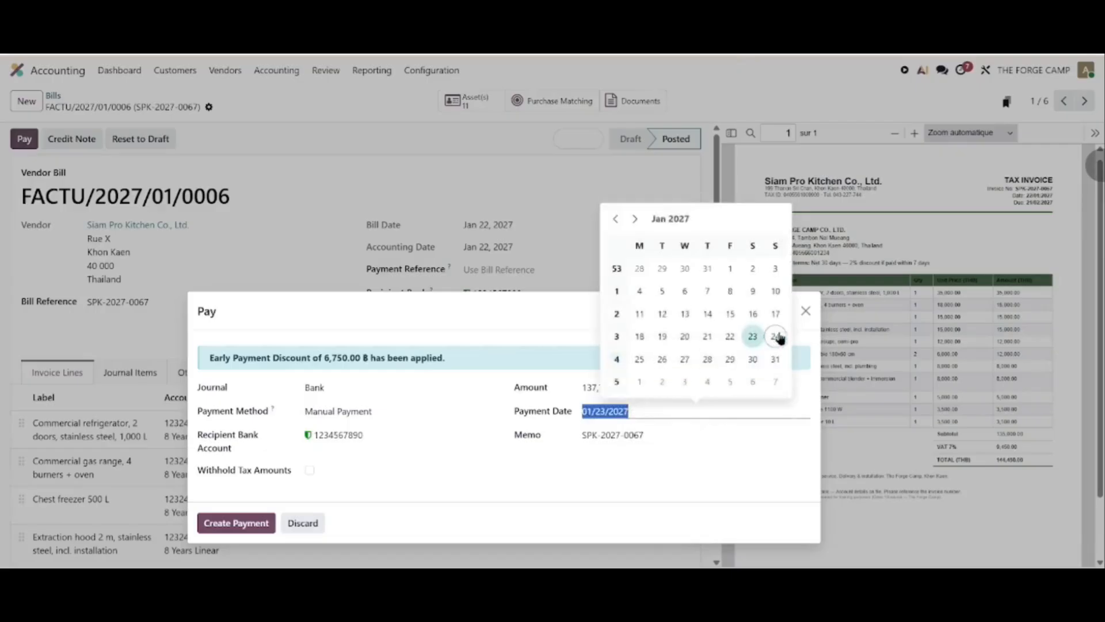
{"action": "left_click", "coordinate": [777, 337]}
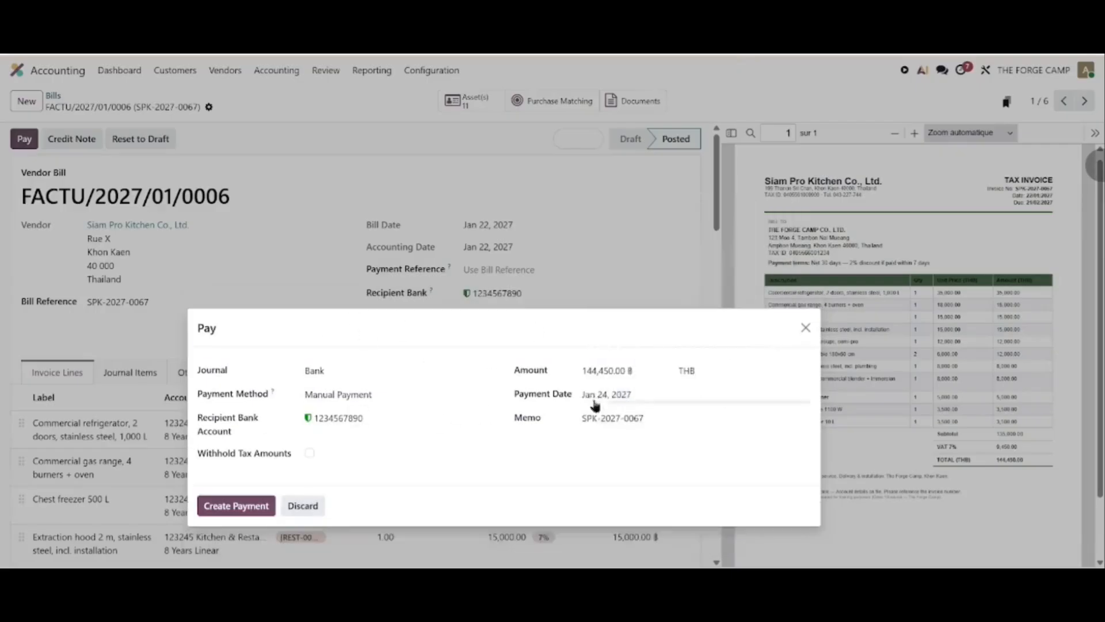
- Set the payment date to January 23, 2027 and create the payment for the bill
{"action": "left_click", "coordinate": [646, 396]}
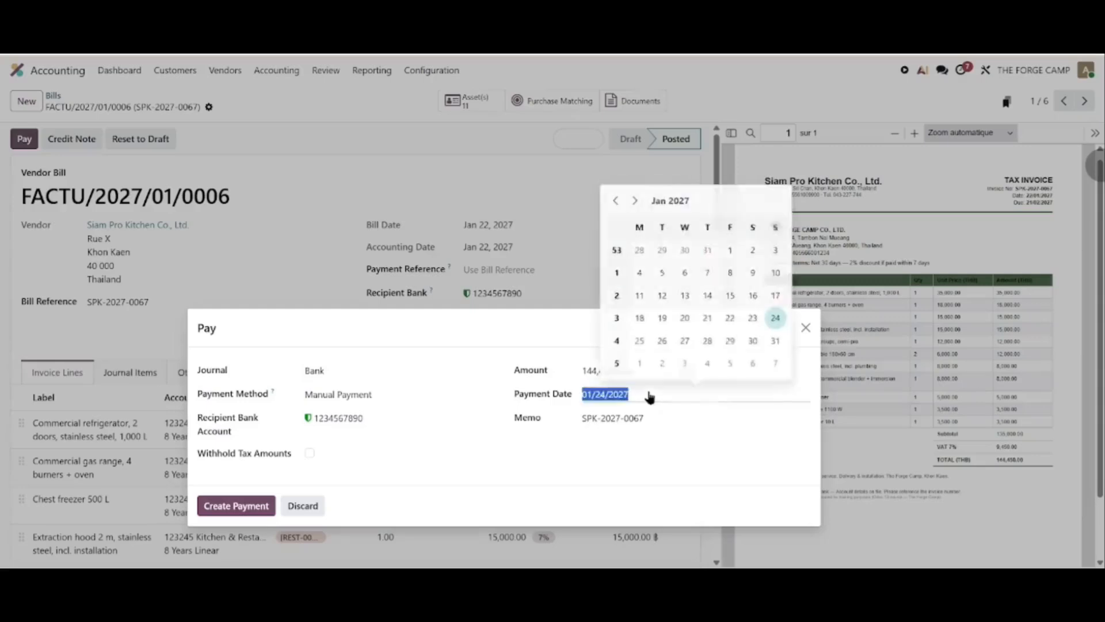
{"action": "left_click", "coordinate": [754, 320]}
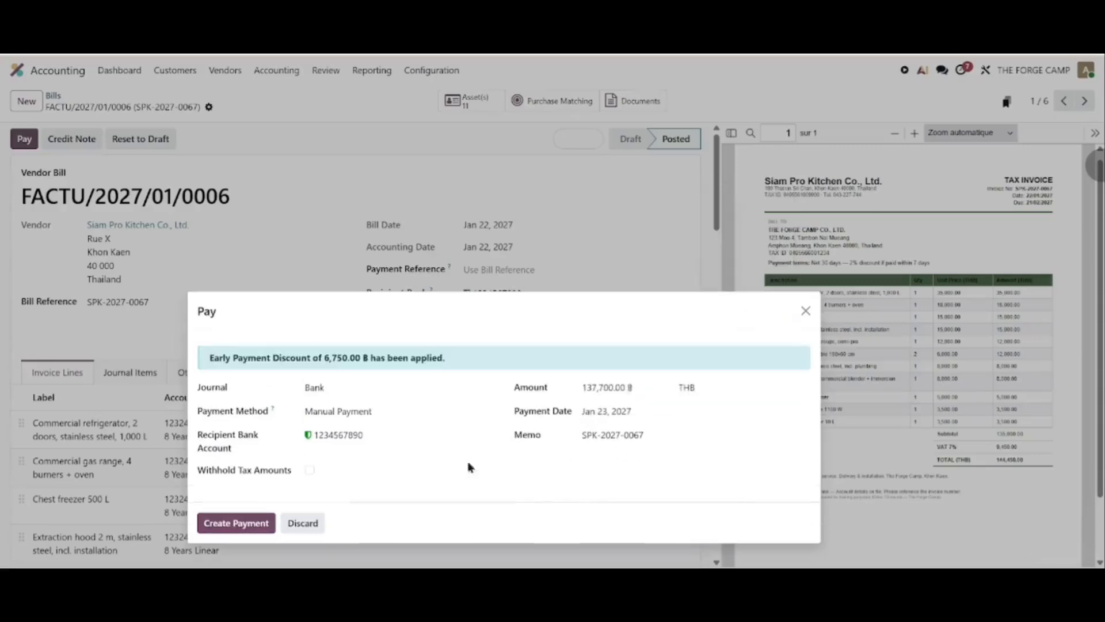
{"action": "left_click", "coordinate": [241, 525]}
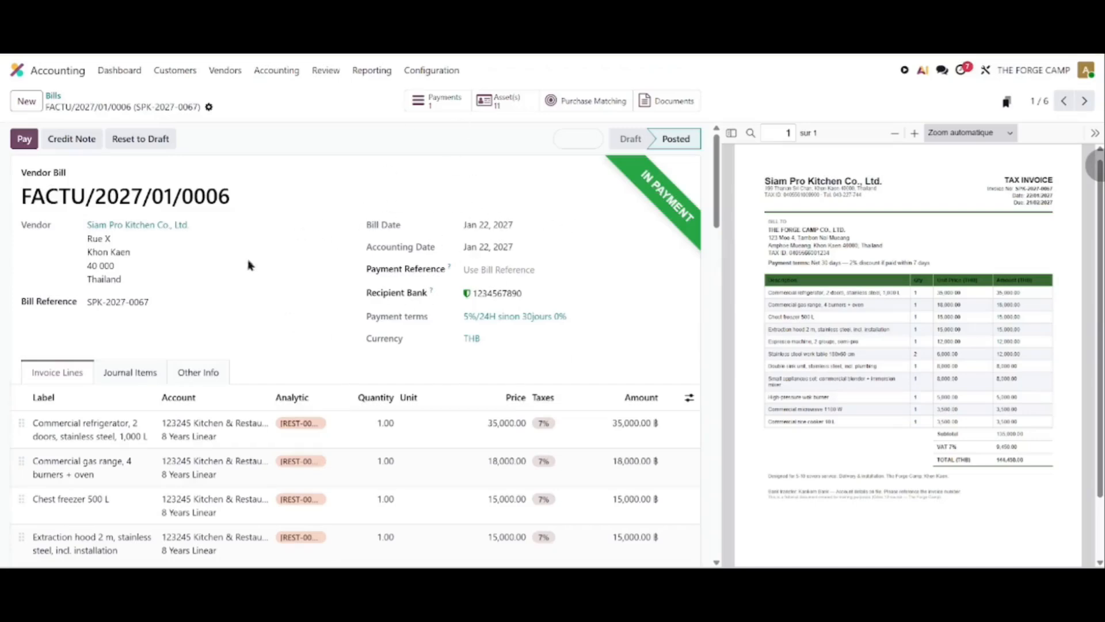
- Open the landowner's record from the vendors list and examine its accounting settings, including the account payable
{"action": "left_click", "coordinate": [225, 69]}
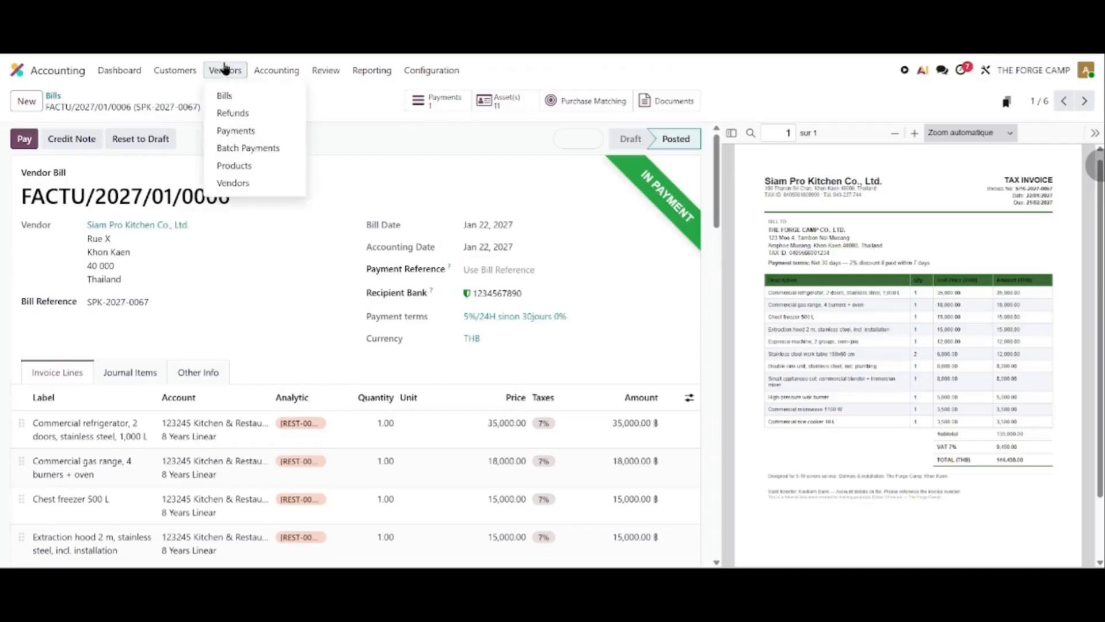
{"action": "left_click", "coordinate": [233, 182]}
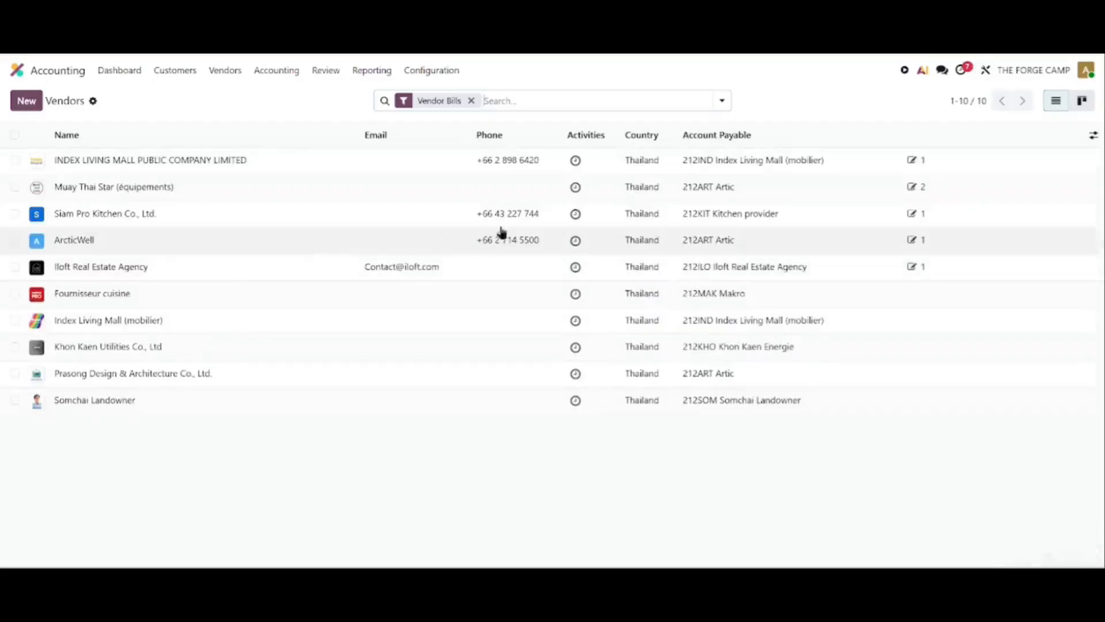
{"action": "left_click", "coordinate": [106, 405]}
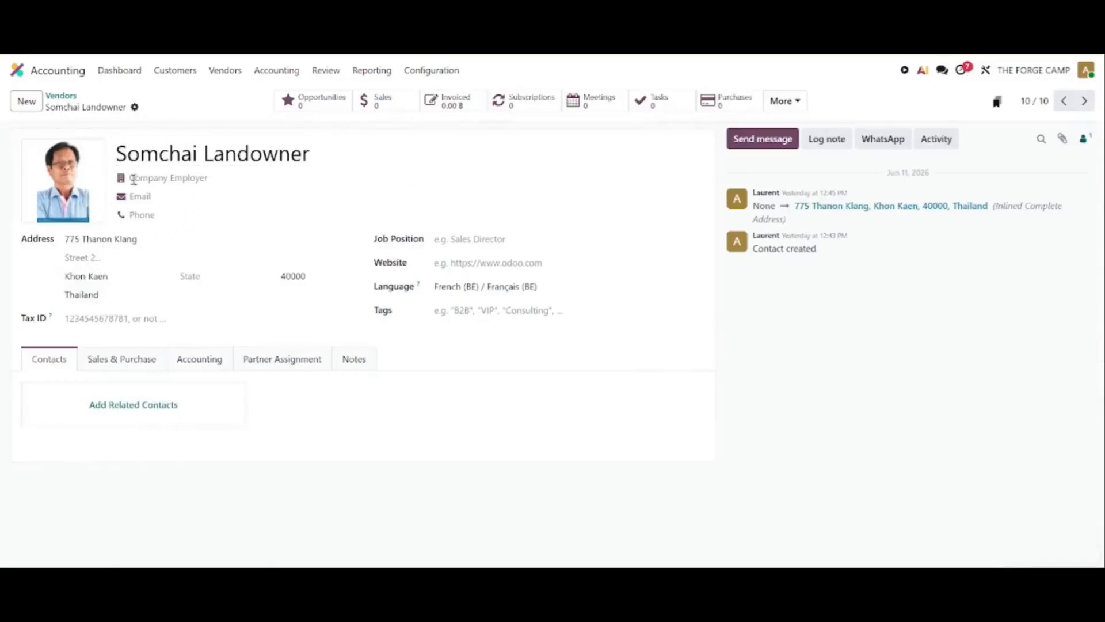
{"action": "left_click", "coordinate": [199, 358]}
{"action": "scroll", "coordinate": [173, 323], "scroll_direction": "down", "scroll_amount": 3}
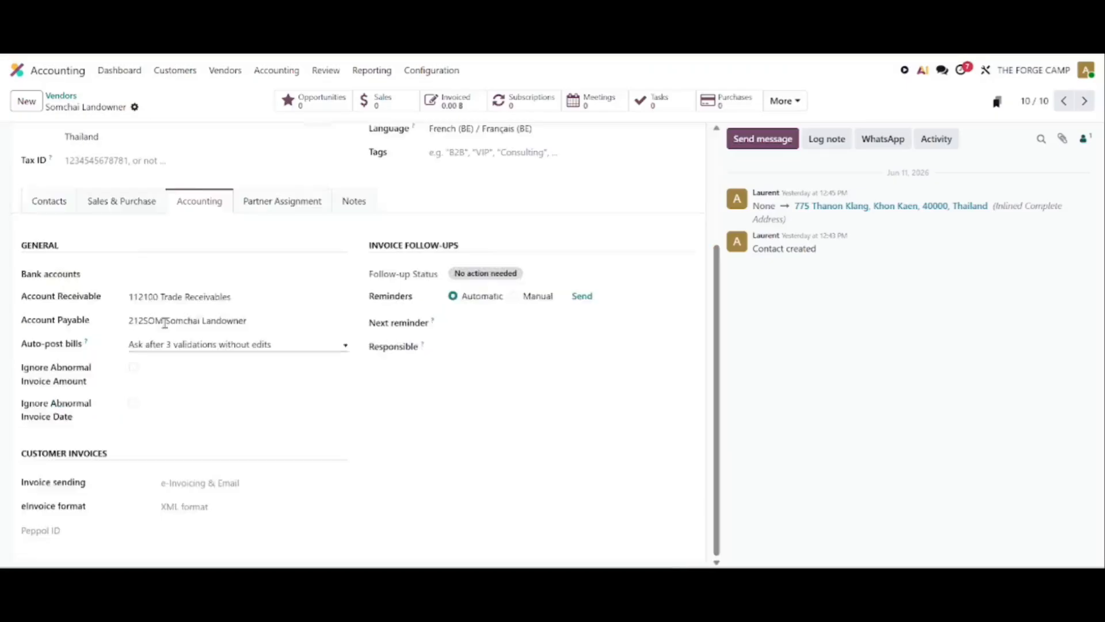
{"action": "left_click", "coordinate": [140, 203]}
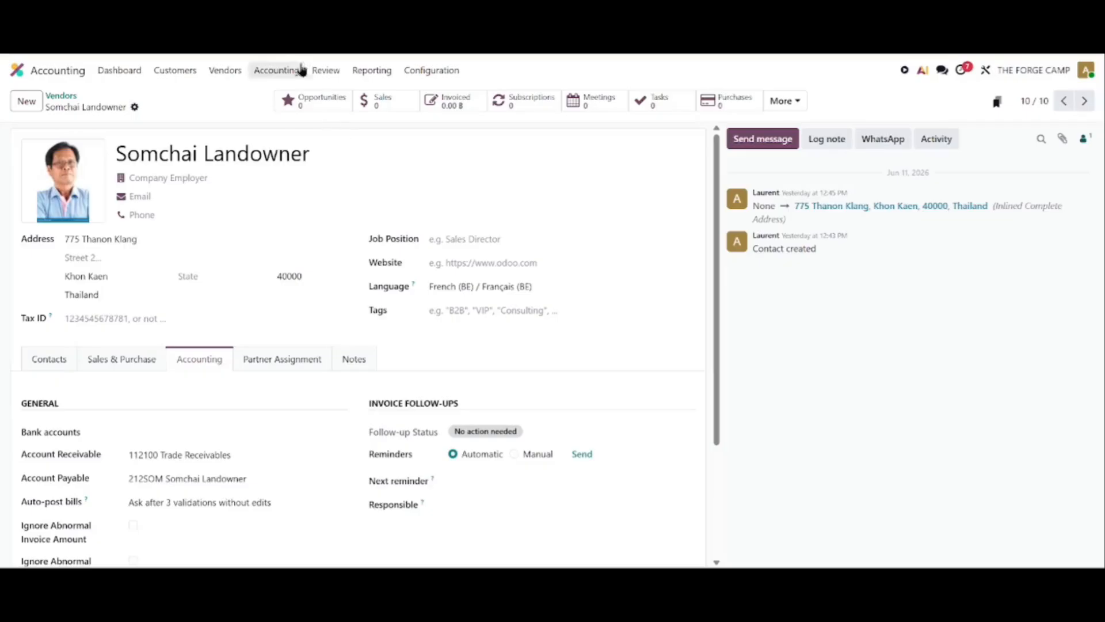
{"action": "left_click_drag", "start_coordinate": [336, 153], "coordinate": [117, 155]}
{"action": "left_click_drag", "start_coordinate": [250, 155], "coordinate": [225, 182]}
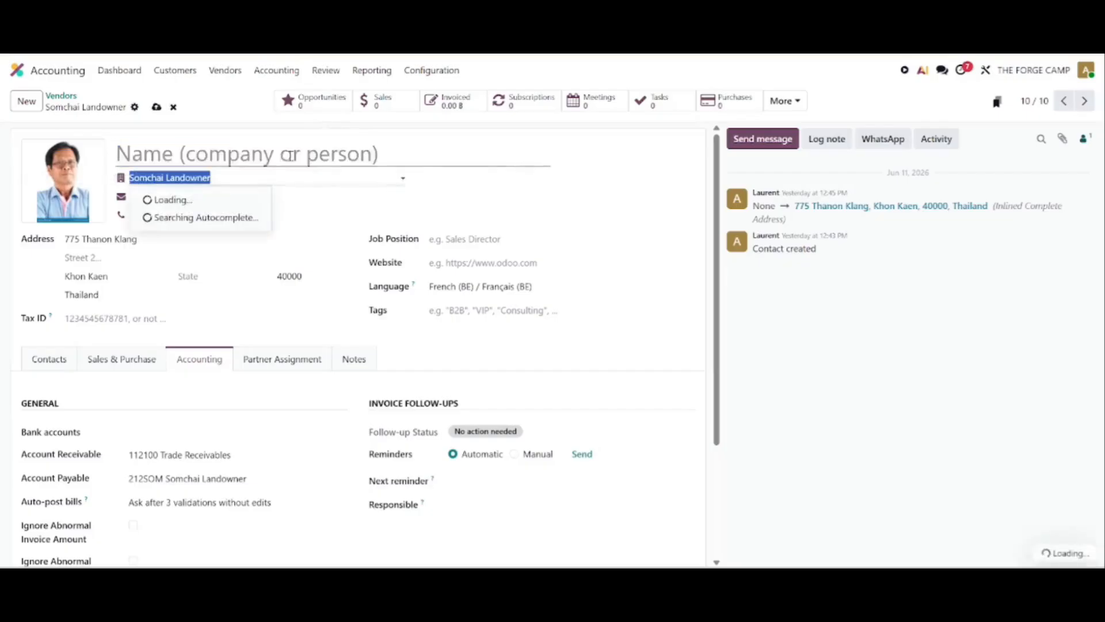
{"action": "key", "text": "ctrl+z"}
{"action": "left_click", "coordinate": [658, 369]}
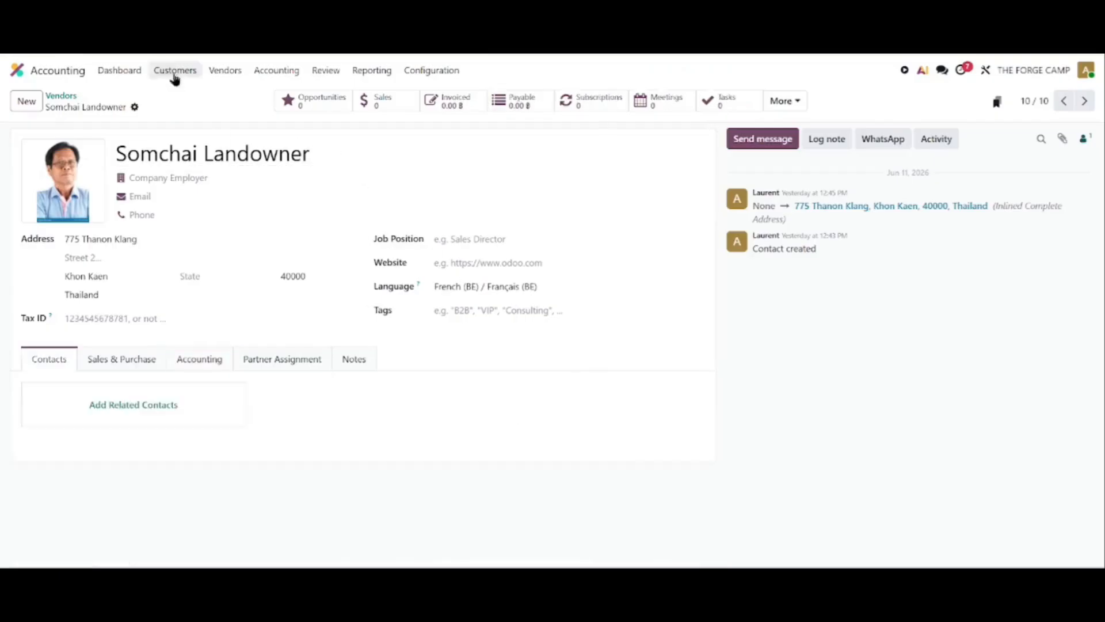
- Create a new vendor bill from the bills list and select the landowner as its vendor
{"action": "left_click", "coordinate": [235, 71]}
{"action": "left_click", "coordinate": [235, 95]}
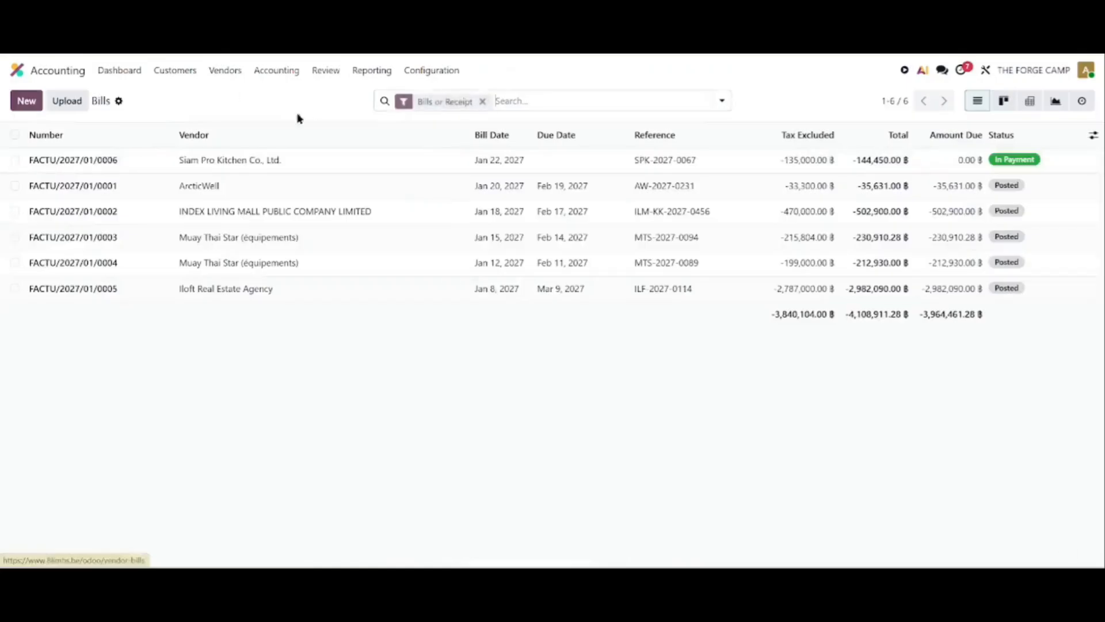
{"action": "left_click", "coordinate": [29, 105]}
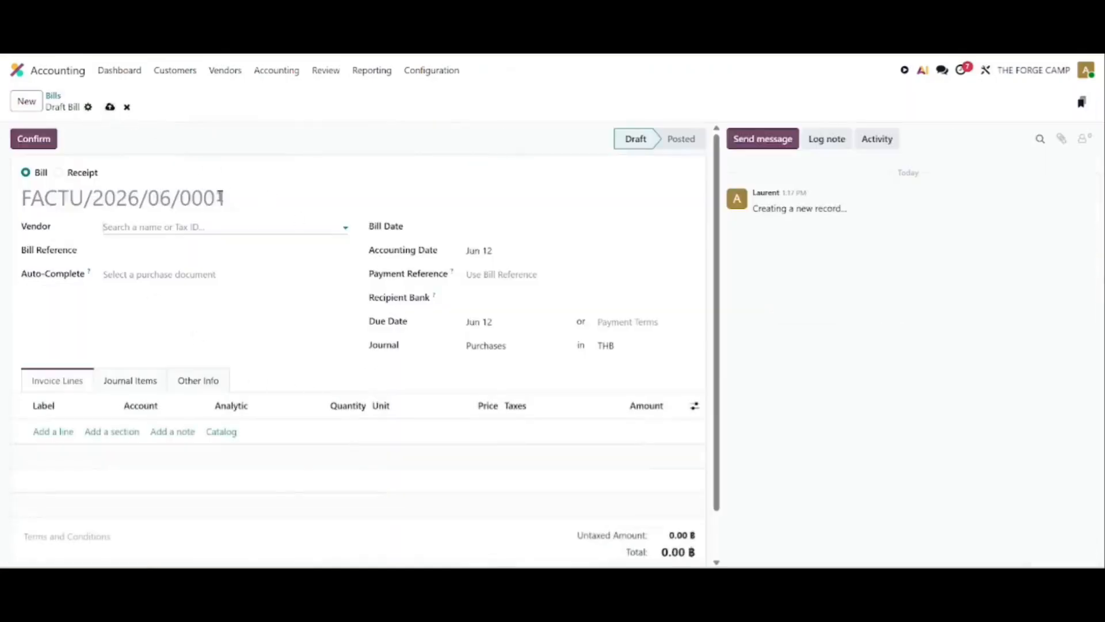
{"action": "left_click", "coordinate": [178, 228]}
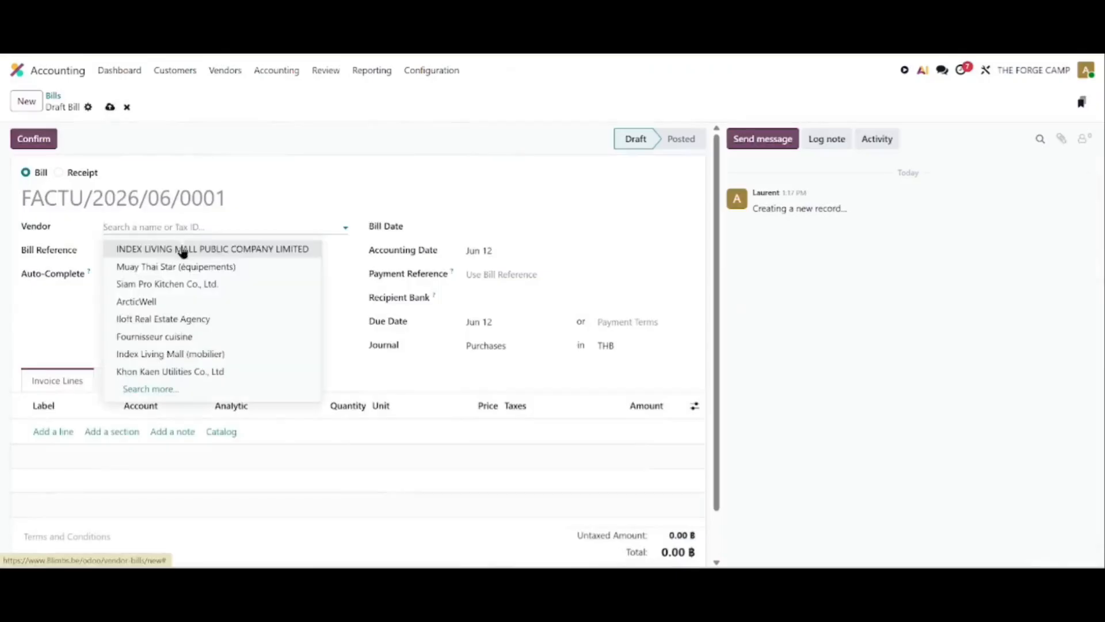
{"action": "left_click", "coordinate": [160, 389]}
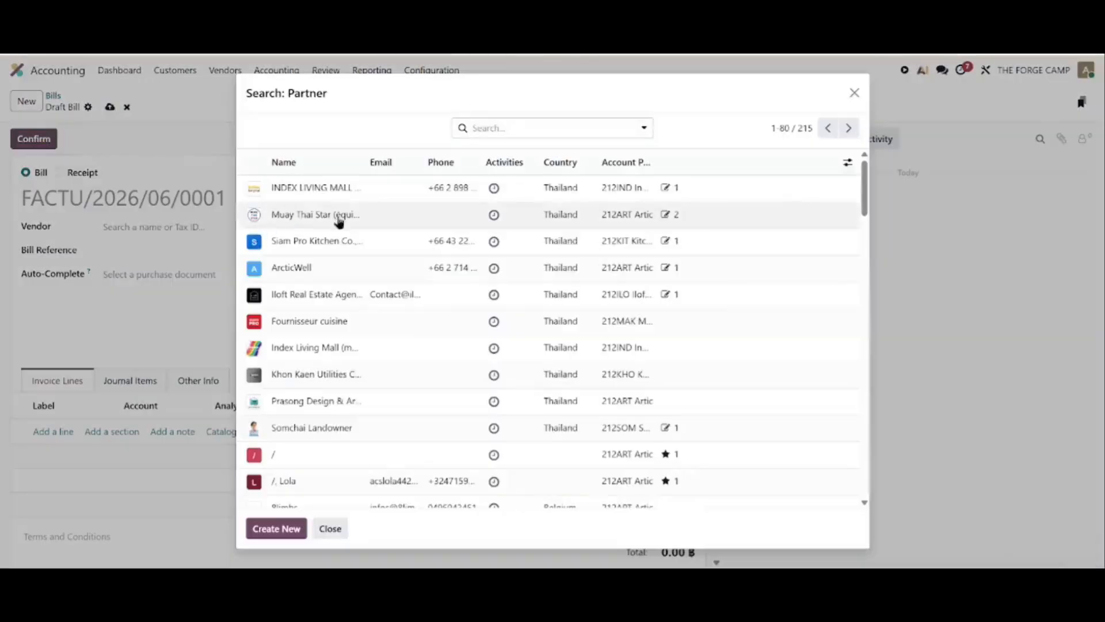
{"action": "left_click", "coordinate": [321, 432]}
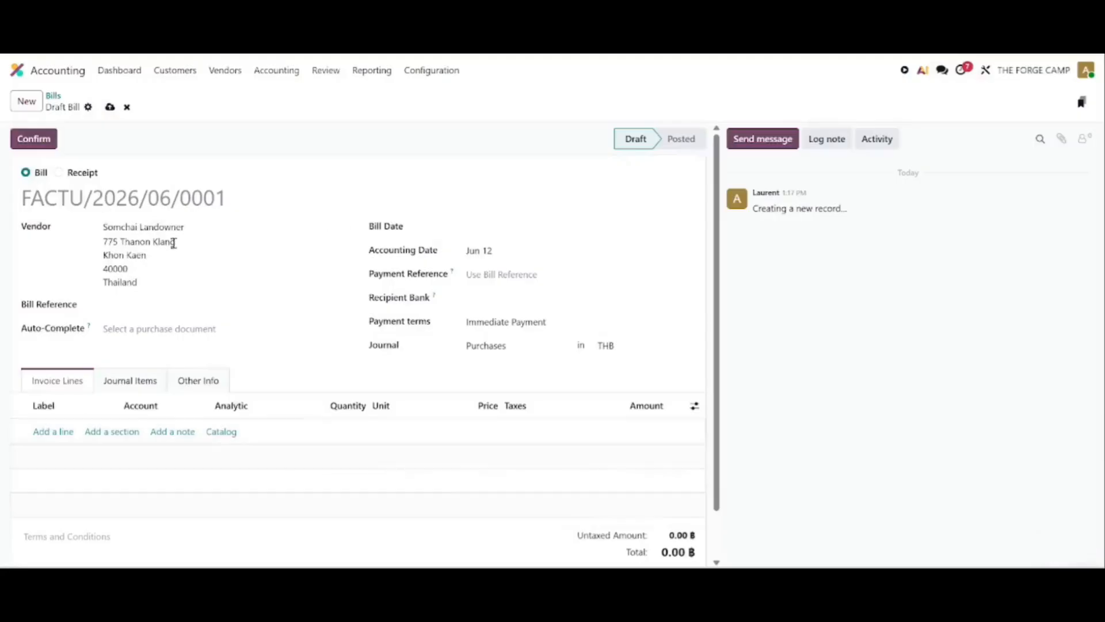
- Set the landowner bill's date to January 1, 2027
{"action": "left_click", "coordinate": [514, 230]}
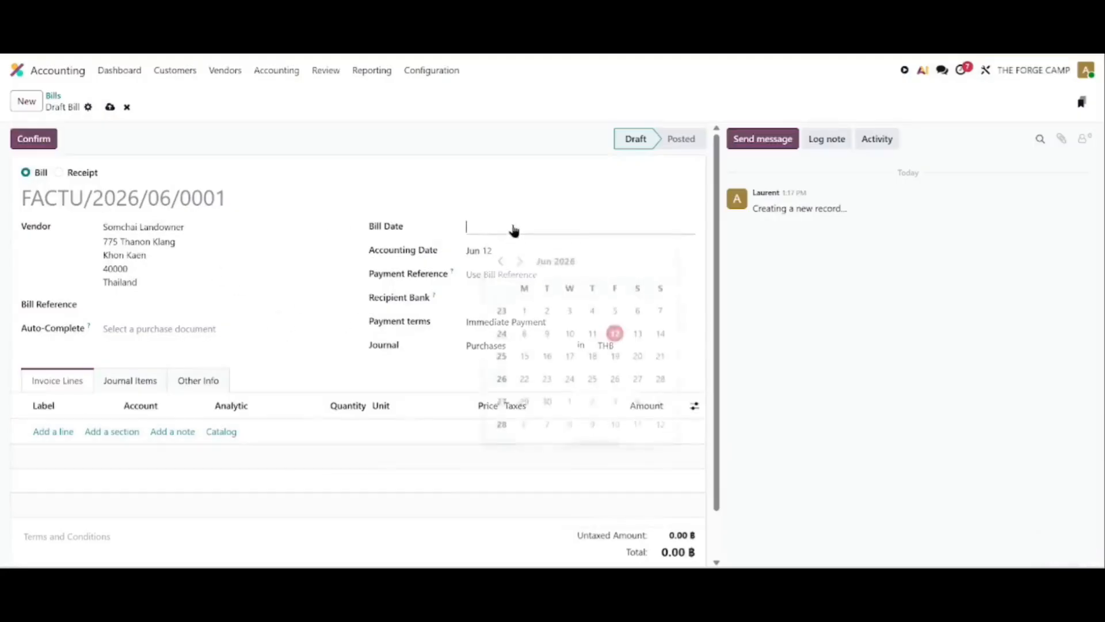
{"action": "left_click", "coordinate": [520, 256]}
{"action": "left_click", "coordinate": [521, 257]}
{"action": "left_click", "coordinate": [520, 257]}
{"action": "left_click", "coordinate": [520, 256]}
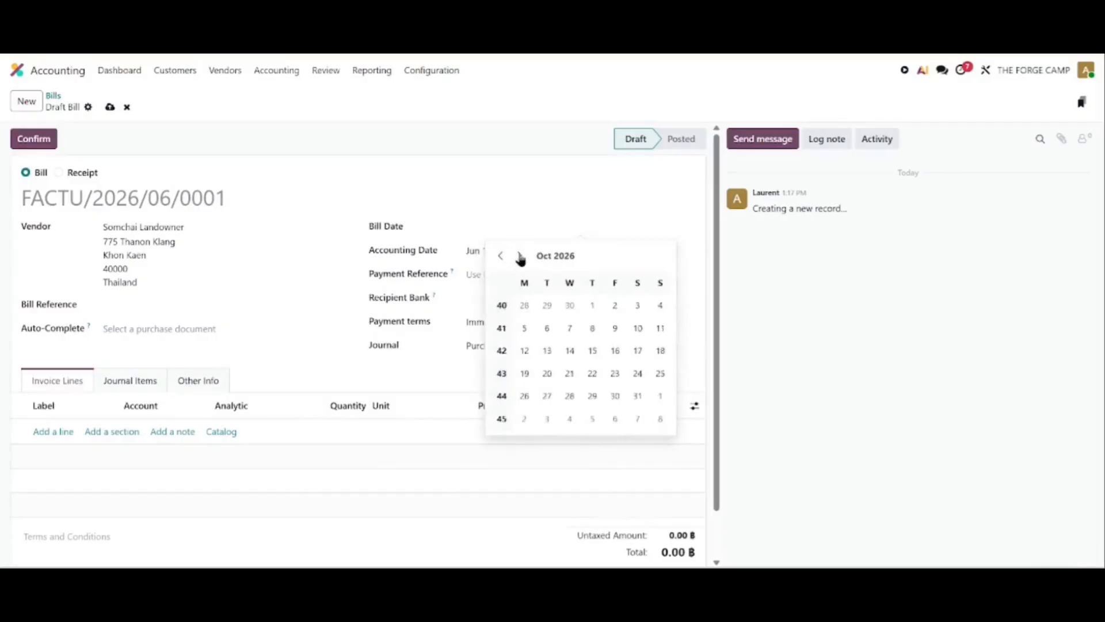
{"action": "left_click", "coordinate": [520, 257]}
{"action": "left_click", "coordinate": [520, 257]}
{"action": "left_click", "coordinate": [520, 256]}
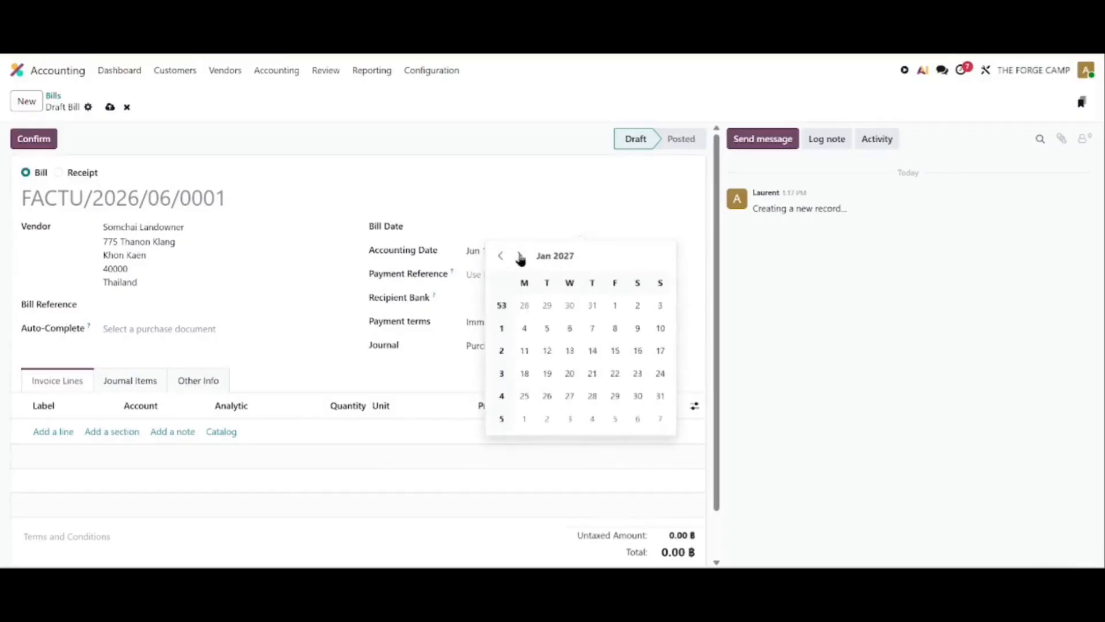
{"action": "left_click", "coordinate": [614, 305]}
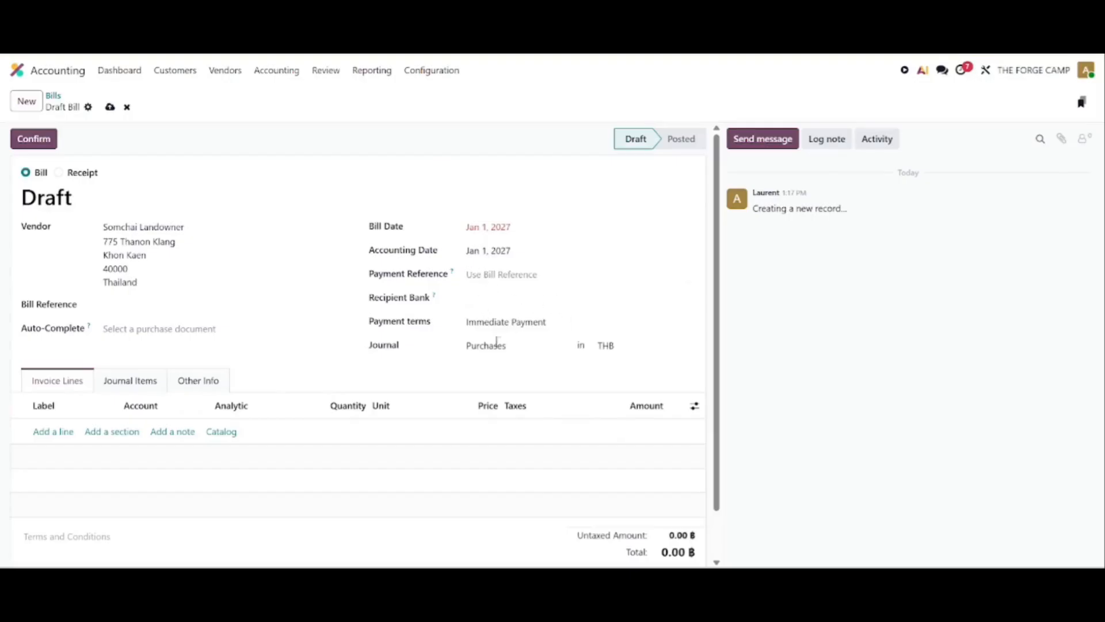
- Add a bill line labelled "Location de terrain" and assign it to account 613100 Land & Property Rent
{"action": "left_click", "coordinate": [45, 436]}
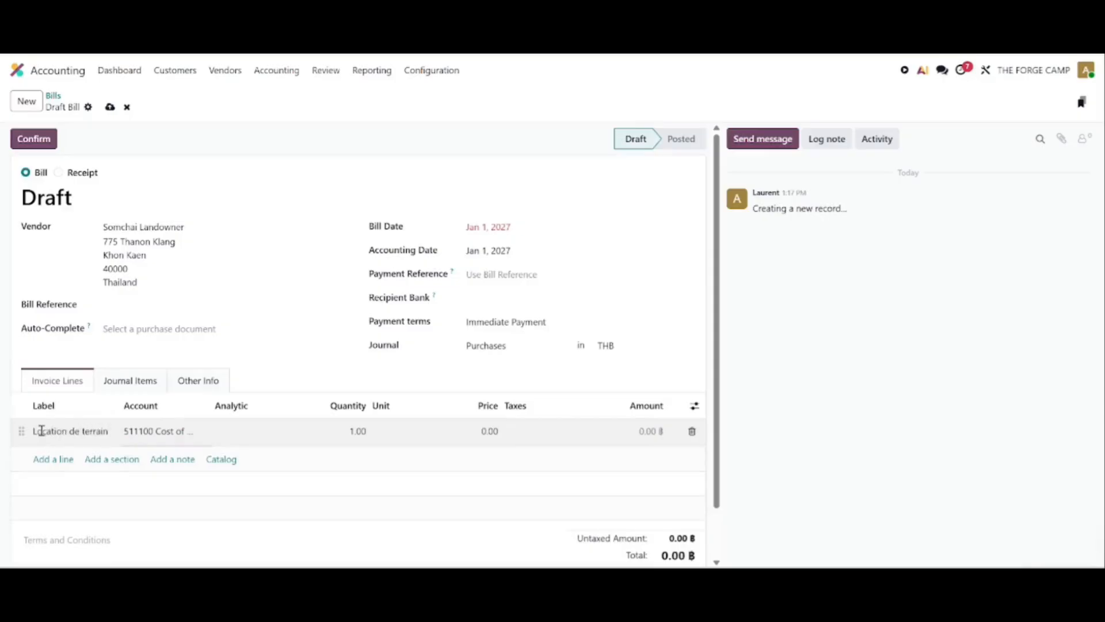
{"action": "left_click", "coordinate": [149, 431]}
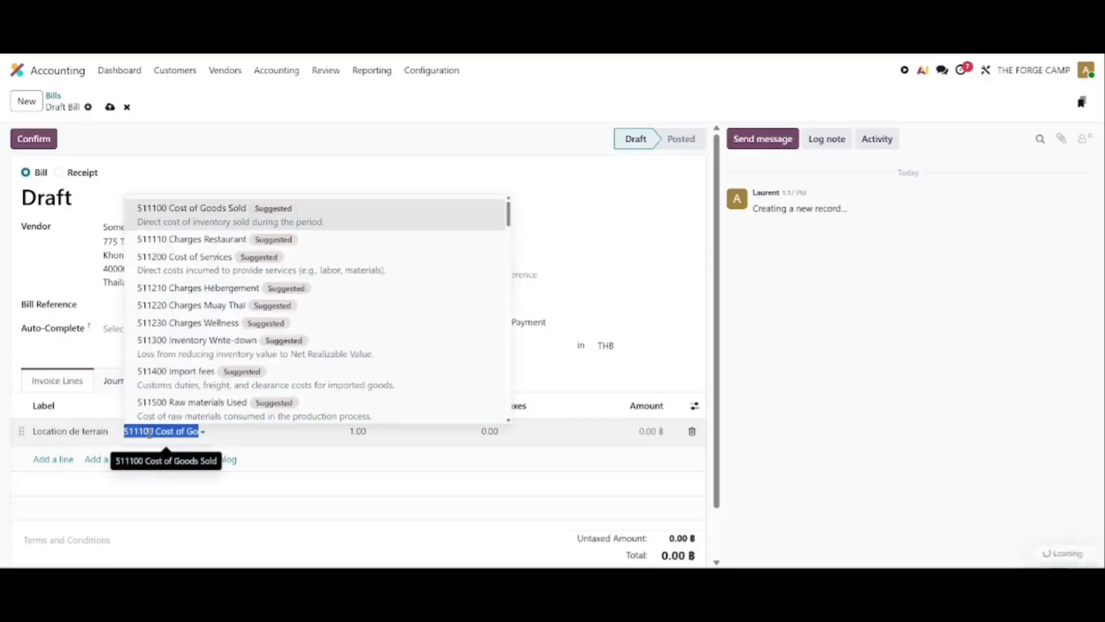
{"action": "key", "text": "BackSpace"}
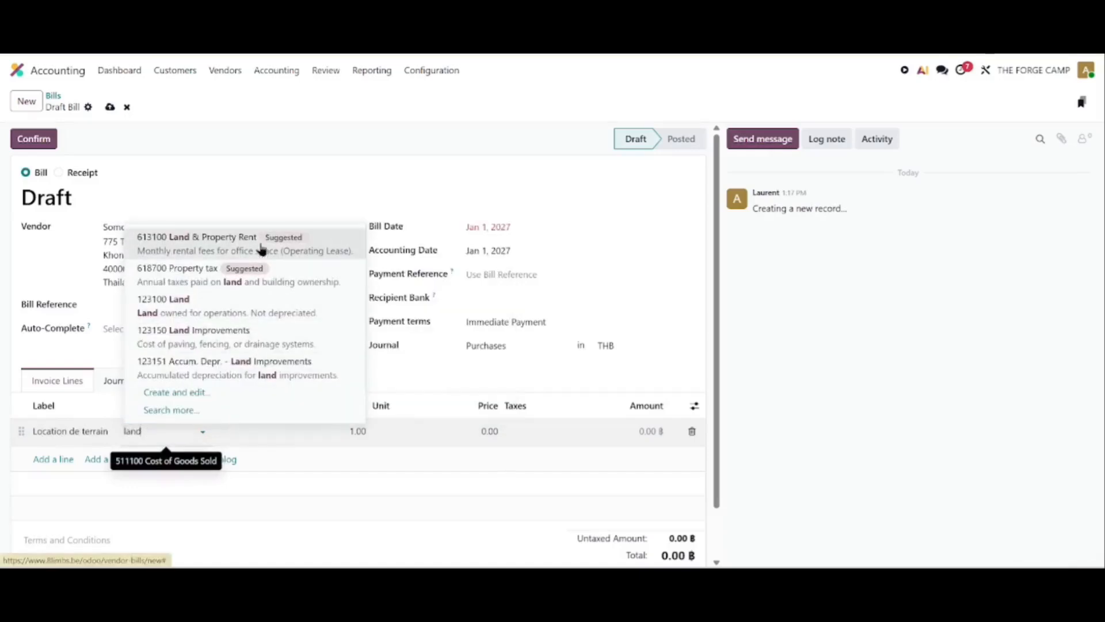
{"action": "left_click", "coordinate": [296, 245]}
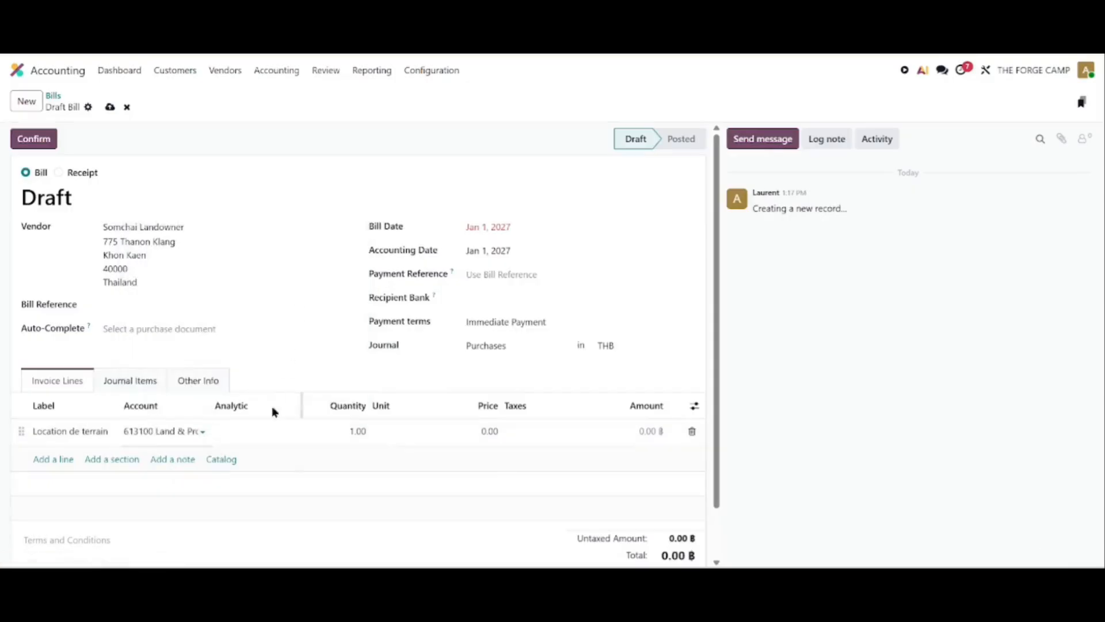
- Assign the land rent line 100% to the [GEN-001] Général analytic account and set its price to 50,000
{"action": "left_click", "coordinate": [262, 433]}
{"action": "left_click", "coordinate": [244, 515]}
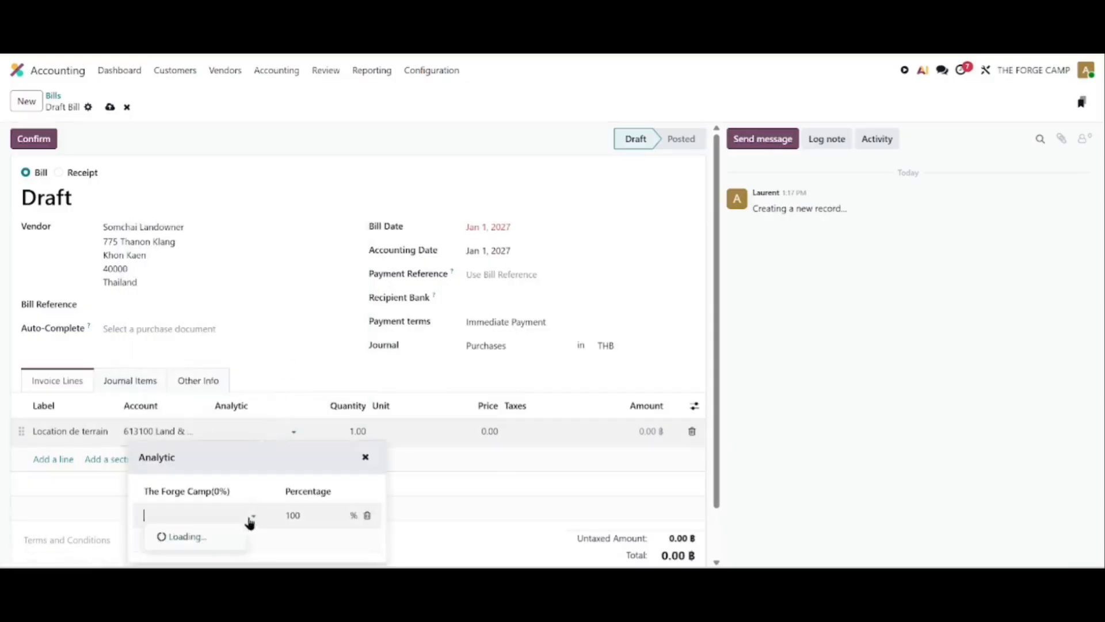
{"action": "left_click", "coordinate": [230, 411]}
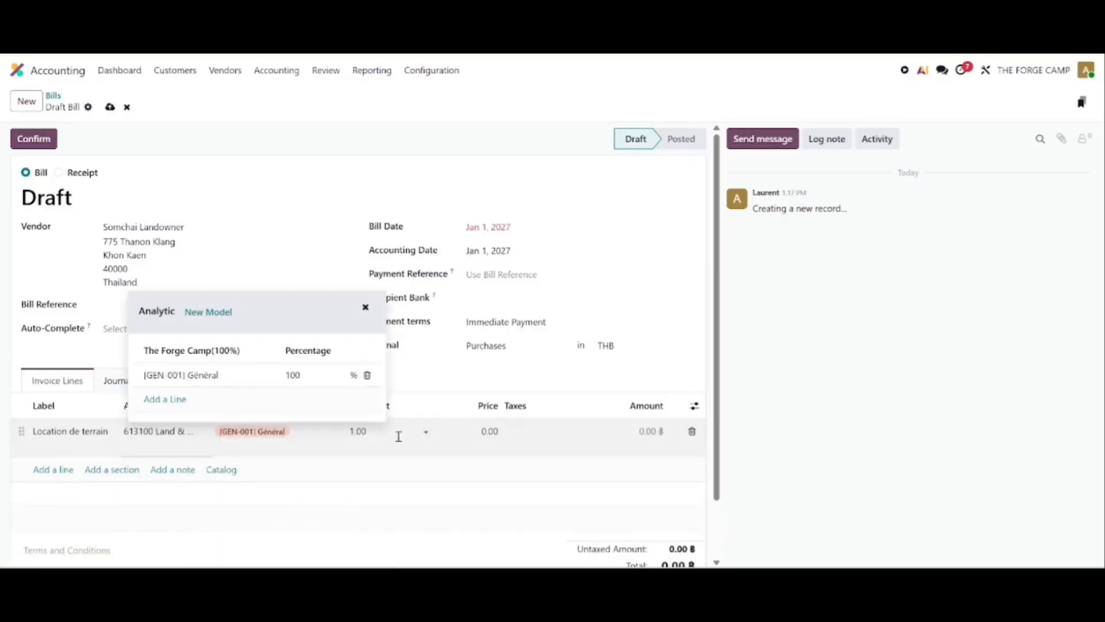
{"action": "left_click", "coordinate": [489, 432]}
{"action": "type", "text": "50"}
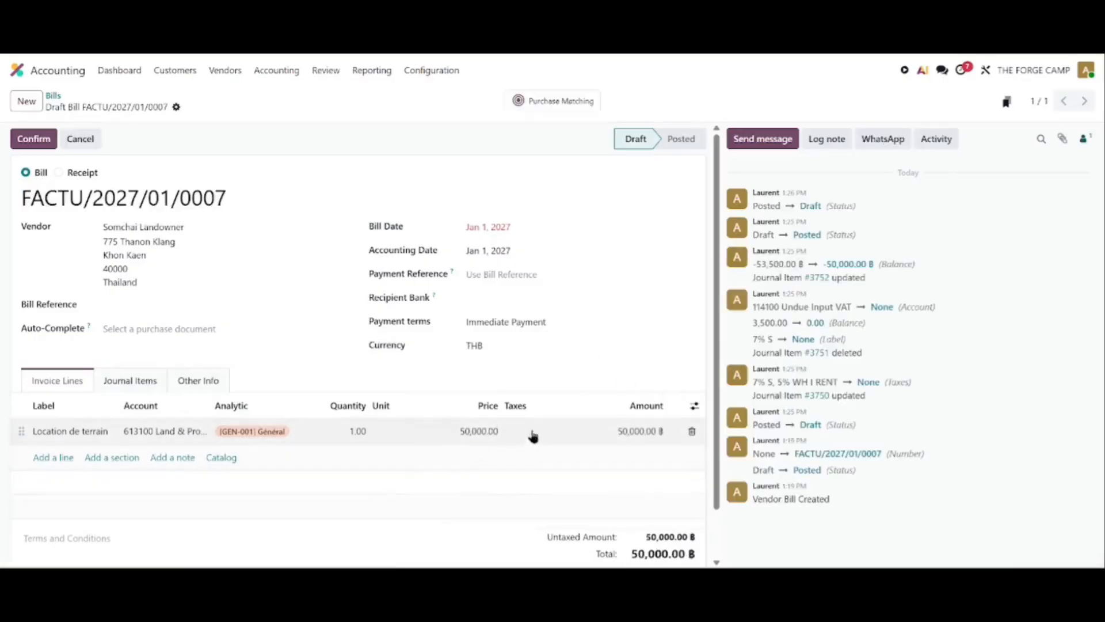
- Apply the 5% WH I RENT withholding tax to the land rent line and confirm the bill
{"action": "left_click", "coordinate": [536, 429]}
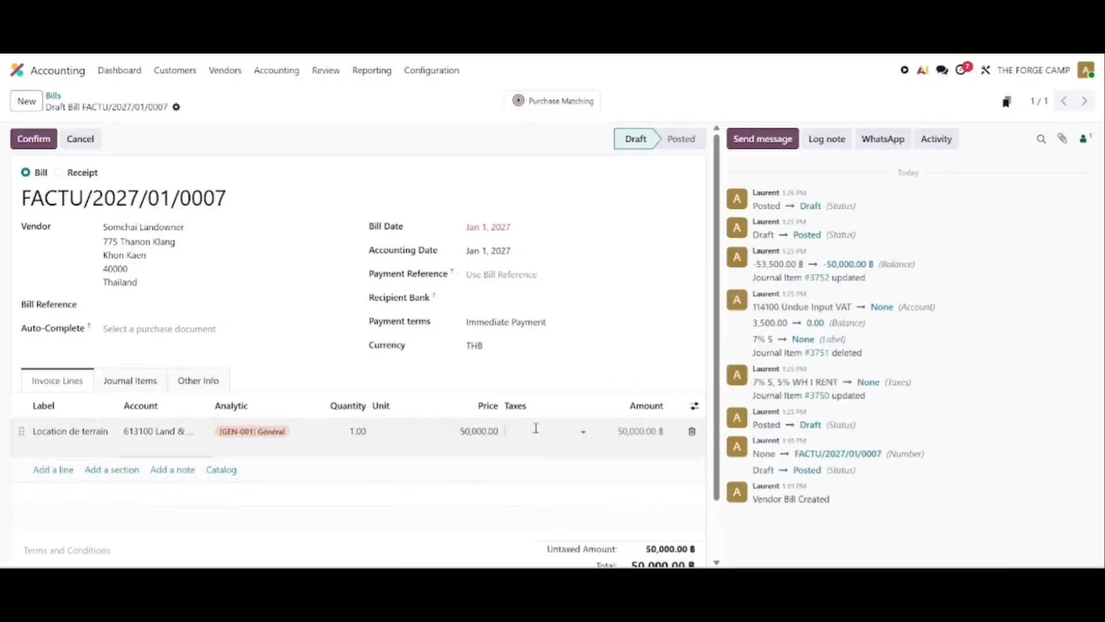
{"action": "left_click", "coordinate": [575, 430]}
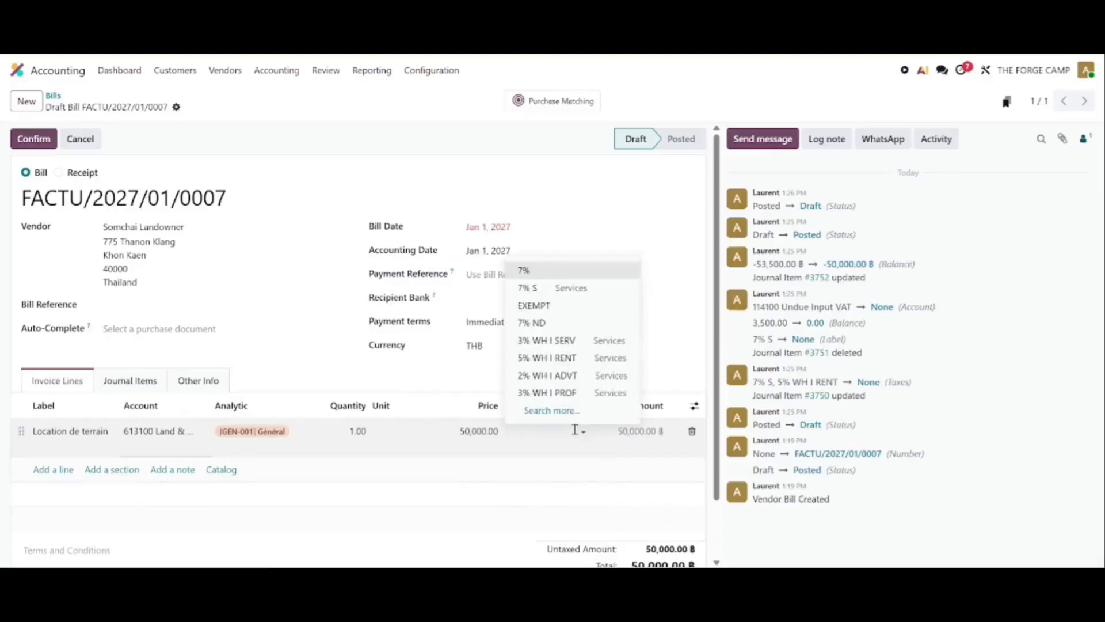
{"action": "left_click", "coordinate": [539, 358]}
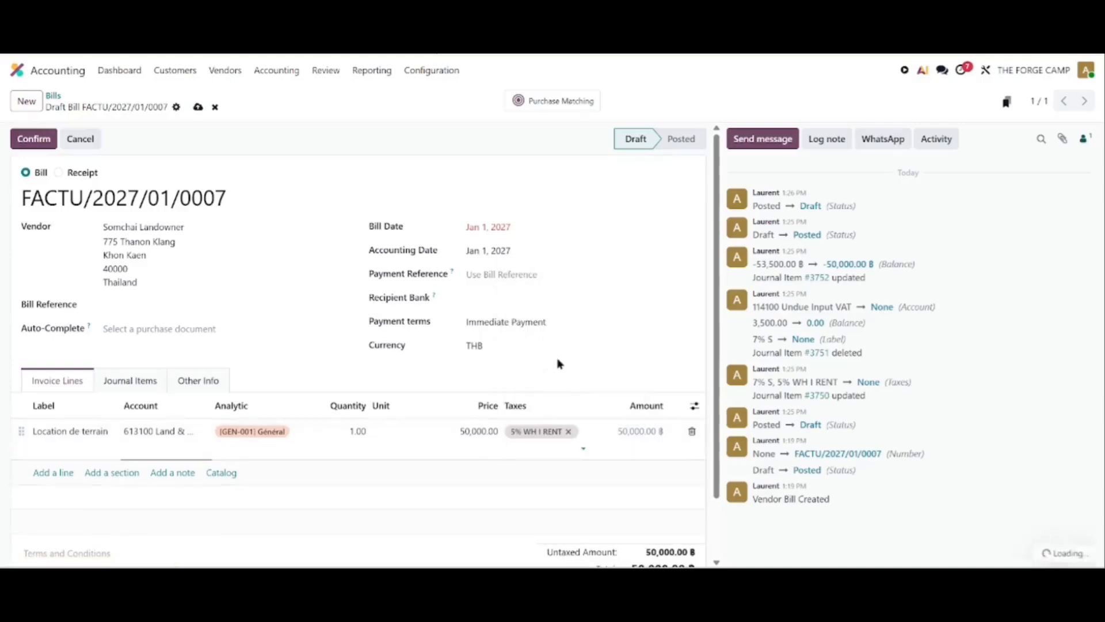
{"action": "left_click", "coordinate": [39, 144]}
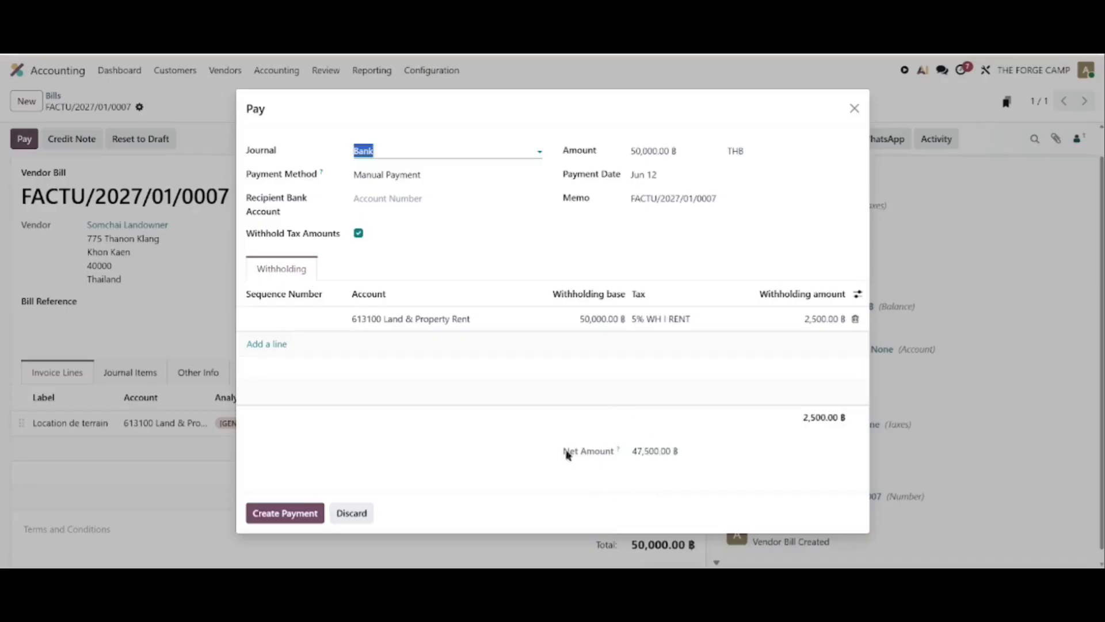
- Enter Ex1 as the withholding sequence number and create the payment for the land rent bill
{"action": "left_click", "coordinate": [280, 511]}
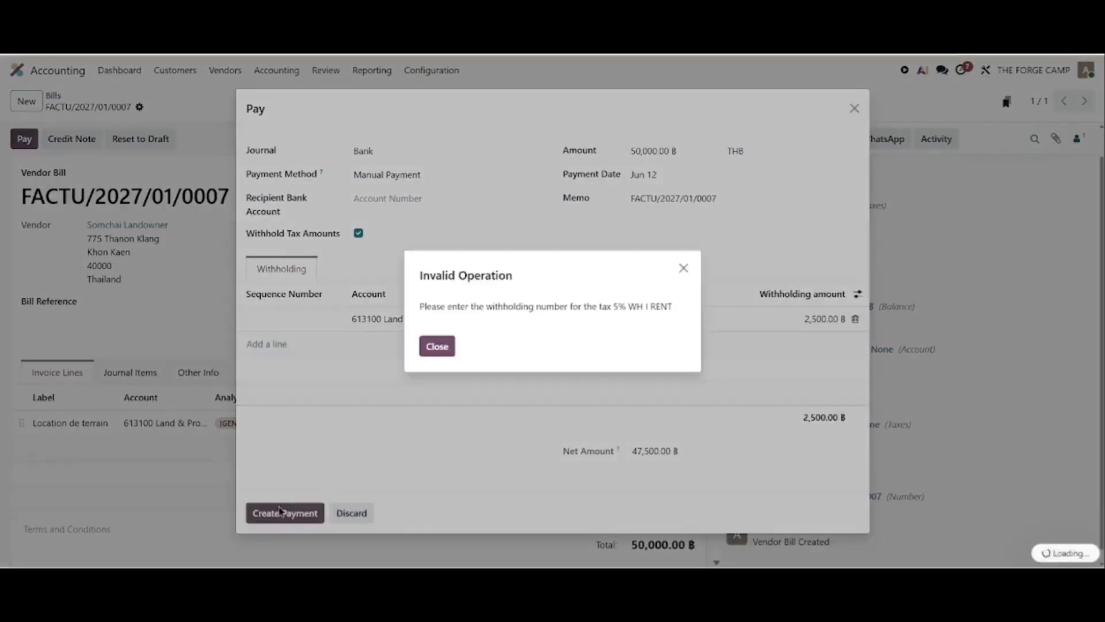
{"action": "left_click", "coordinate": [436, 353]}
{"action": "left_click", "coordinate": [276, 314]}
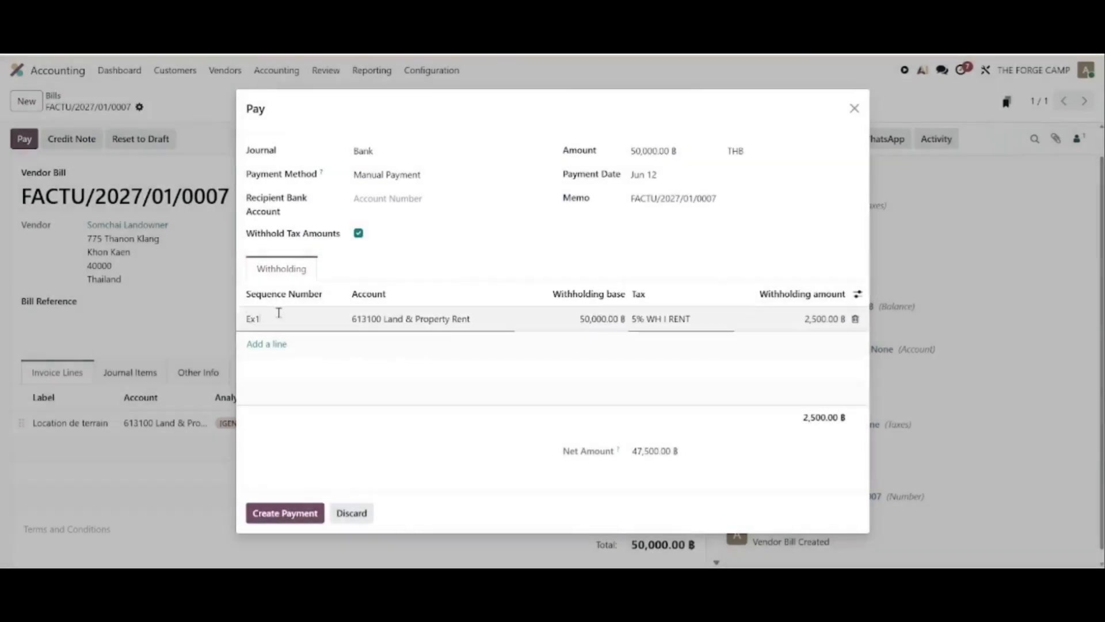
{"action": "left_click", "coordinate": [295, 520]}
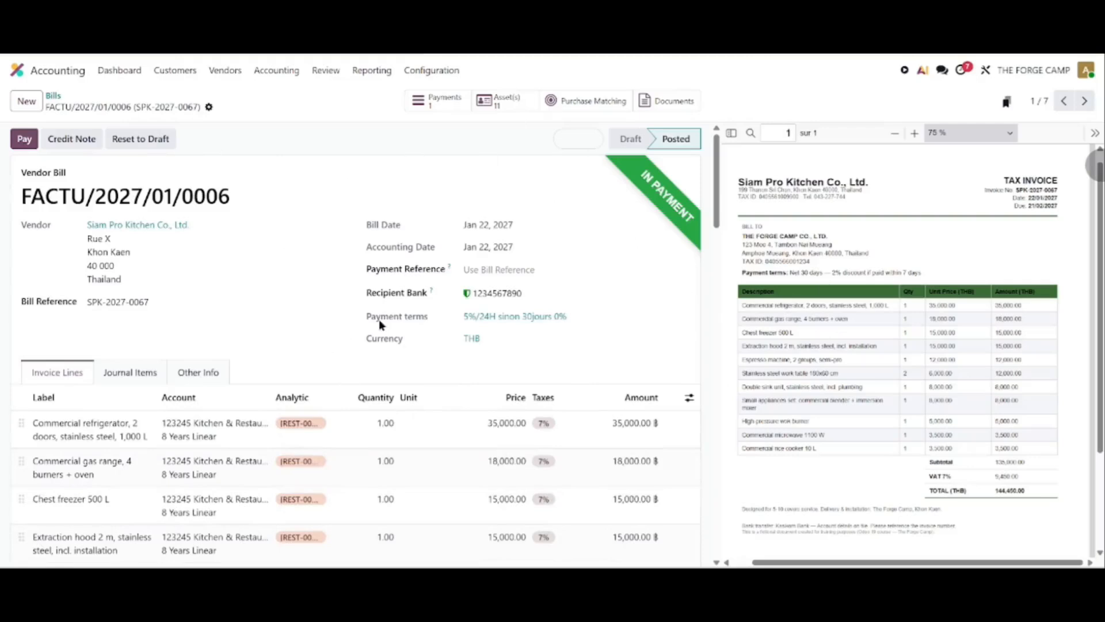
- Reverse the Siam Pro Kitchen bill with a credit note, giving the reason "Espresso machine returned defective + discount on extraction hood"
{"action": "left_click", "coordinate": [81, 145]}
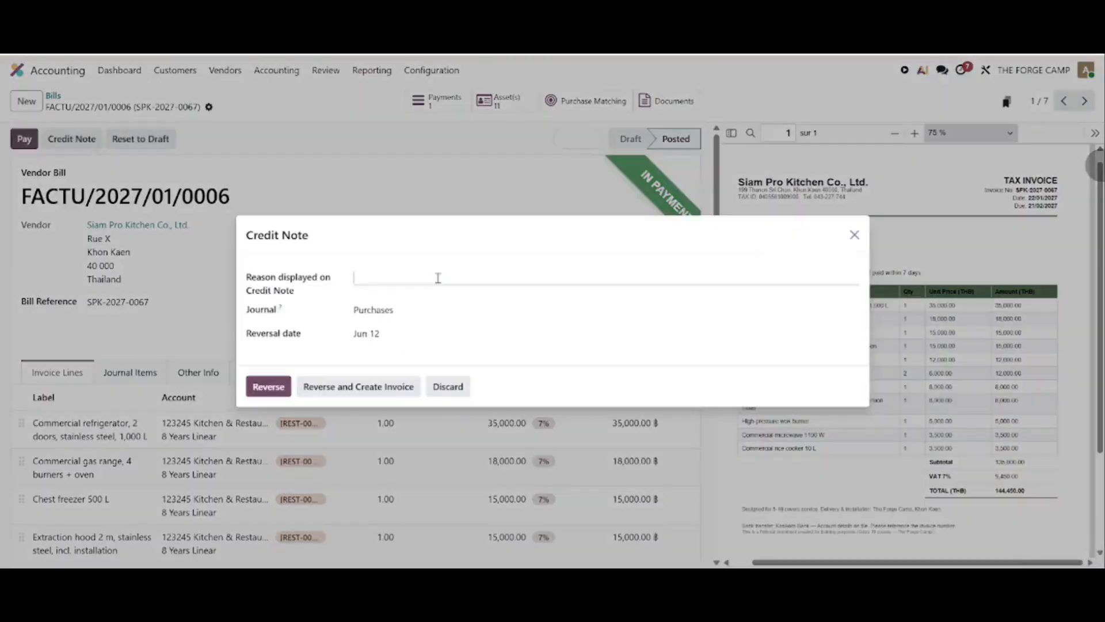
{"action": "type", "text": "Espresso machine returned defective + discount on extraction hood"}
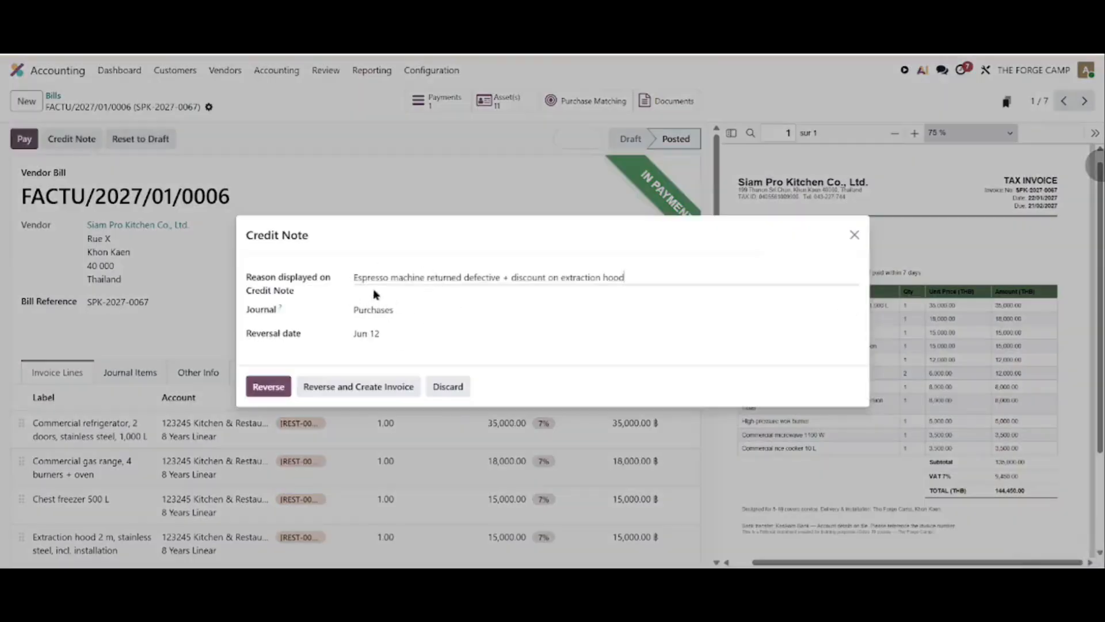
{"action": "left_click", "coordinate": [273, 386]}
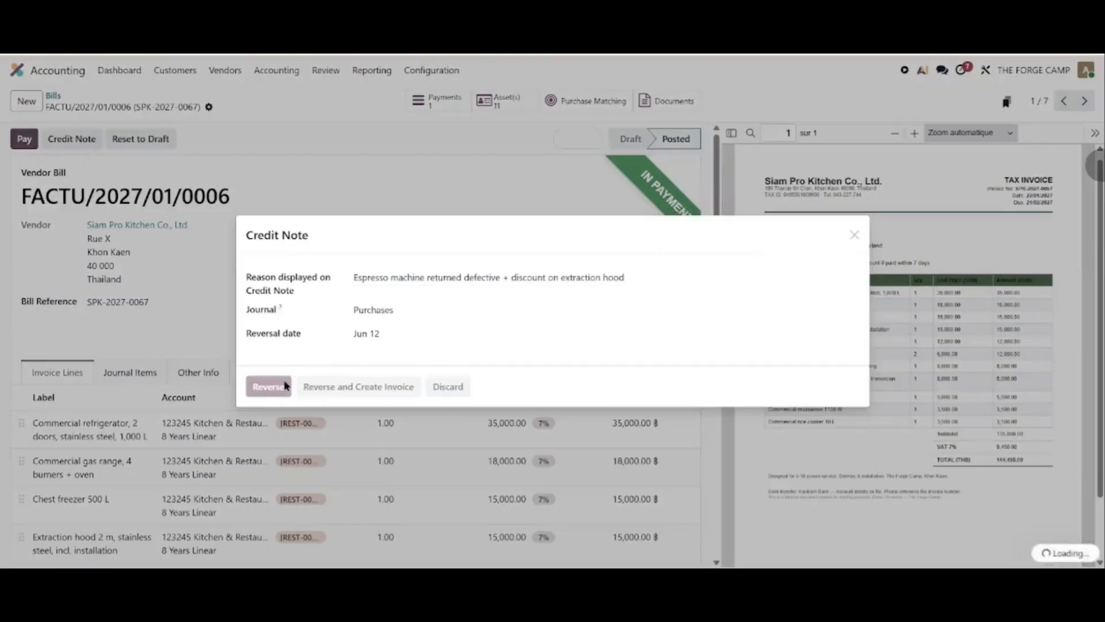
- Delete every credit note line except the espresso machine, and confirm the credit note
{"action": "scroll", "coordinate": [318, 469], "scroll_direction": "up", "scroll_amount": 1}
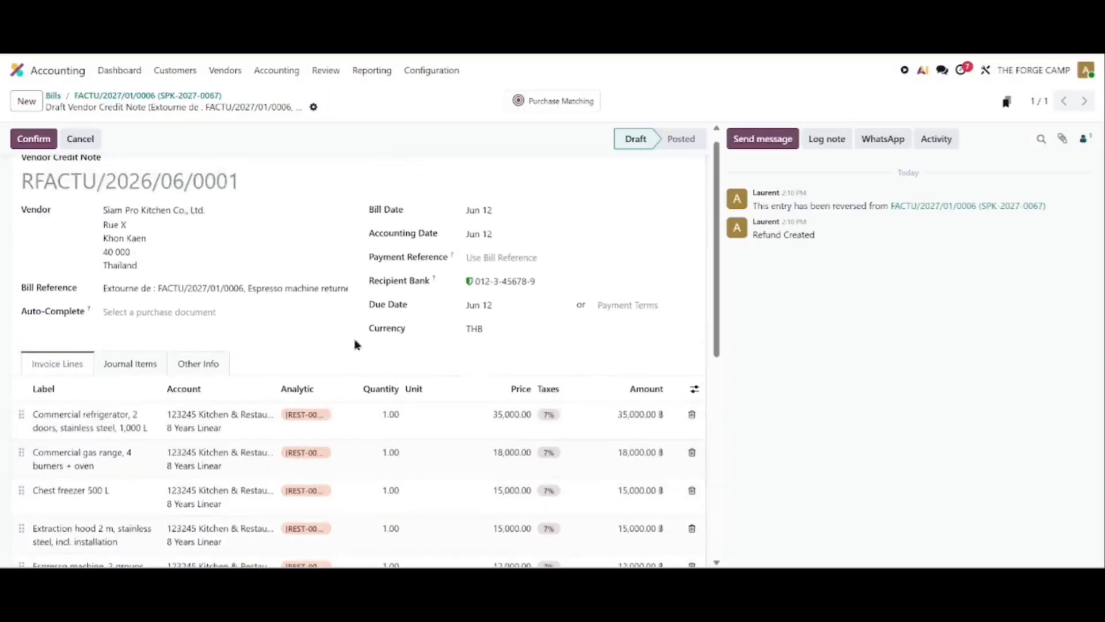
{"action": "scroll", "coordinate": [355, 344], "scroll_direction": "down", "scroll_amount": 2}
{"action": "left_click", "coordinate": [693, 351]}
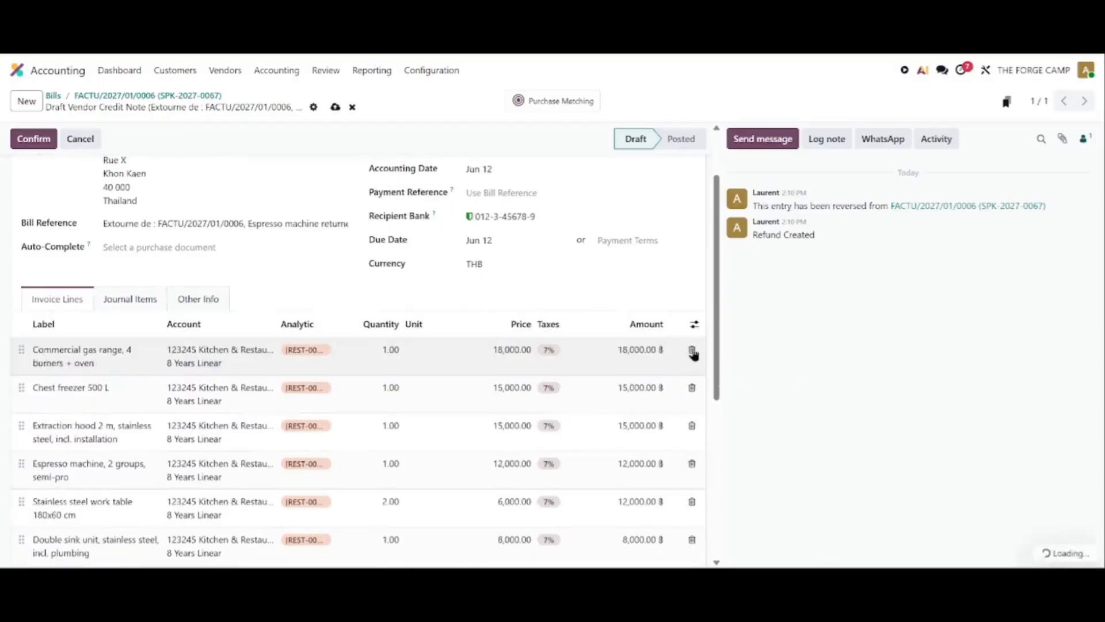
{"action": "left_click", "coordinate": [693, 351]}
{"action": "left_click", "coordinate": [692, 351]}
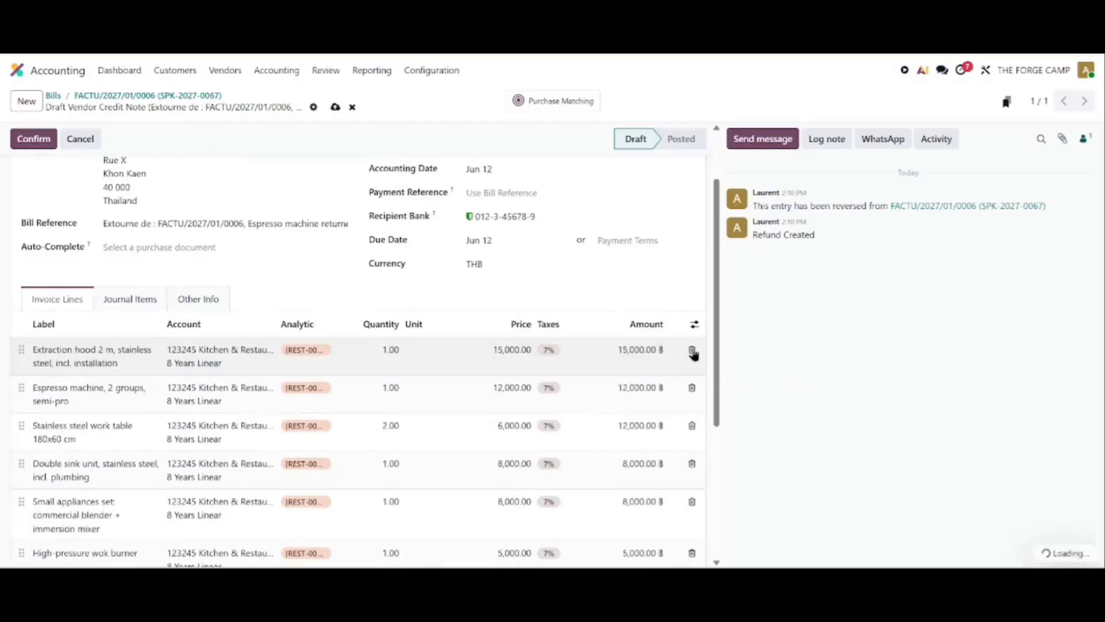
{"action": "left_click", "coordinate": [693, 352]}
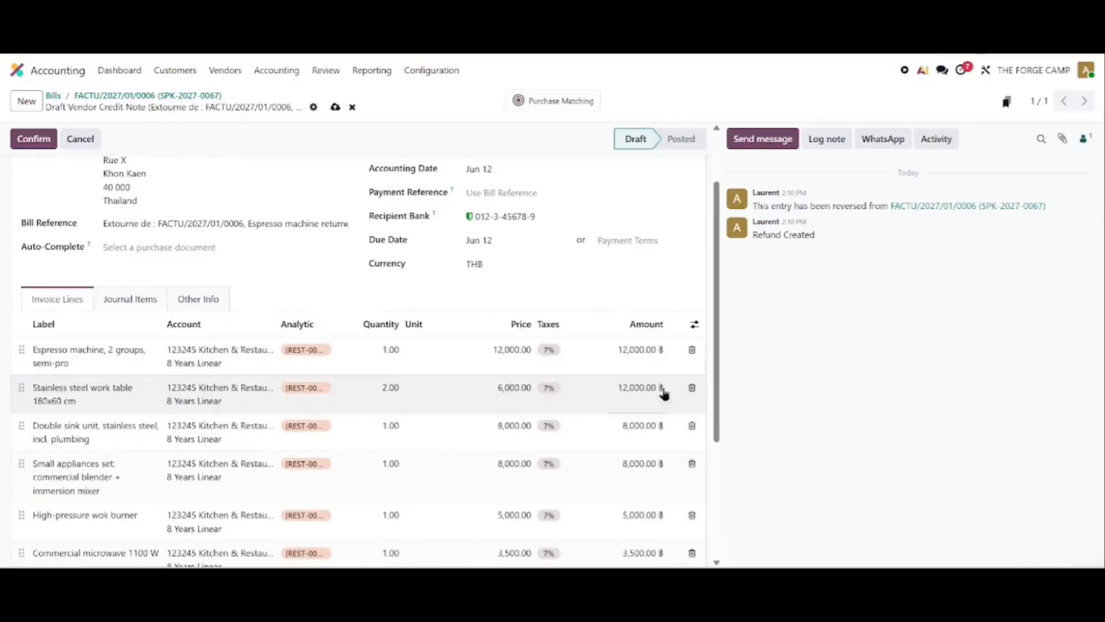
{"action": "left_click", "coordinate": [693, 389]}
{"action": "left_click", "coordinate": [693, 388]}
{"action": "left_click", "coordinate": [692, 389]}
{"action": "left_click", "coordinate": [692, 389]}
{"action": "left_click", "coordinate": [693, 389]}
{"action": "left_click", "coordinate": [692, 388]}
{"action": "scroll", "coordinate": [334, 375], "scroll_direction": "up", "scroll_amount": 2}
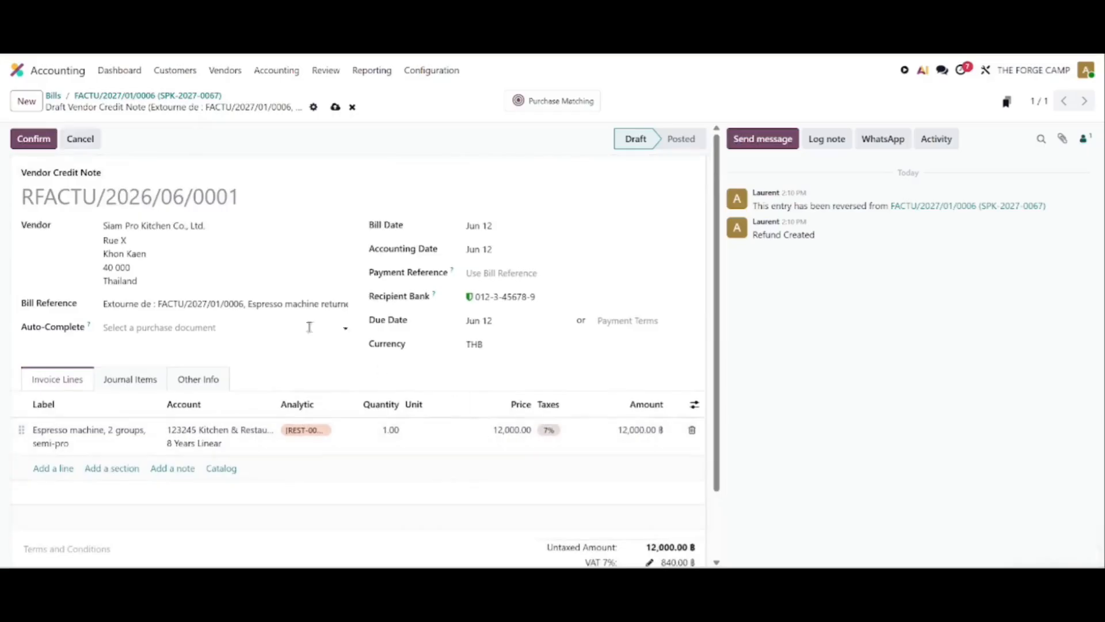
{"action": "left_click", "coordinate": [34, 141]}
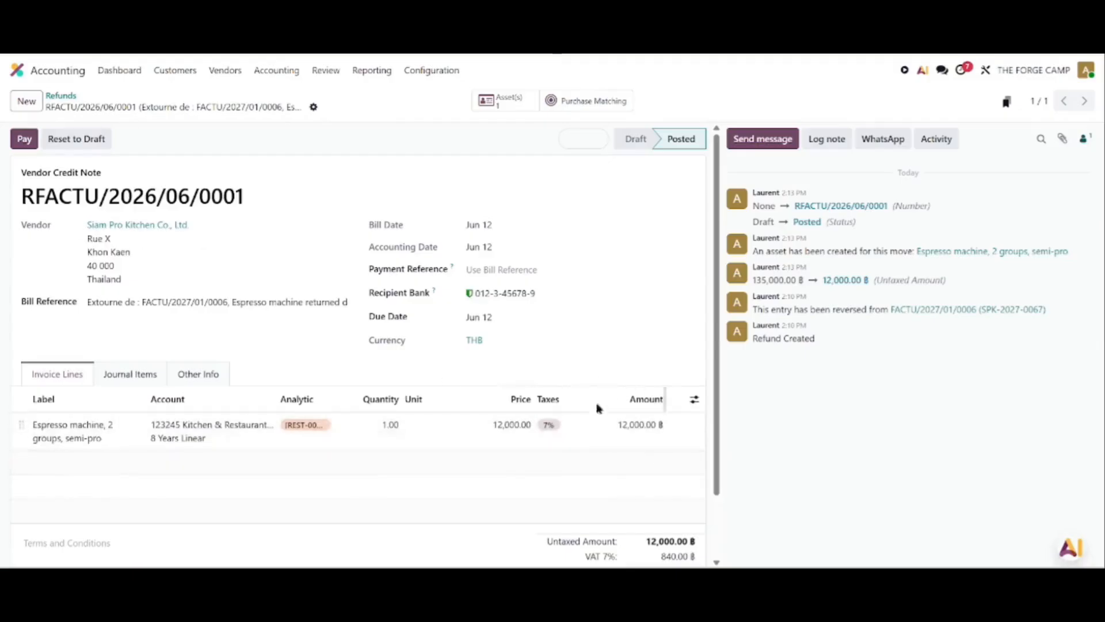
- Create a new vendor bill for Siam Pro Kitchen Co., Ltd
{"action": "left_click", "coordinate": [222, 70]}
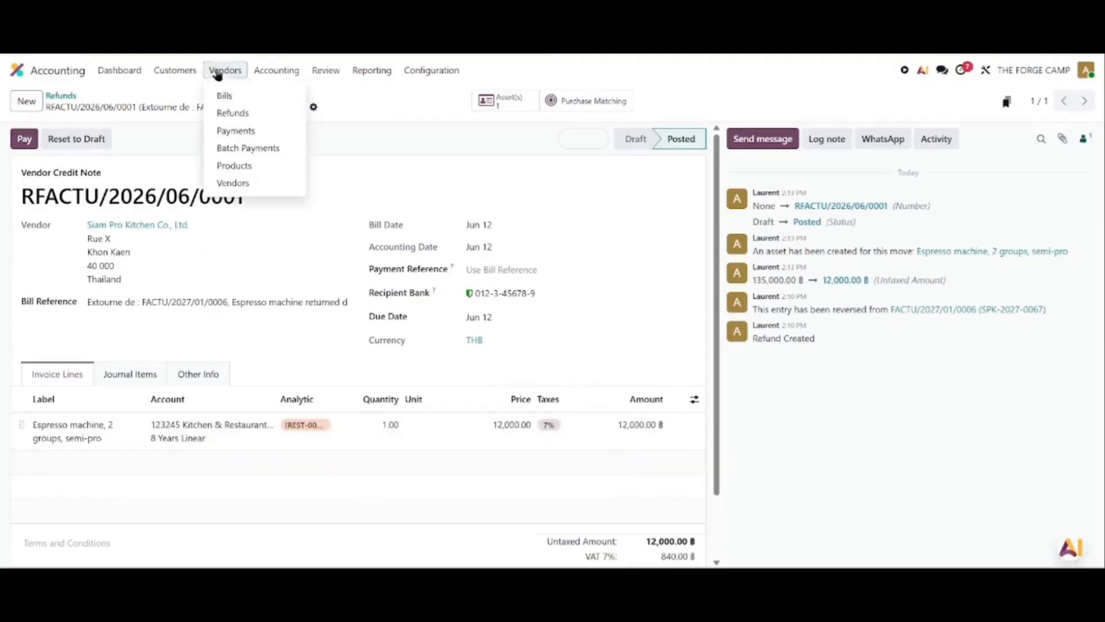
{"action": "left_click", "coordinate": [244, 99]}
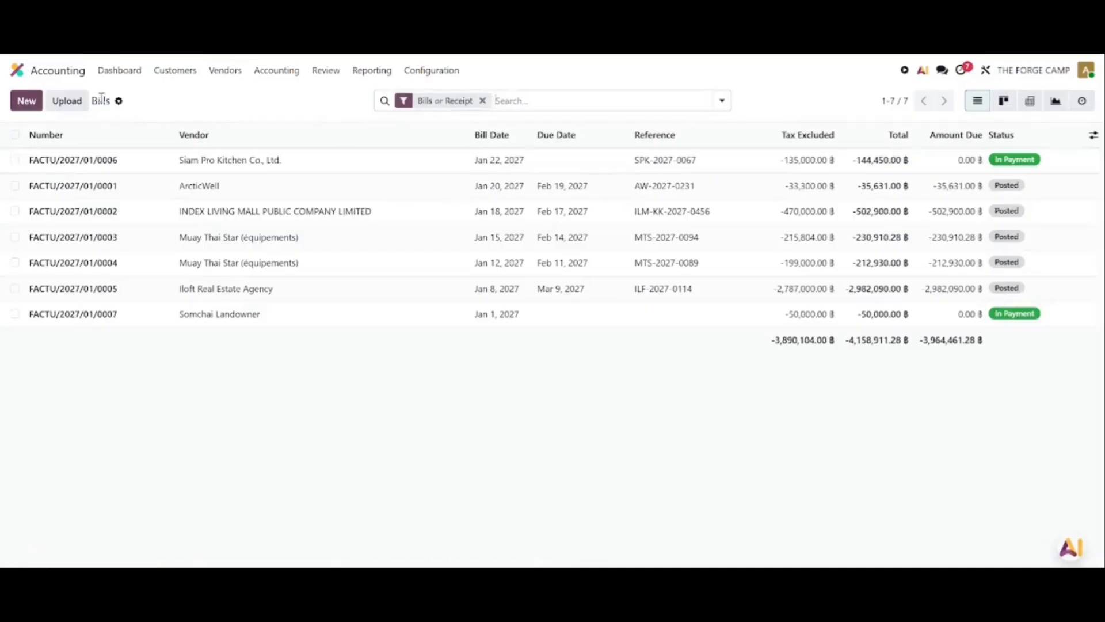
{"action": "left_click", "coordinate": [24, 102]}
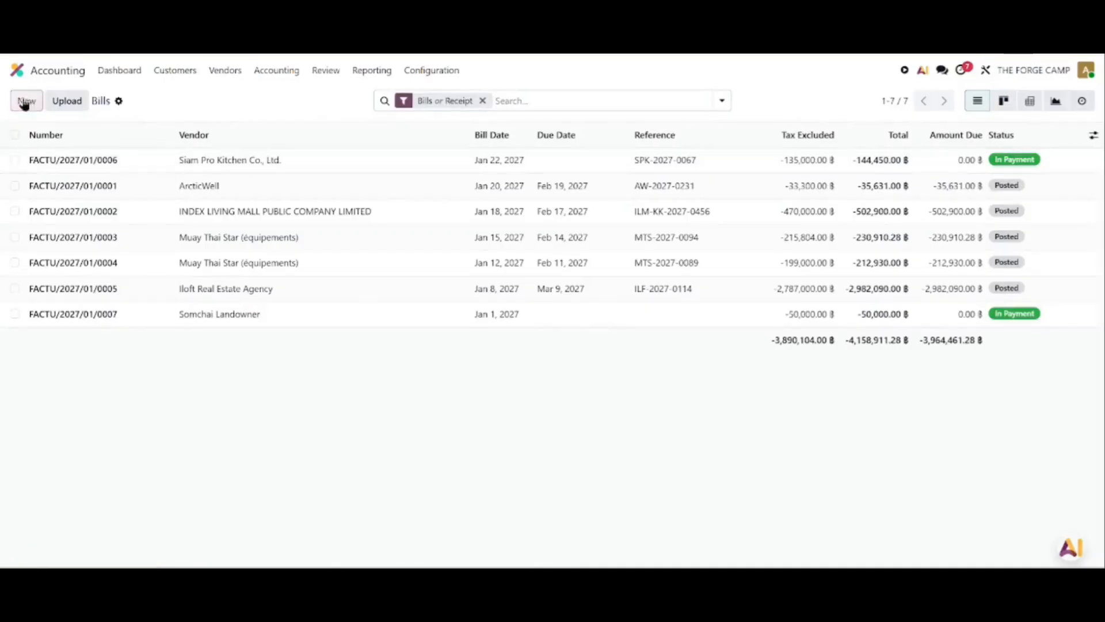
{"action": "left_click", "coordinate": [156, 226]}
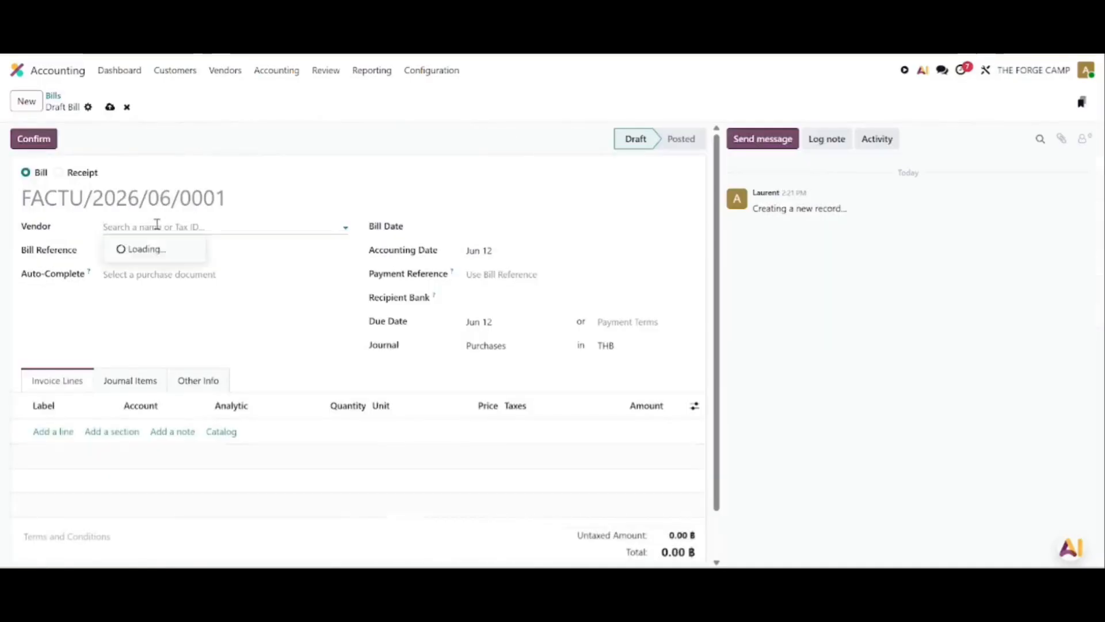
{"action": "type", "text": "kit"}
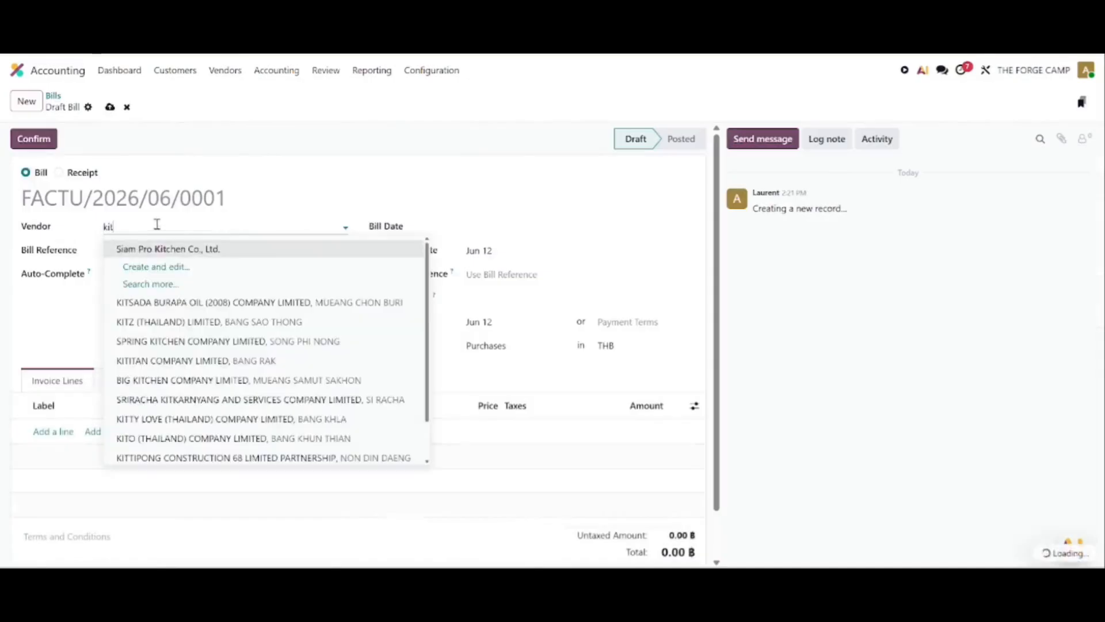
{"action": "left_click", "coordinate": [178, 251]}
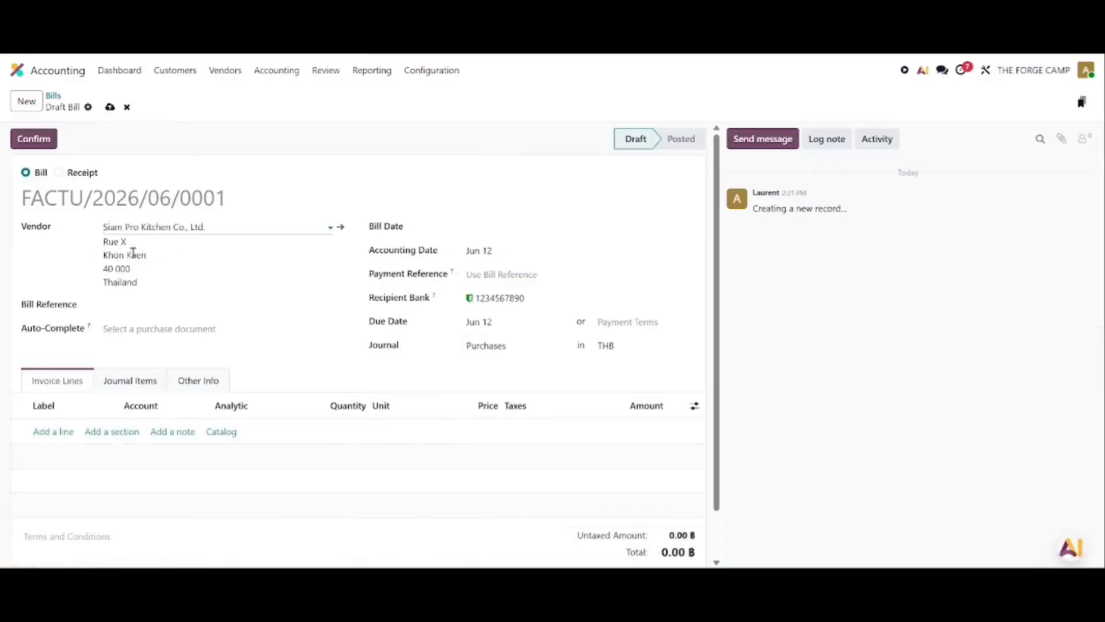
- Add a "Four Spécial" line on account 123245 Kitchen & Restaurant Equipment with a price of 25,000
{"action": "left_click", "coordinate": [51, 431]}
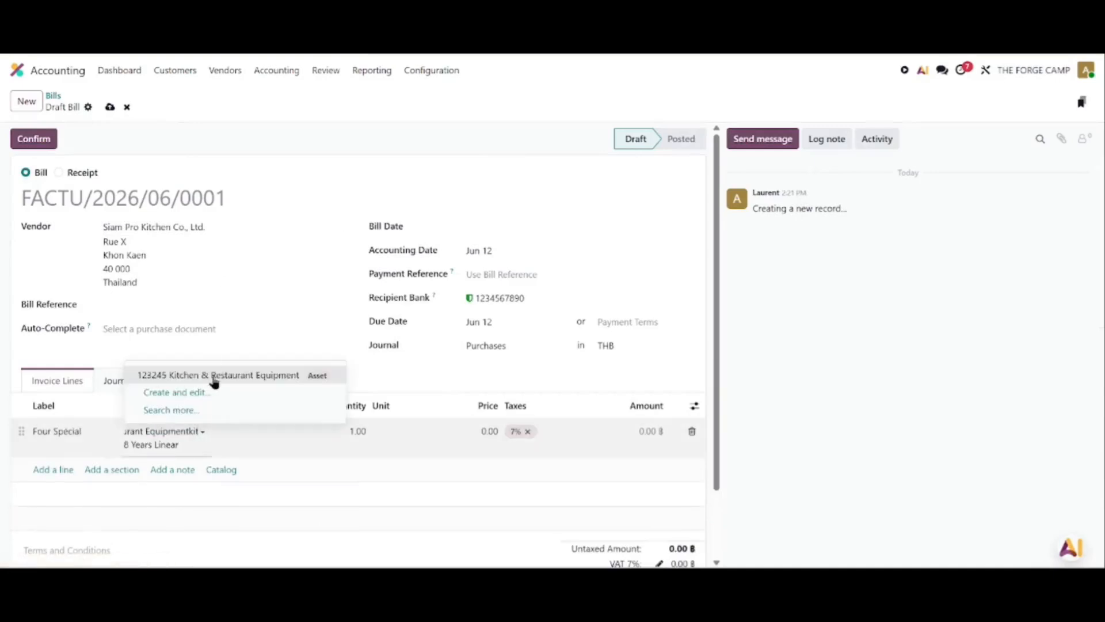
{"action": "left_click", "coordinate": [214, 380]}
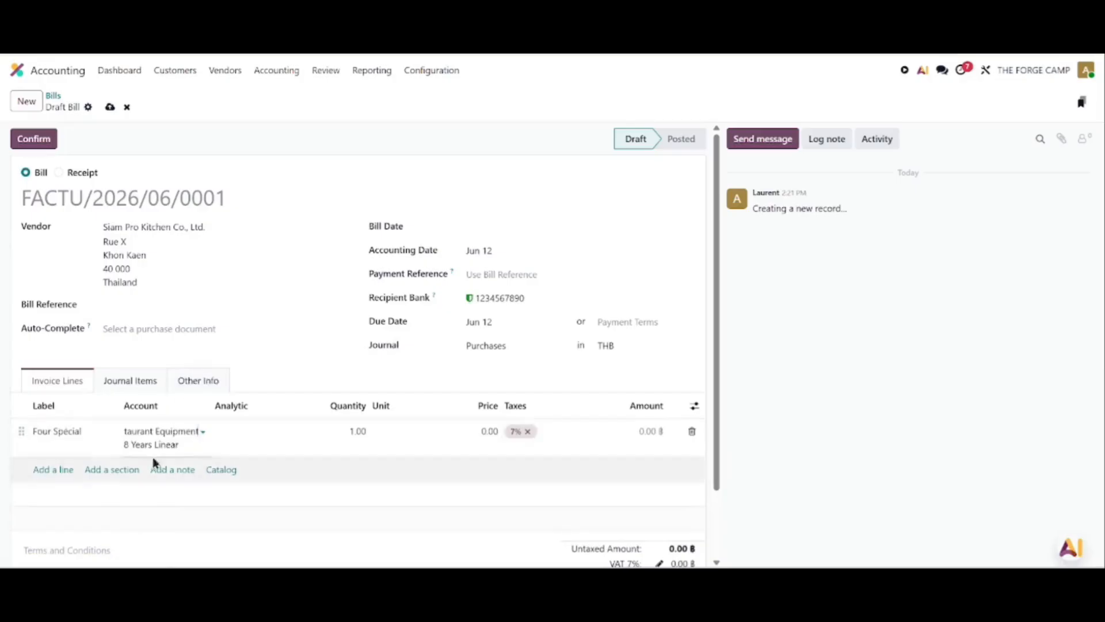
{"action": "left_click", "coordinate": [480, 431]}
{"action": "type", "text": "25000"}
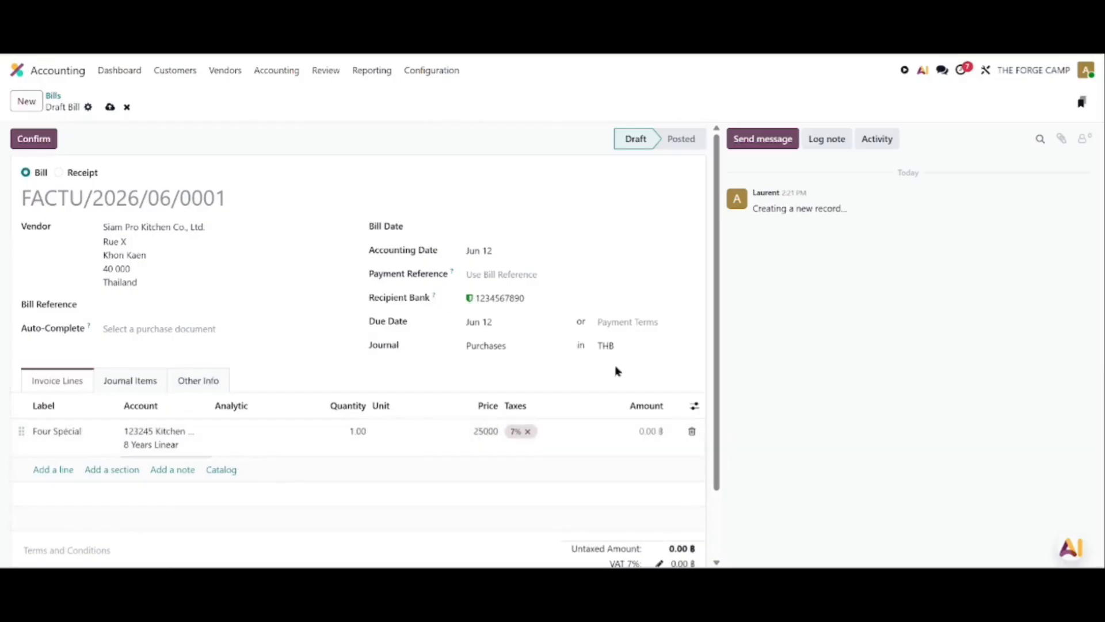
{"action": "left_click", "coordinate": [484, 180]}
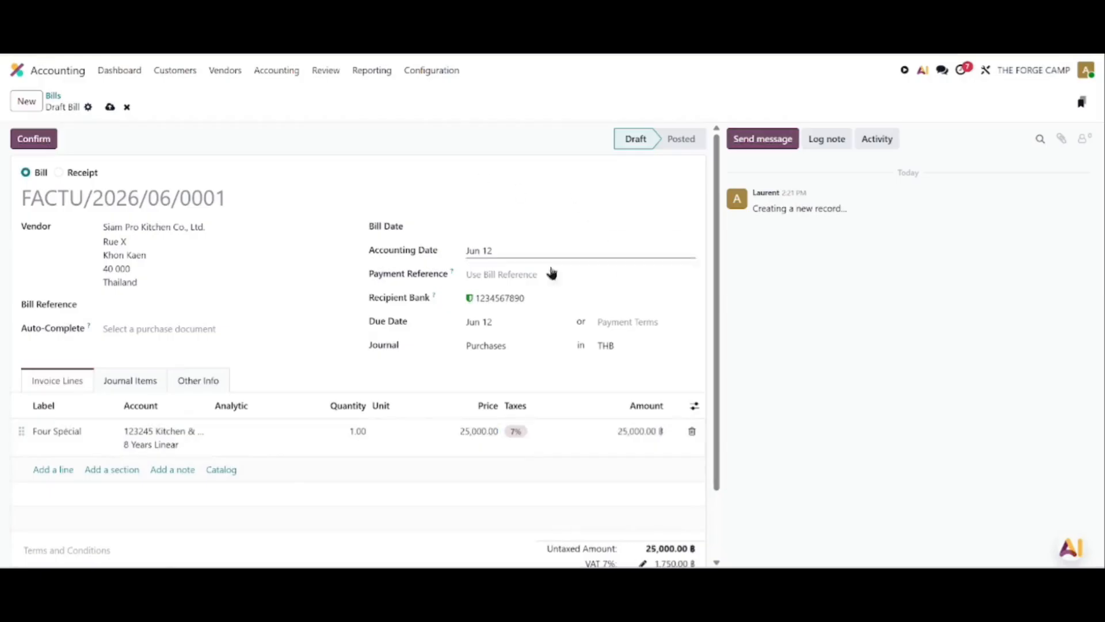
- Set the bill date to June 13, 2026 and confirm the bill
{"action": "scroll", "coordinate": [627, 443], "scroll_direction": "down", "scroll_amount": 1}
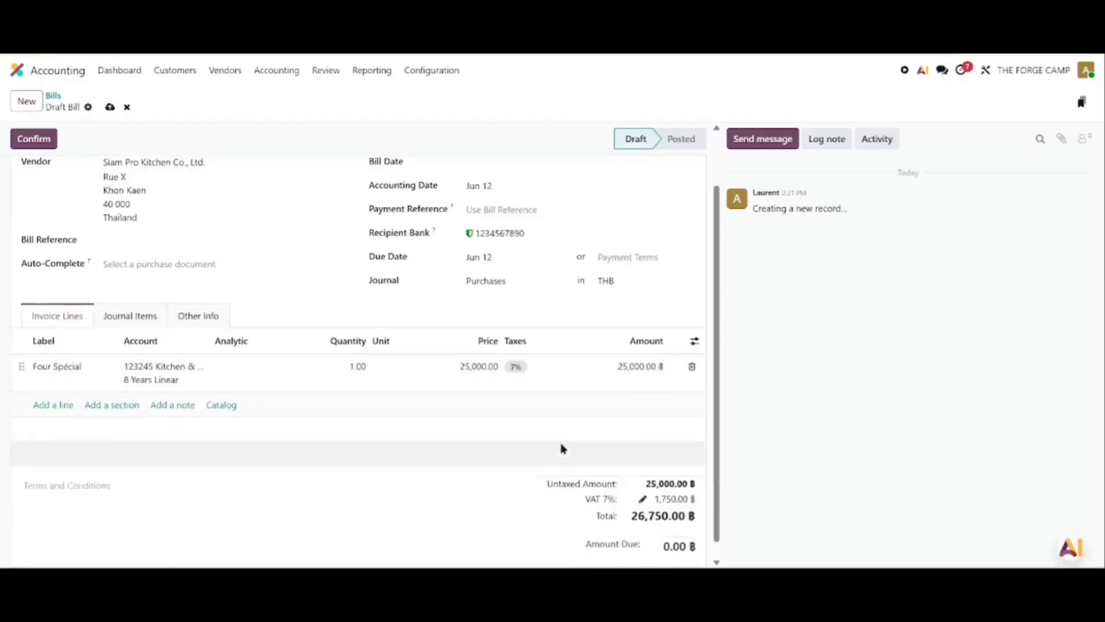
{"action": "scroll", "coordinate": [130, 184], "scroll_direction": "up", "scroll_amount": 1}
{"action": "left_click", "coordinate": [33, 138]}
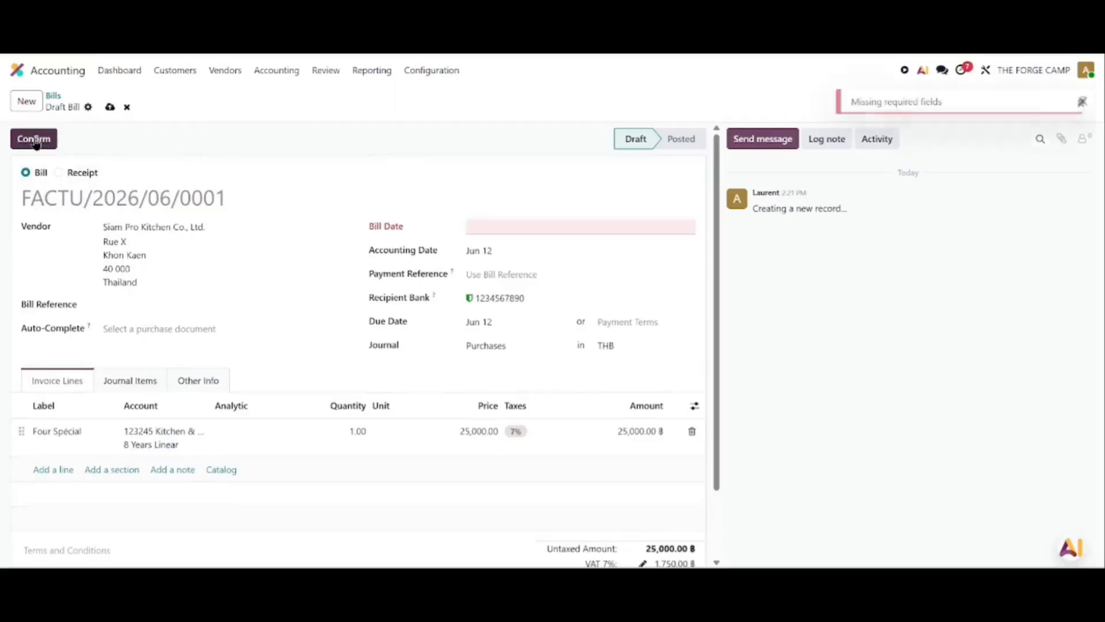
{"action": "left_click", "coordinate": [518, 227]}
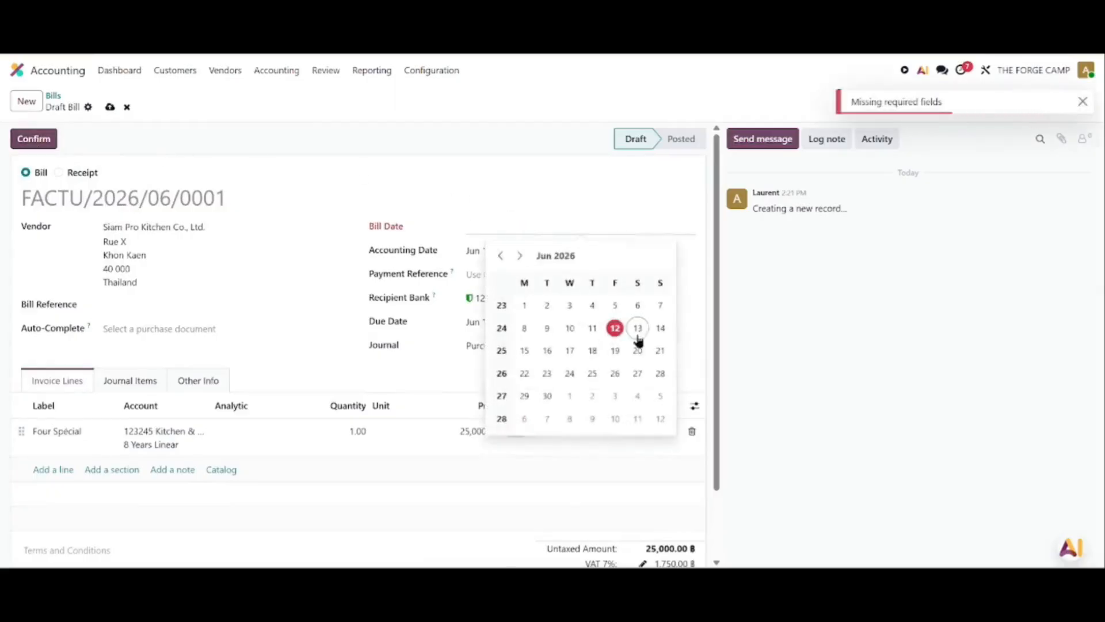
{"action": "left_click", "coordinate": [636, 326]}
{"action": "left_click", "coordinate": [39, 140]}
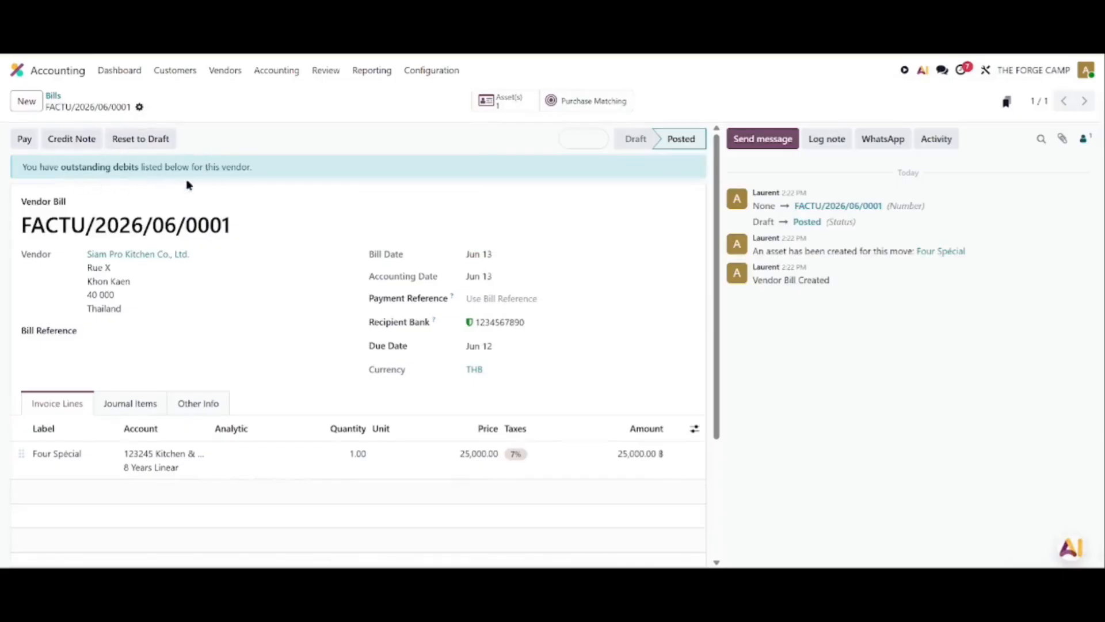
- Apply the vendor's outstanding credit note to the new oven bill
{"action": "scroll", "coordinate": [234, 190], "scroll_direction": "down", "scroll_amount": 3}
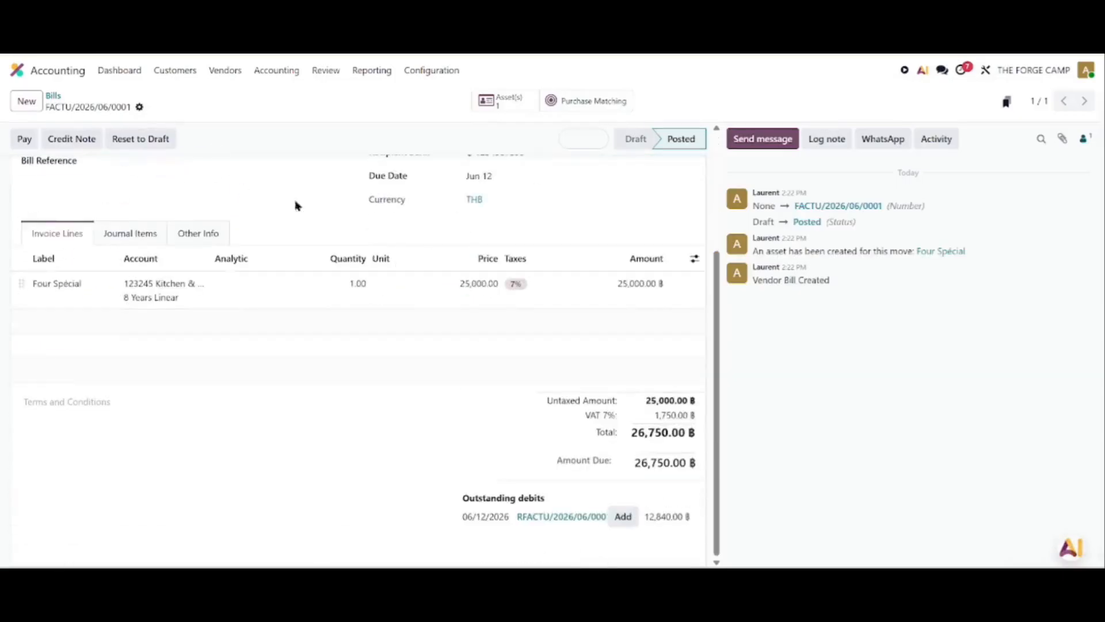
{"action": "left_click", "coordinate": [623, 518]}
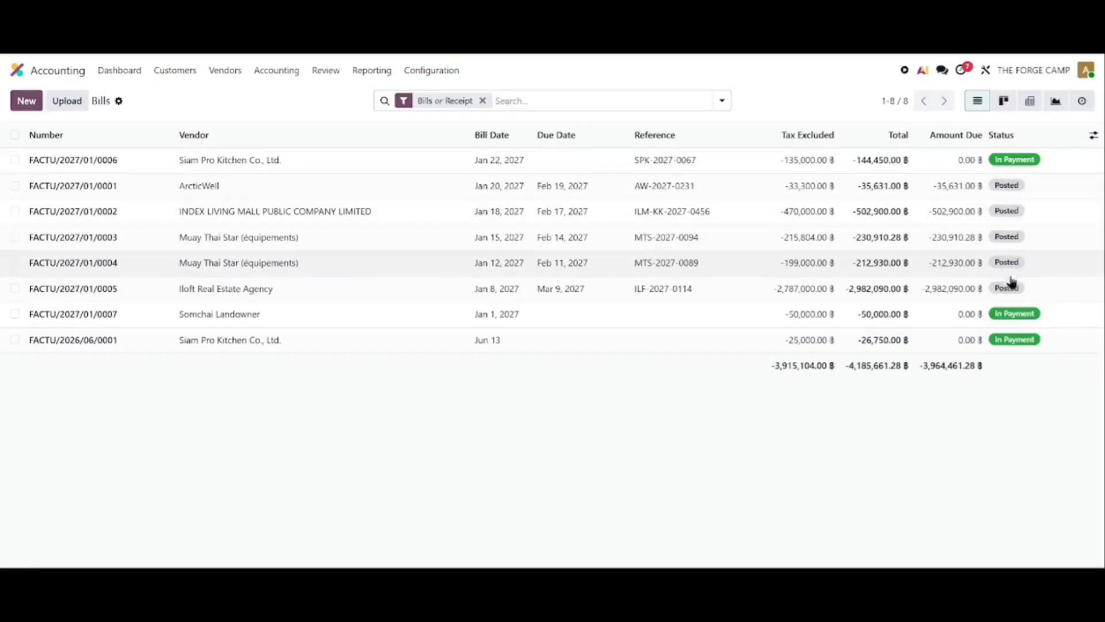
- Pay all five posted bills in the bills list together, grouping the payments by vendor
{"action": "left_click", "coordinate": [15, 288]}
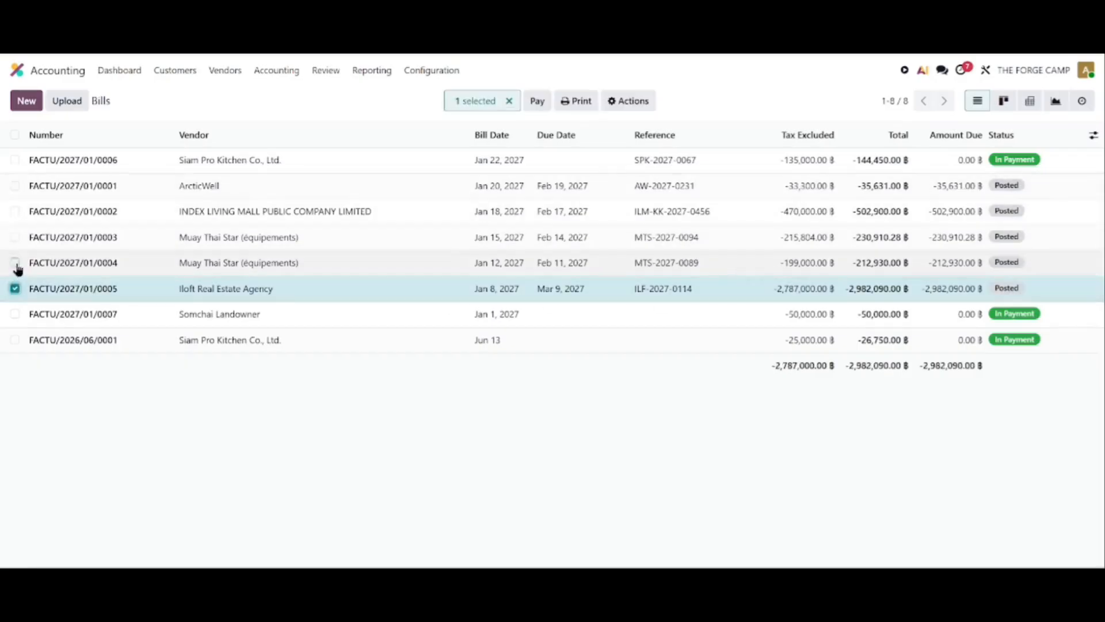
{"action": "left_click", "coordinate": [15, 264]}
{"action": "left_click", "coordinate": [14, 238]}
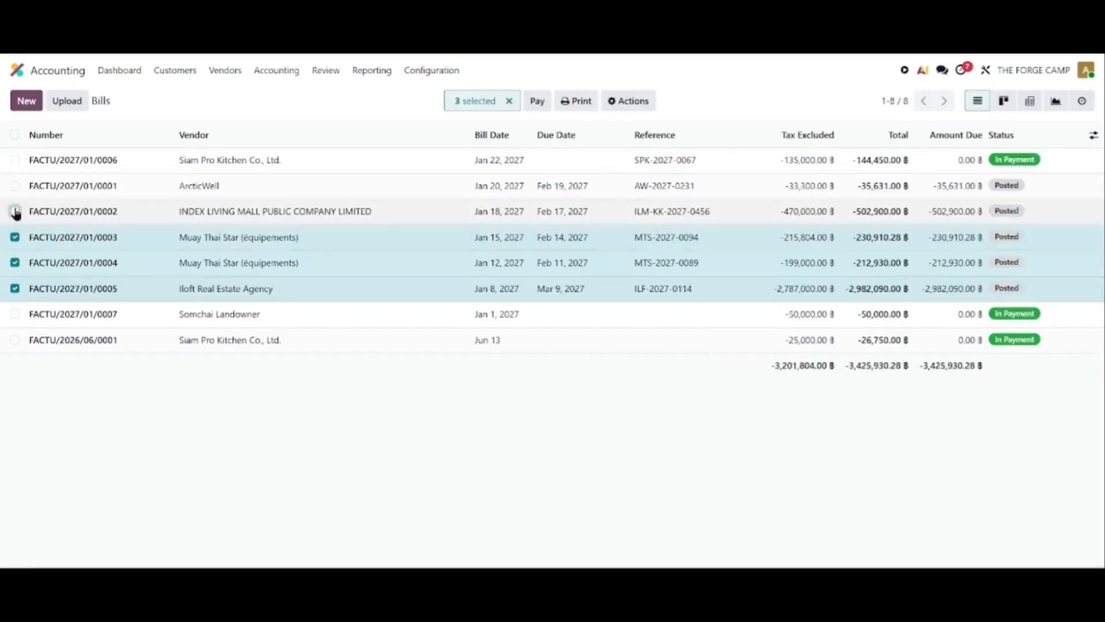
{"action": "left_click", "coordinate": [15, 212]}
{"action": "left_click", "coordinate": [15, 186]}
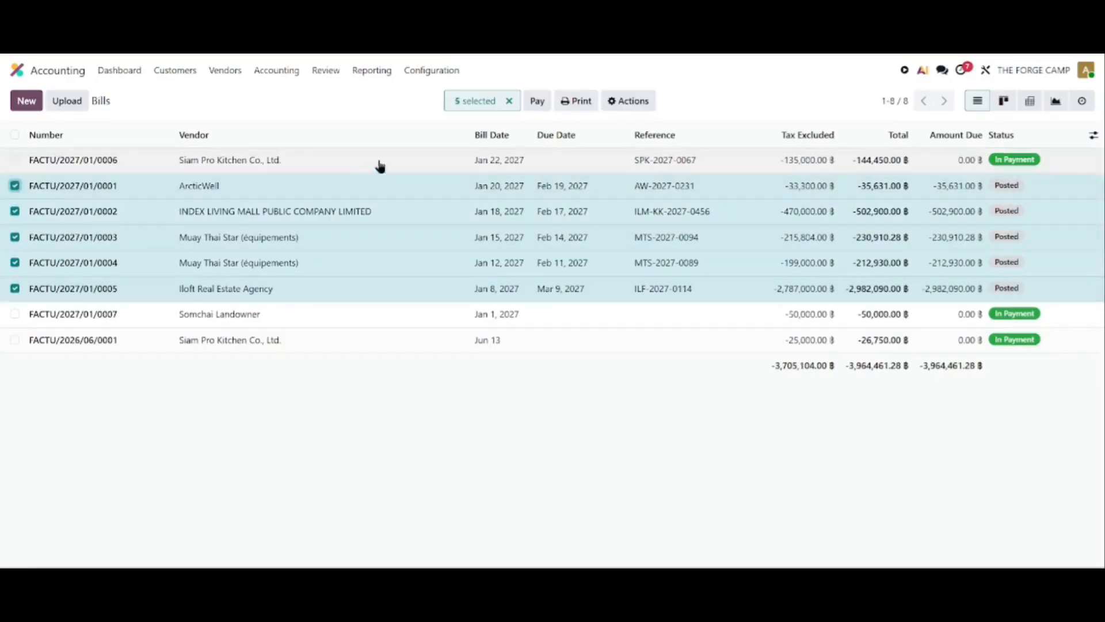
{"action": "left_click", "coordinate": [538, 101]}
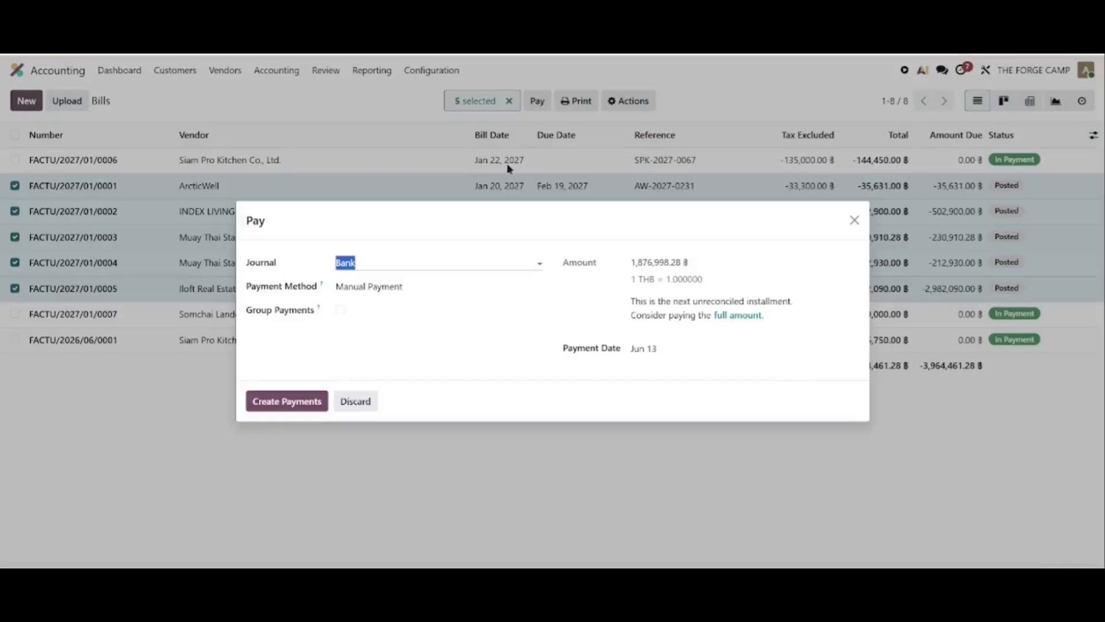
{"action": "left_click", "coordinate": [340, 309]}
{"action": "left_click", "coordinate": [300, 403]}
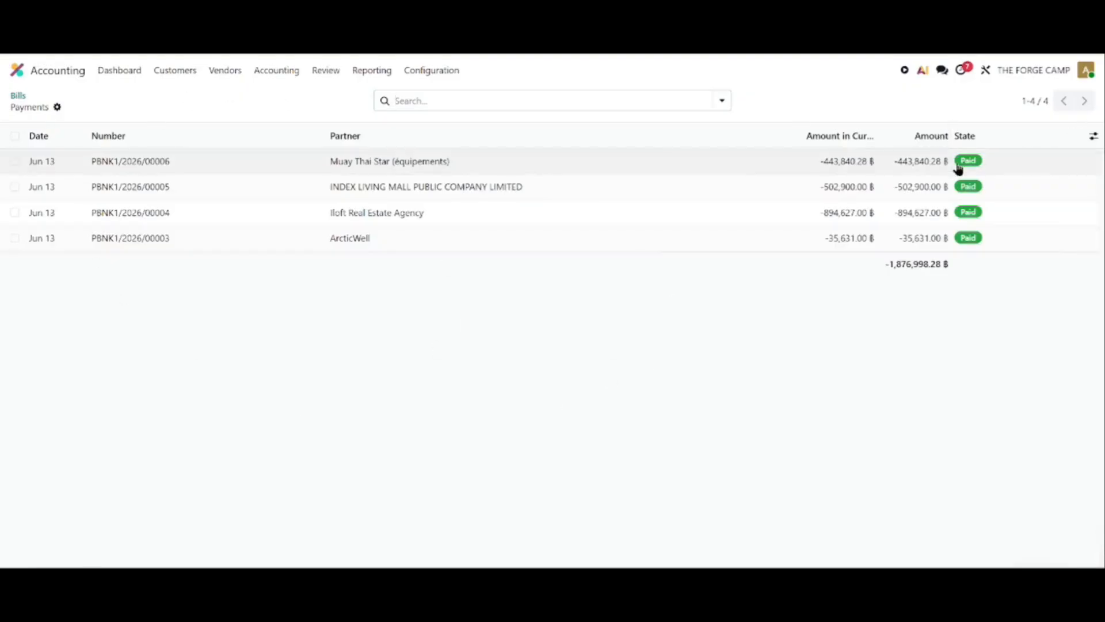
- Open the Iloft Real Estate Agency bill and examine its payment terms, the amount paid and the amount due
{"action": "left_click", "coordinate": [227, 75]}
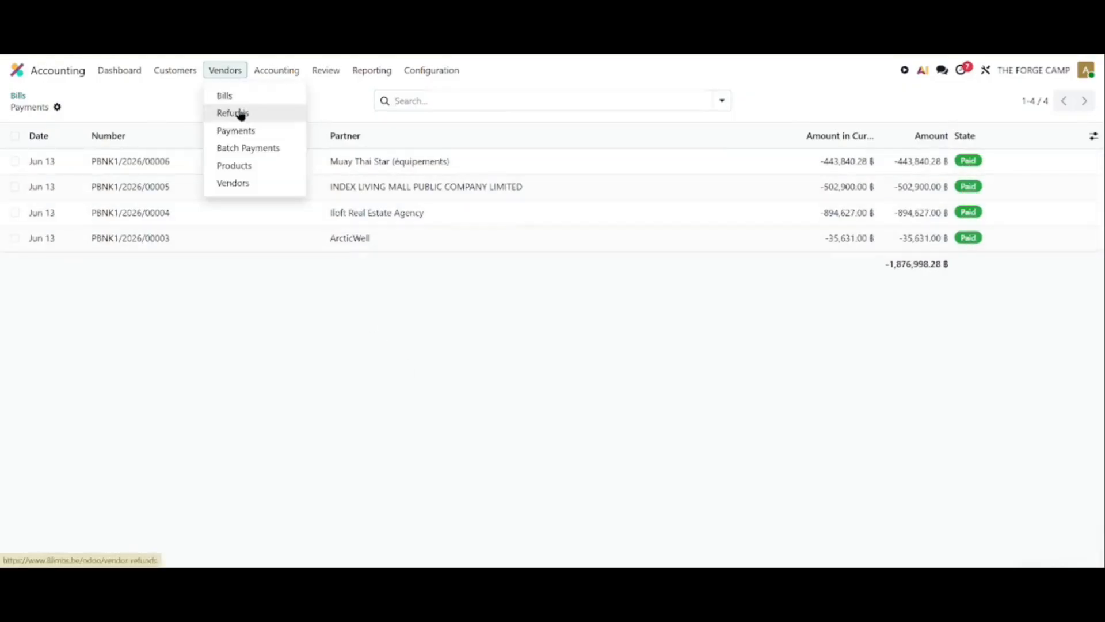
{"action": "left_click", "coordinate": [242, 98]}
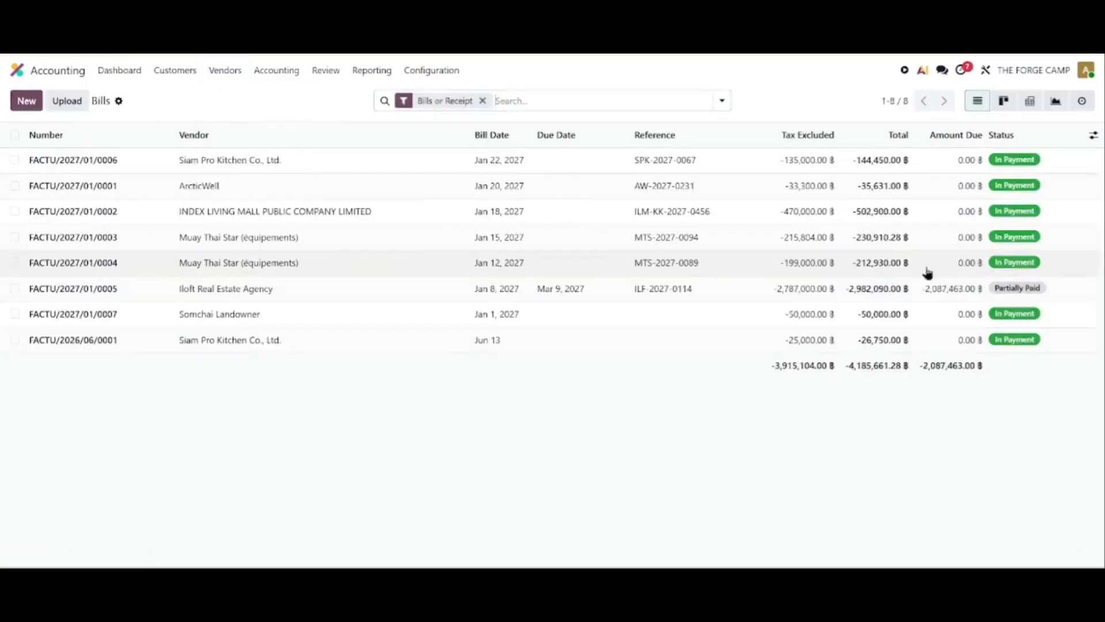
{"action": "left_click", "coordinate": [240, 291]}
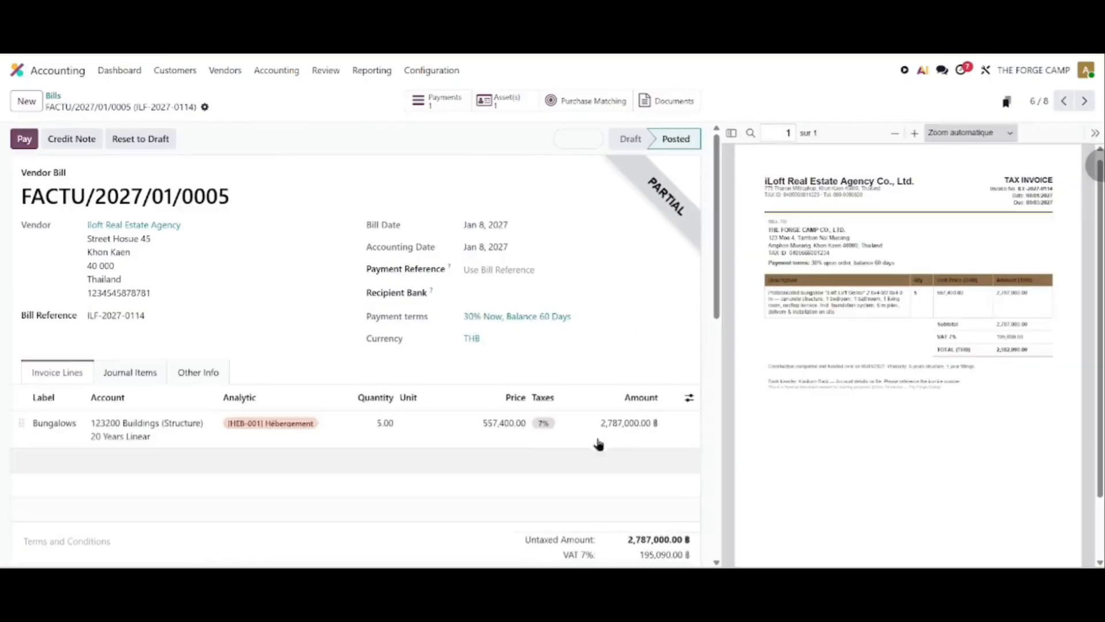
{"action": "left_click_drag", "start_coordinate": [362, 317], "coordinate": [587, 330]}
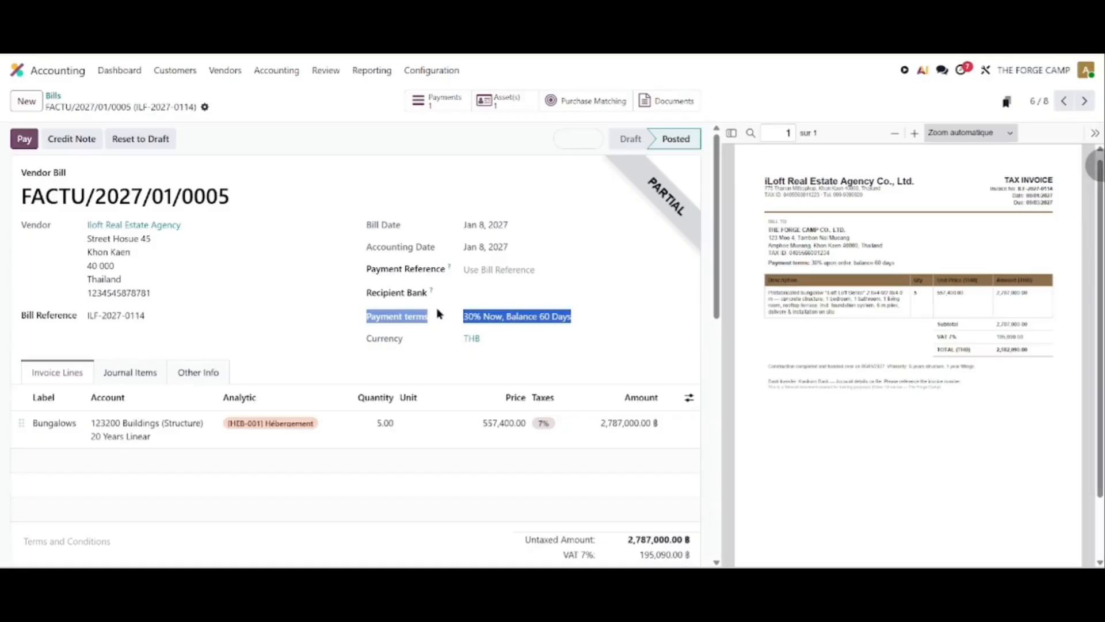
{"action": "scroll", "coordinate": [528, 386], "scroll_direction": "down", "scroll_amount": 3}
{"action": "left_click_drag", "start_coordinate": [523, 418], "coordinate": [702, 415]}
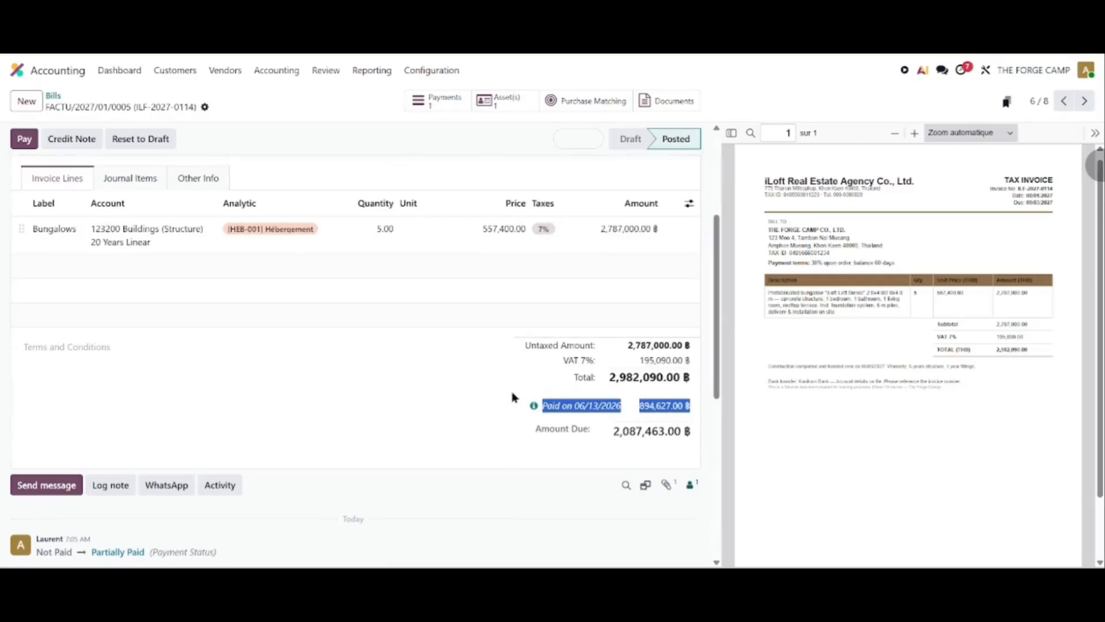
{"action": "scroll", "coordinate": [514, 397], "scroll_direction": "up", "scroll_amount": 4}
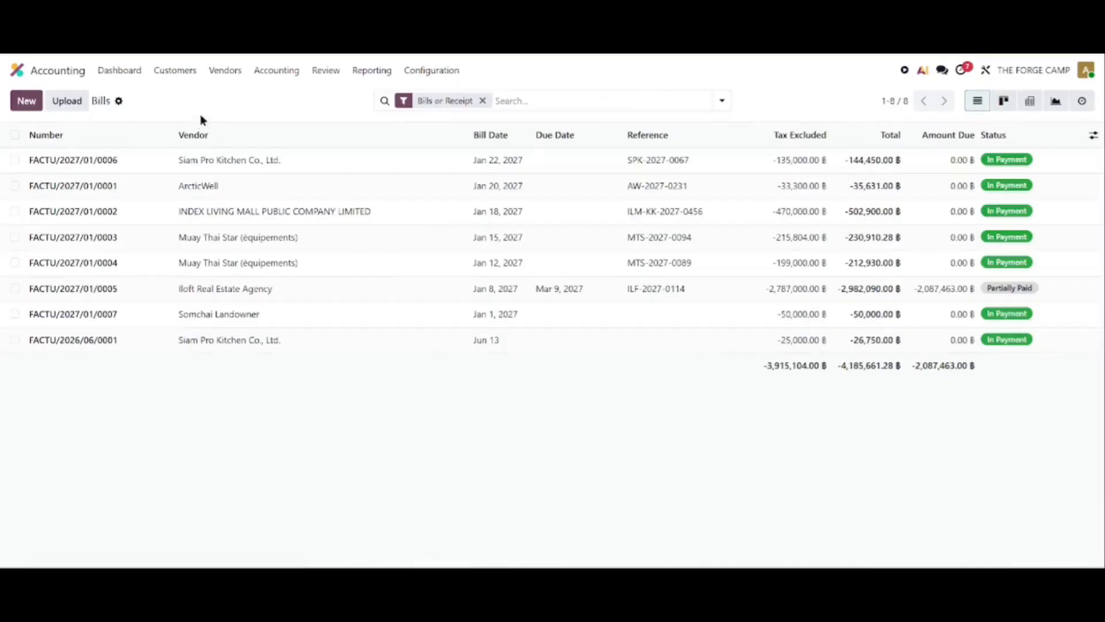
- Create a vendor batch payment referenced "Paiement des fournisseurs lancement du camp" containing every listed payment except the land rent one
{"action": "left_click", "coordinate": [223, 72]}
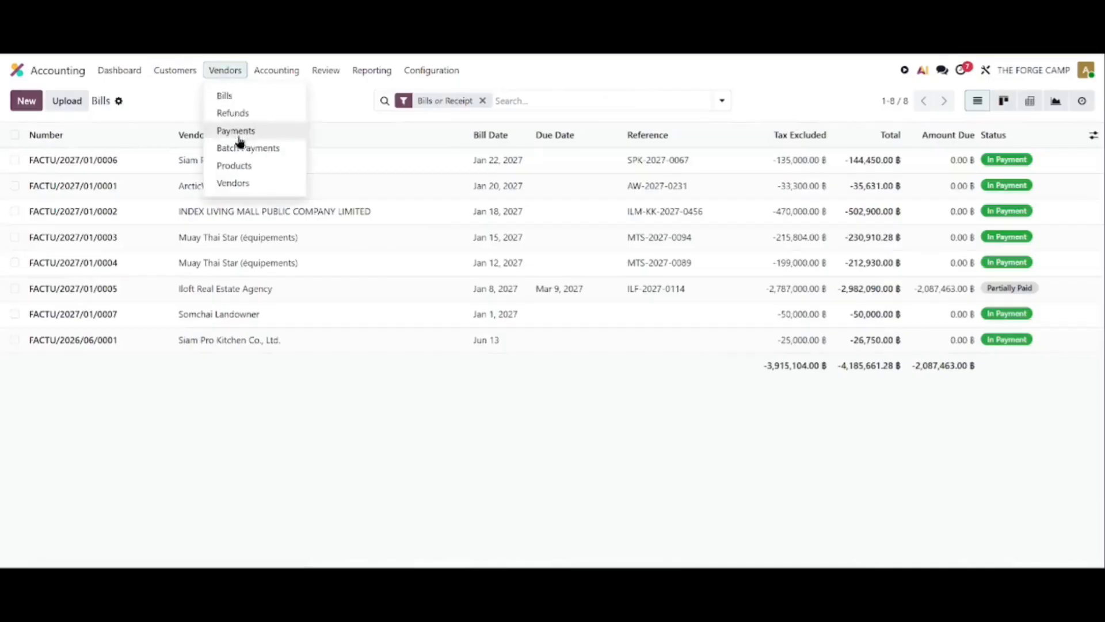
{"action": "left_click", "coordinate": [247, 148]}
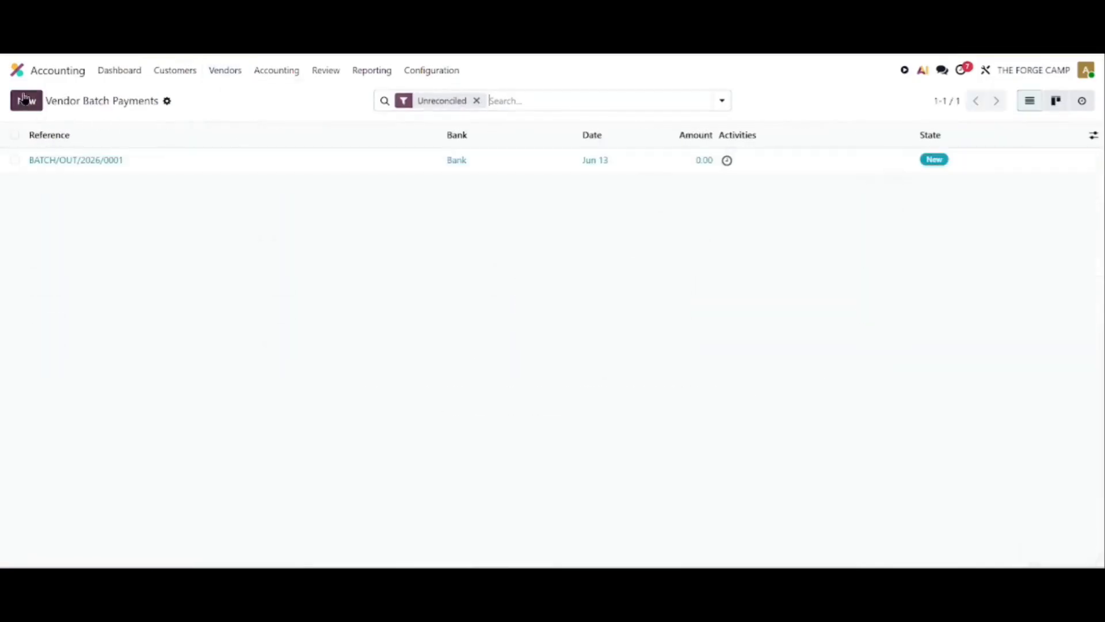
{"action": "left_click", "coordinate": [26, 100]}
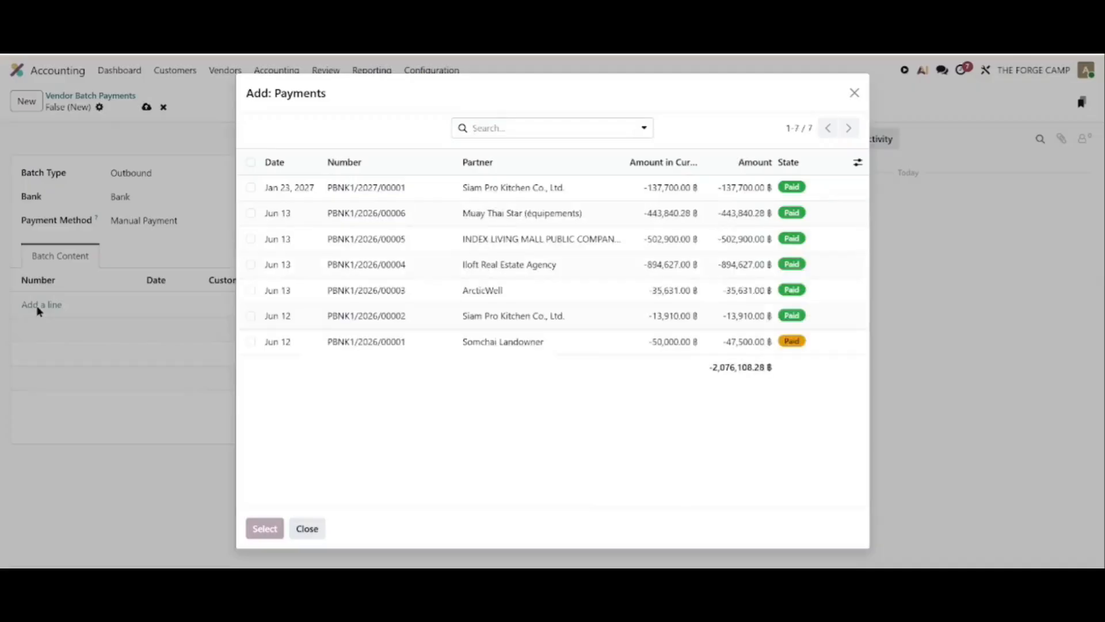
{"action": "left_click", "coordinate": [251, 187]}
{"action": "left_click", "coordinate": [251, 213]}
{"action": "left_click", "coordinate": [251, 239]}
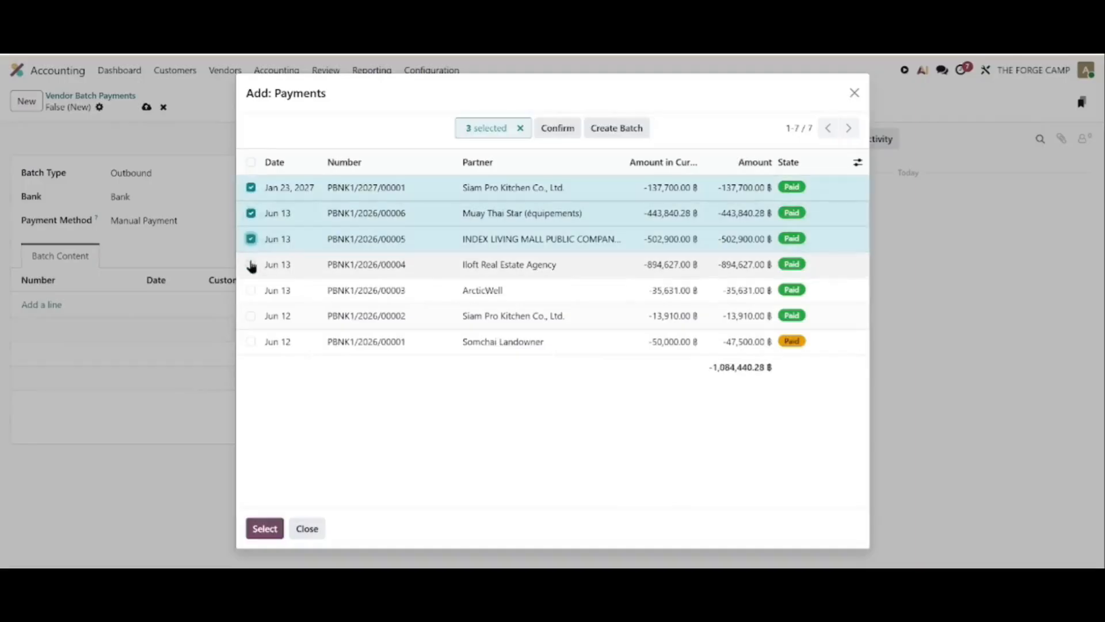
{"action": "left_click", "coordinate": [251, 264]}
{"action": "left_click", "coordinate": [251, 290]}
{"action": "left_click", "coordinate": [251, 316]}
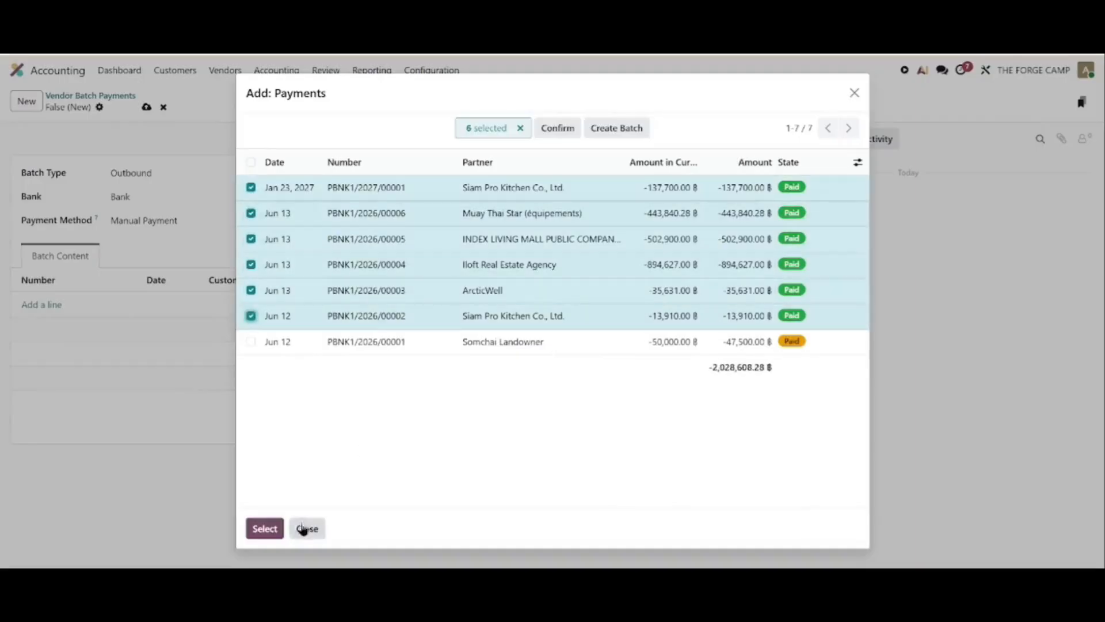
{"action": "left_click", "coordinate": [264, 526]}
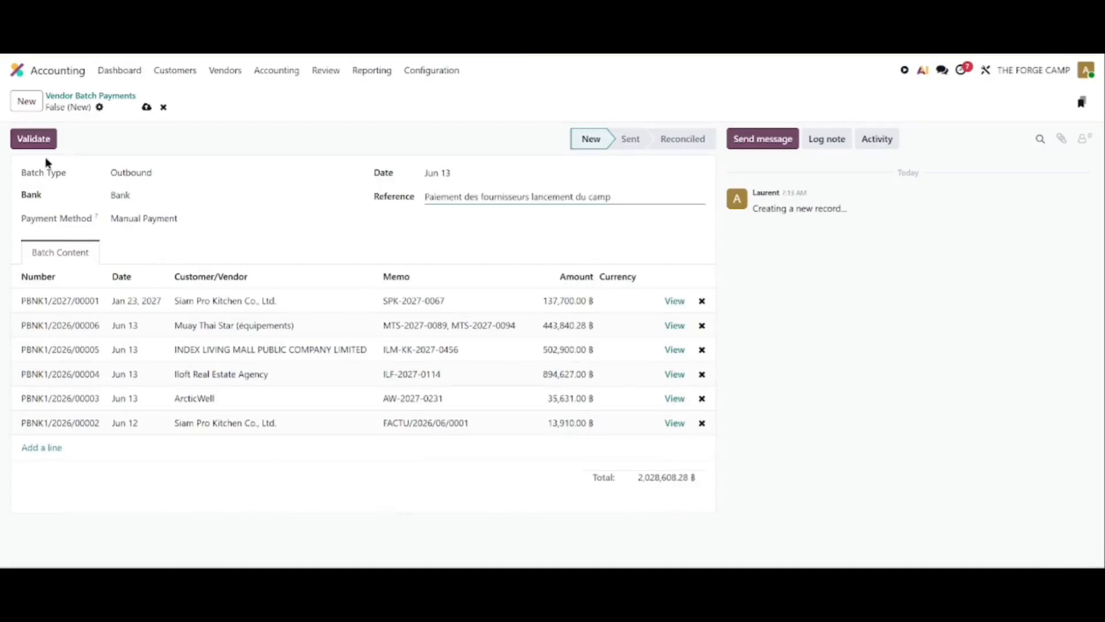
- Validate the vendor batch payment and print it
{"action": "left_click", "coordinate": [39, 143]}
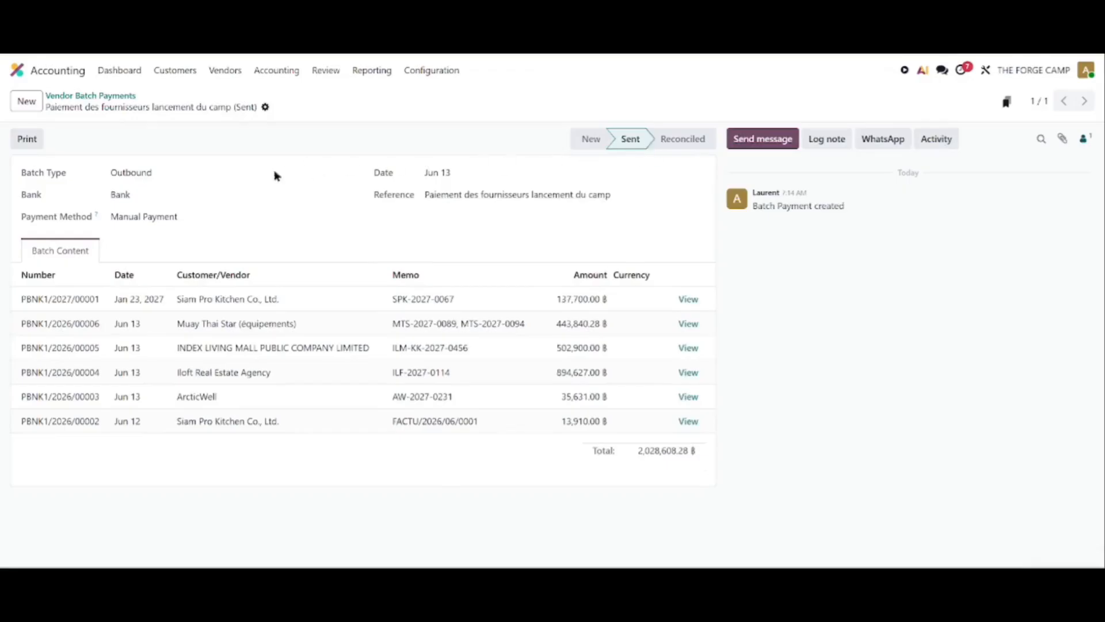
{"action": "left_click", "coordinate": [32, 141]}
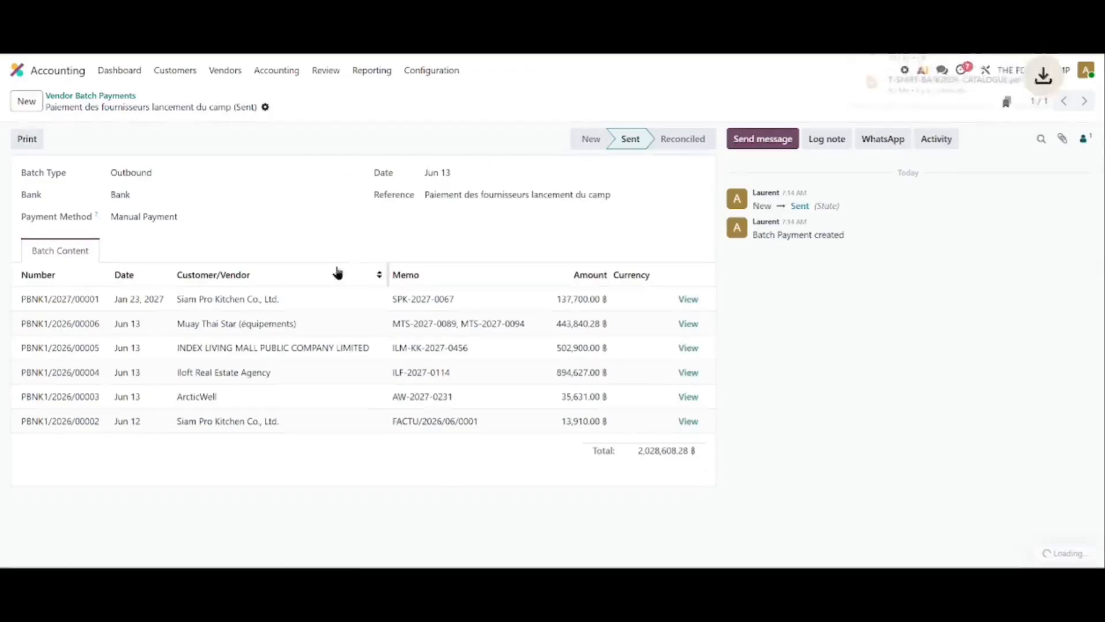
- Open the downloaded Print Batch Payment.pdf and review the printed batch payment
{"action": "left_click", "coordinate": [962, 54]}
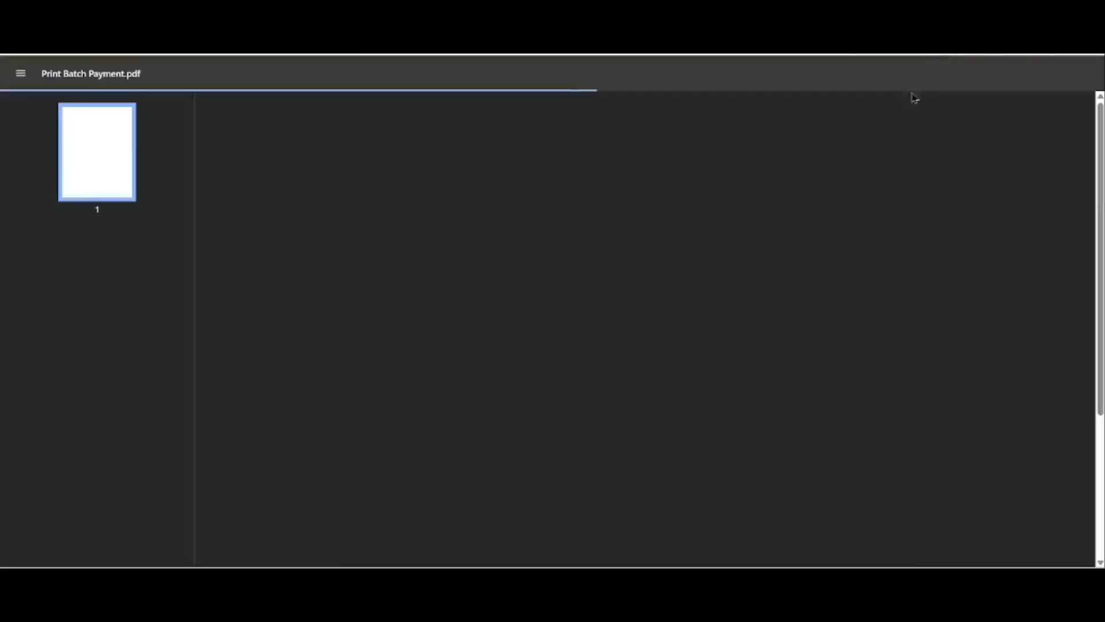
{"action": "scroll", "coordinate": [532, 236], "scroll_direction": "down", "scroll_amount": 4}
{"action": "scroll", "coordinate": [530, 246], "scroll_direction": "up", "scroll_amount": 4}
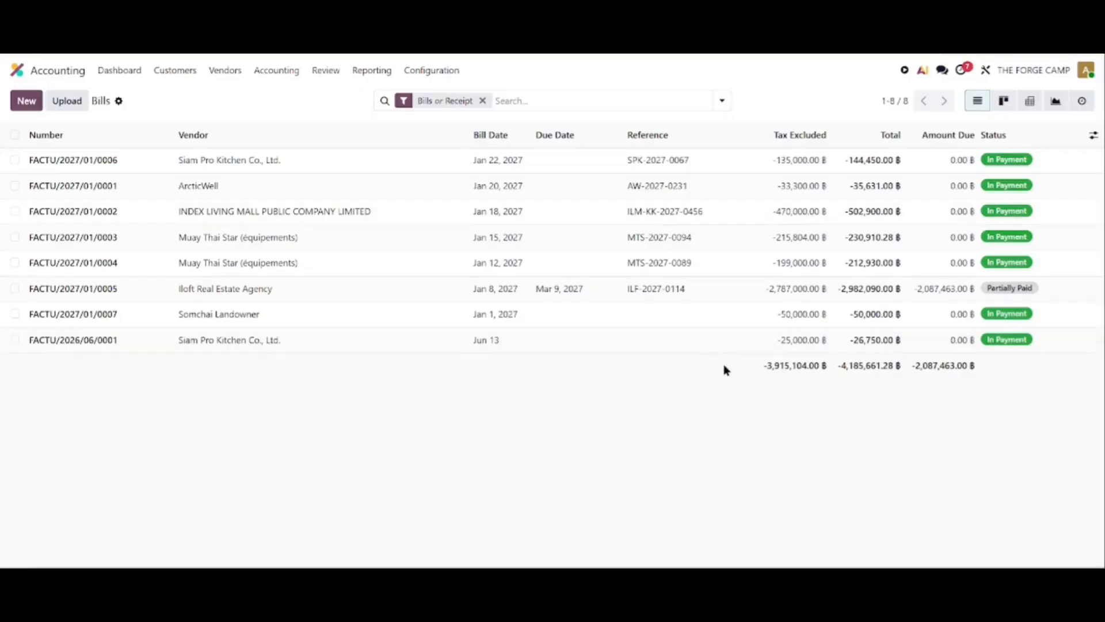
- Return to the vendor bills list and examine its tax-excluded, total and amount-due sums
{"action": "left_click_drag", "start_coordinate": [738, 365], "coordinate": [988, 374]}
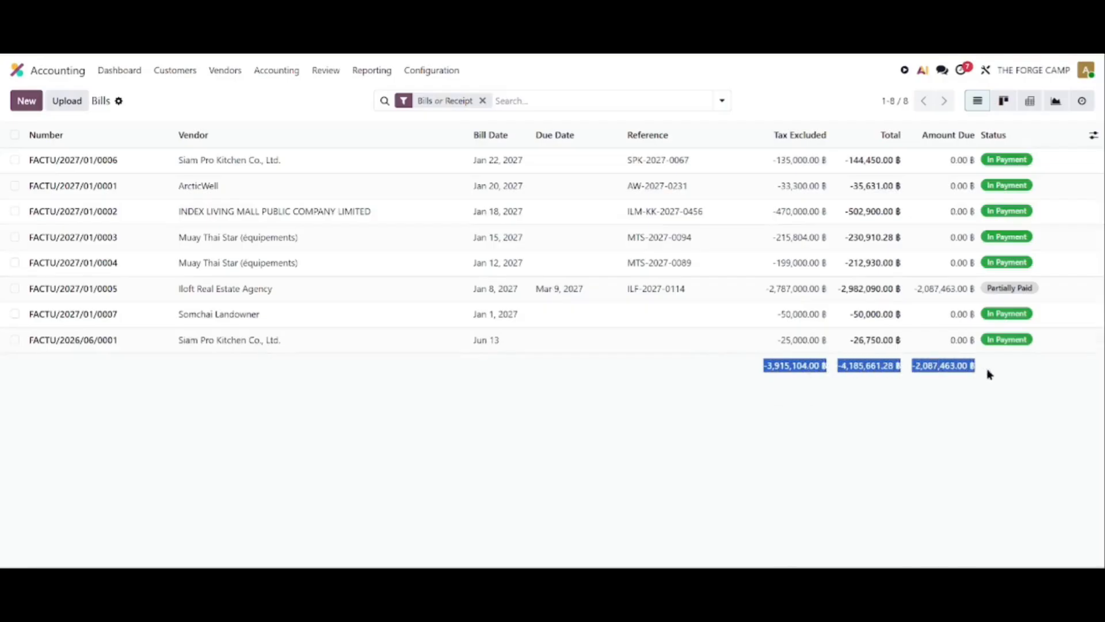
{"action": "left_click", "coordinate": [589, 389]}
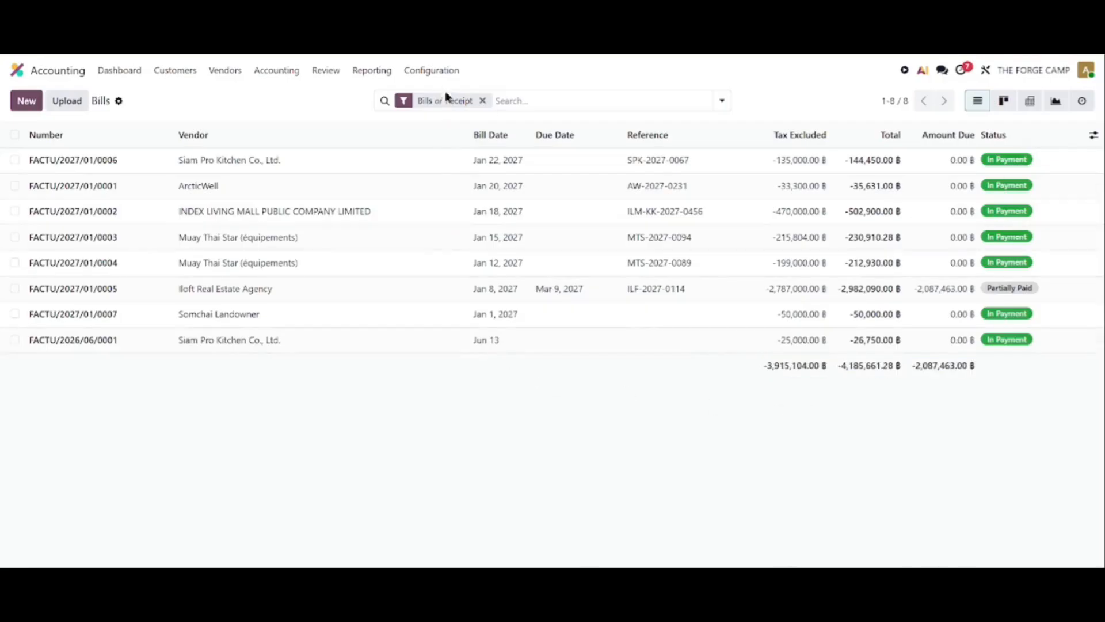
- Open the balance sheet as of 01/31/2027 and examine the bank and cash, bank suspense, input VAT and fixed asset balances
{"action": "left_click", "coordinate": [448, 73]}
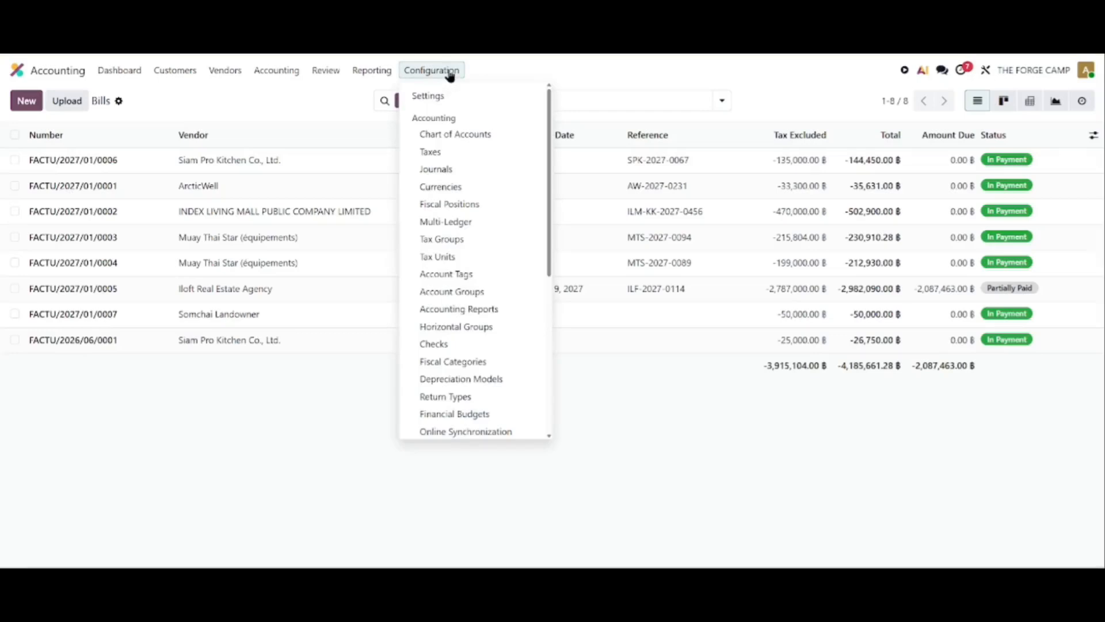
{"action": "mouse_move", "coordinate": [370, 74]}
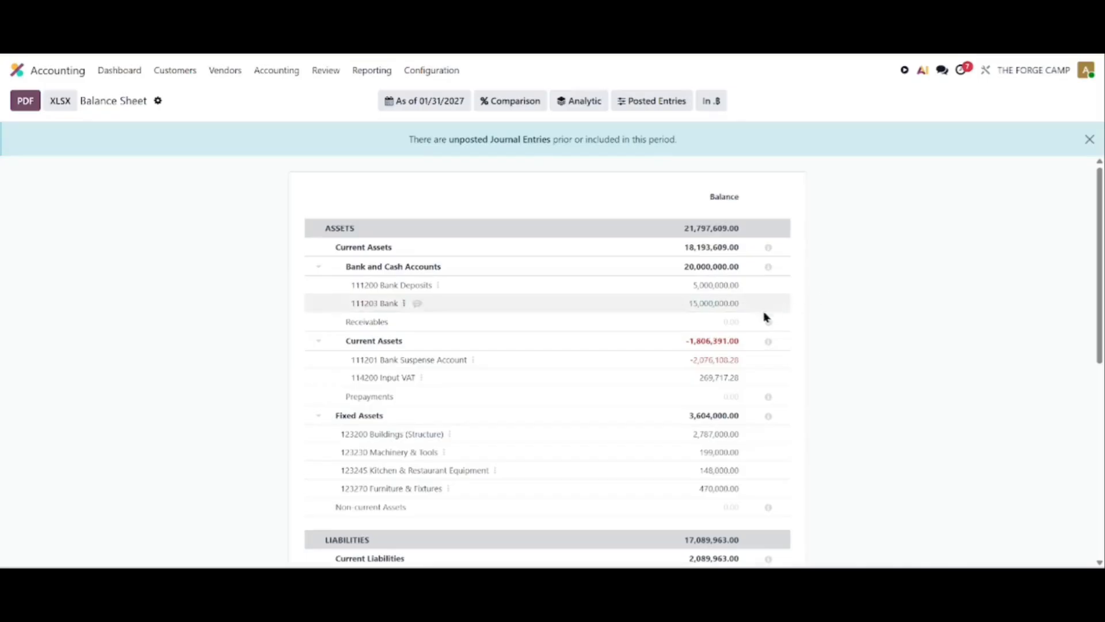
{"action": "left_click_drag", "start_coordinate": [684, 267], "coordinate": [747, 269]}
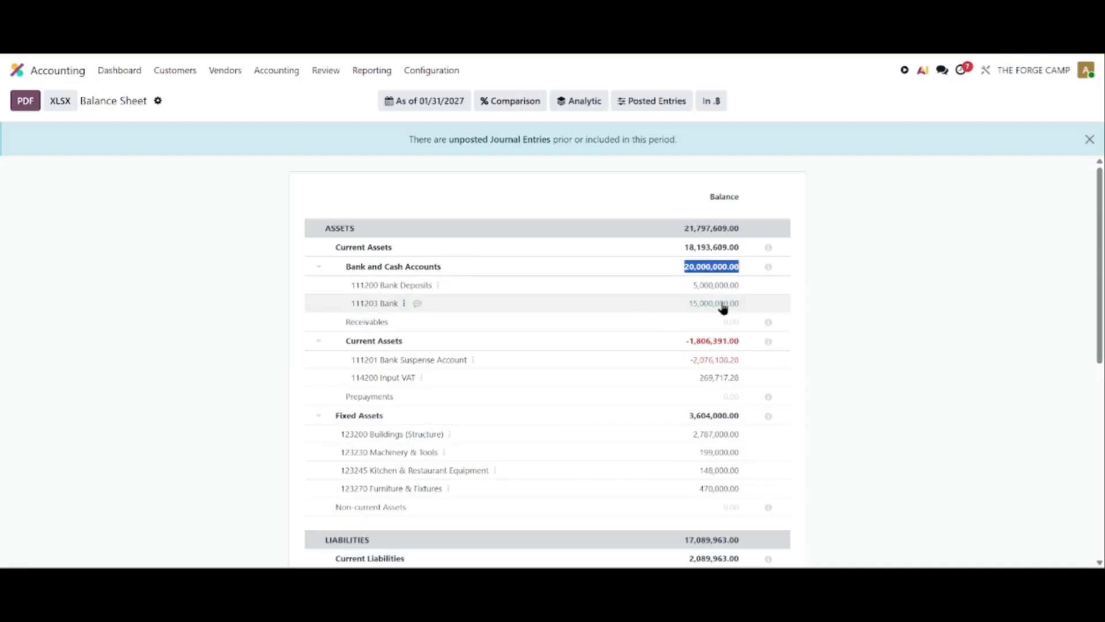
{"action": "scroll", "coordinate": [908, 311], "scroll_direction": "down", "scroll_amount": 1}
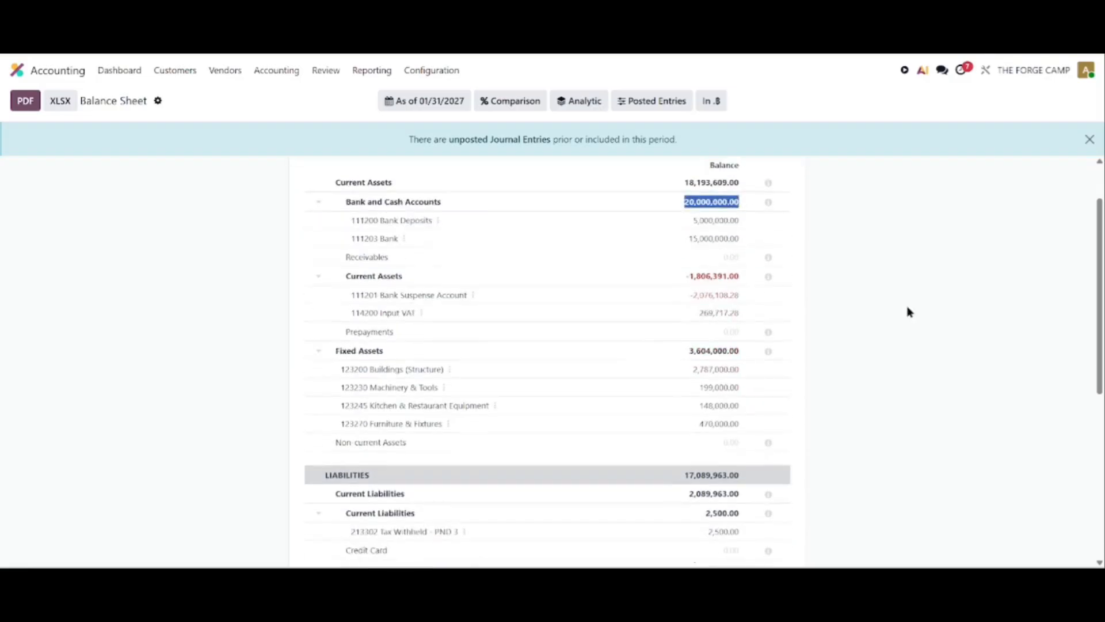
{"action": "left_click_drag", "start_coordinate": [666, 299], "coordinate": [751, 300]}
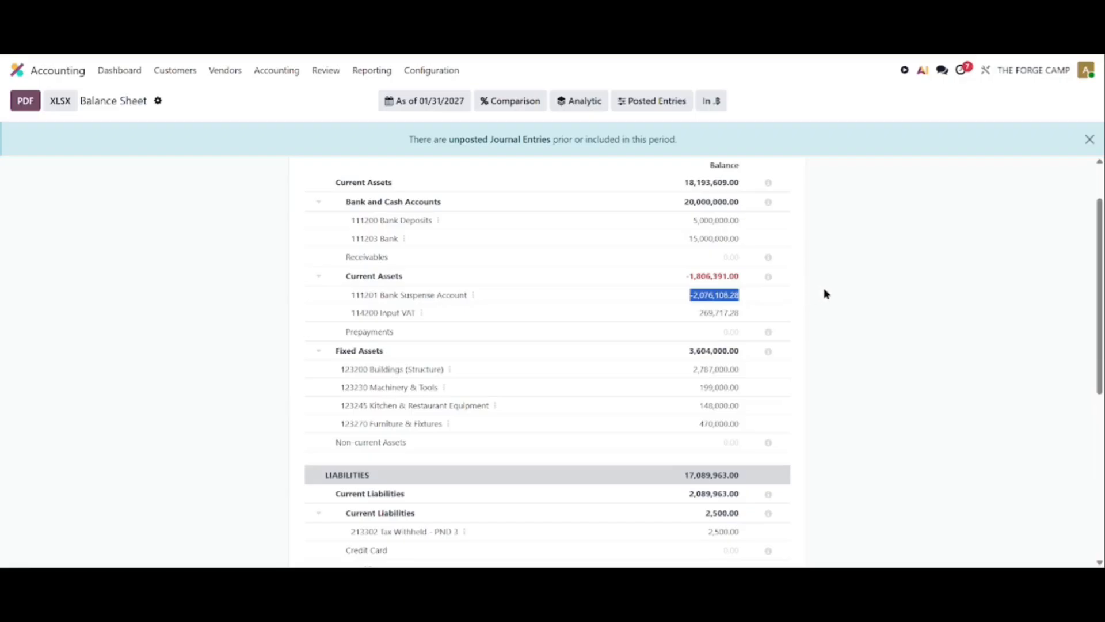
{"action": "left_click", "coordinate": [662, 311]}
{"action": "left_click_drag", "start_coordinate": [662, 311], "coordinate": [746, 313]}
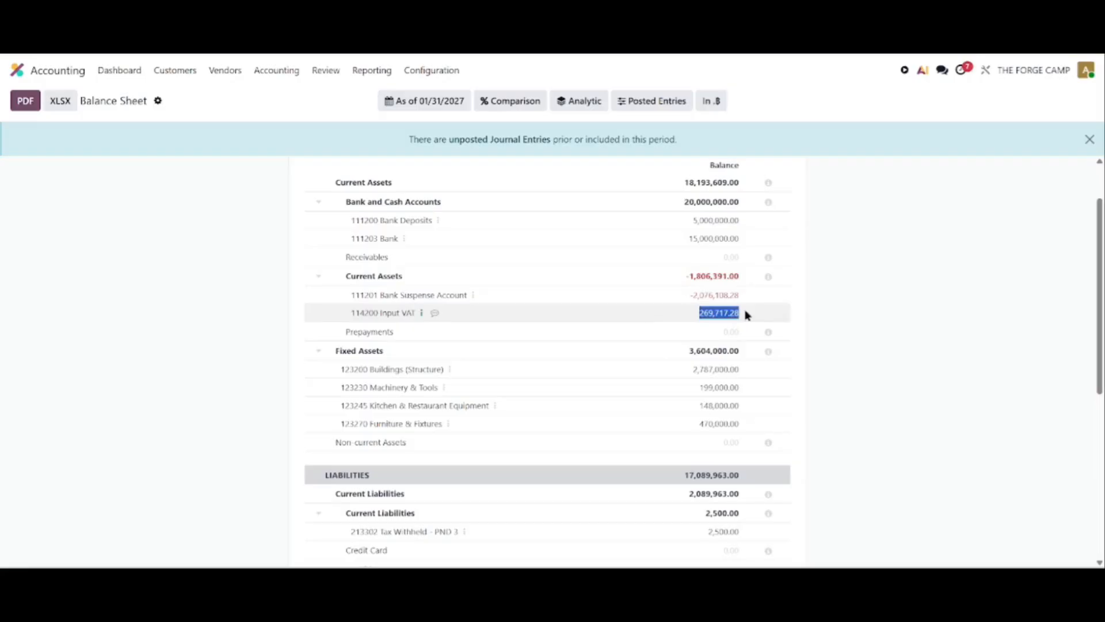
{"action": "scroll", "coordinate": [746, 313], "scroll_direction": "down", "scroll_amount": 1}
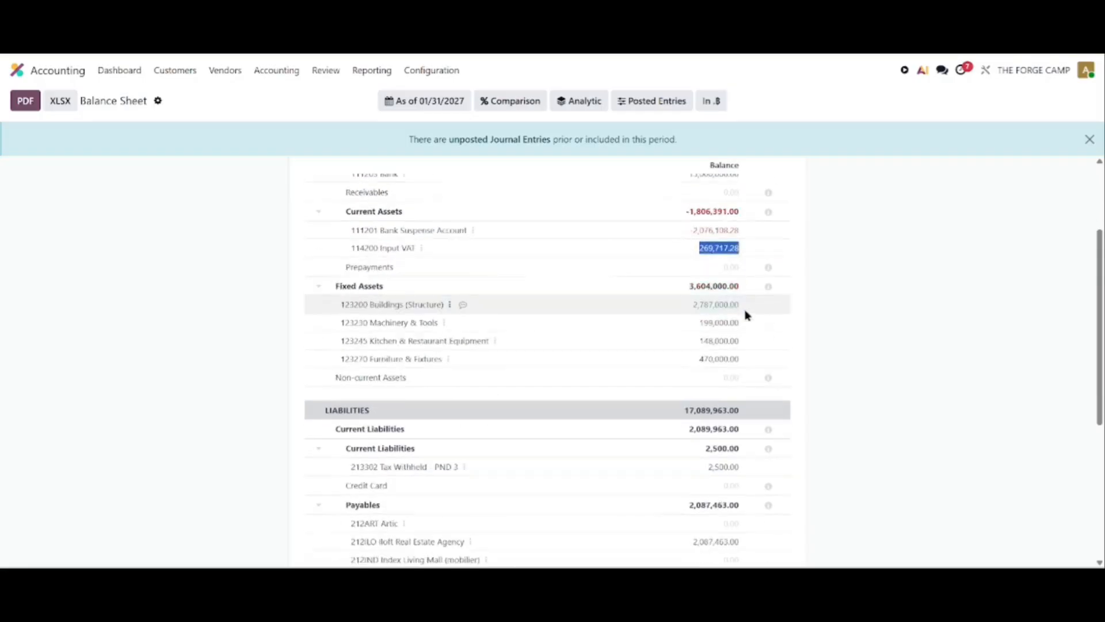
{"action": "left_click_drag", "start_coordinate": [329, 288], "coordinate": [742, 291]}
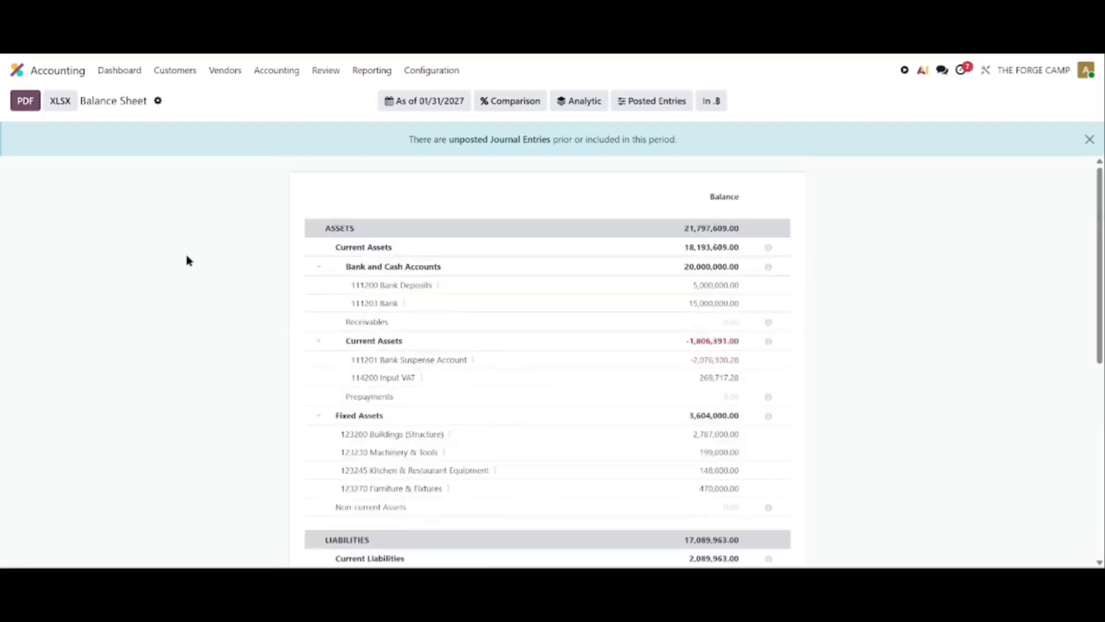
- Examine the balance sheet's liabilities: the PND 3 tax withheld, the Iloft Real Estate Agency payable and the long-term loans
{"action": "scroll", "coordinate": [186, 260], "scroll_direction": "down", "scroll_amount": 5}
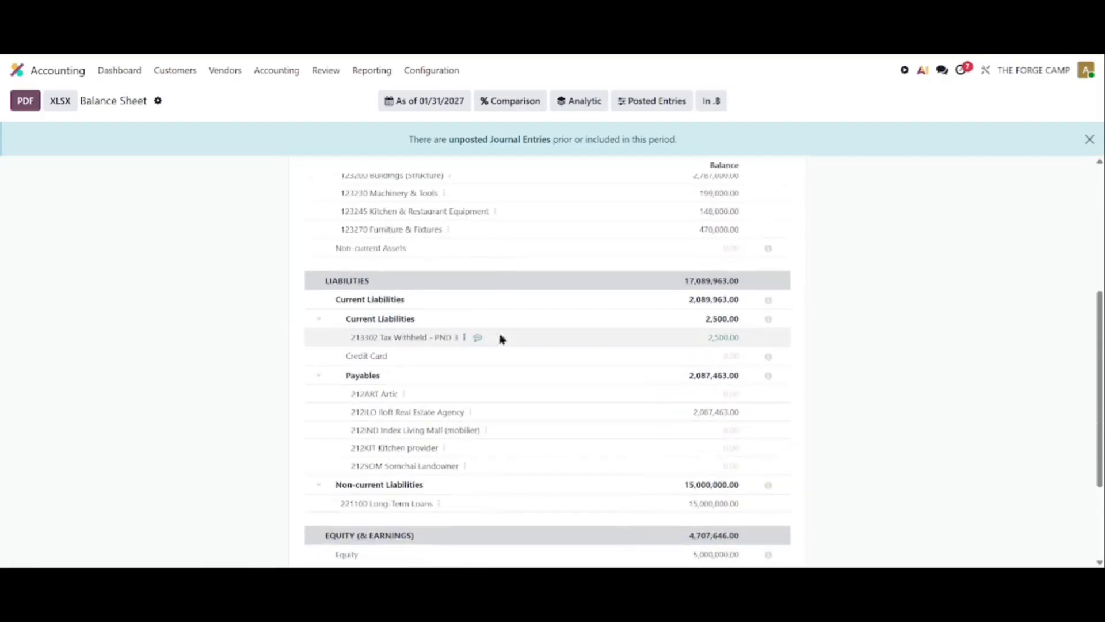
{"action": "left_click_drag", "start_coordinate": [343, 338], "coordinate": [755, 342]}
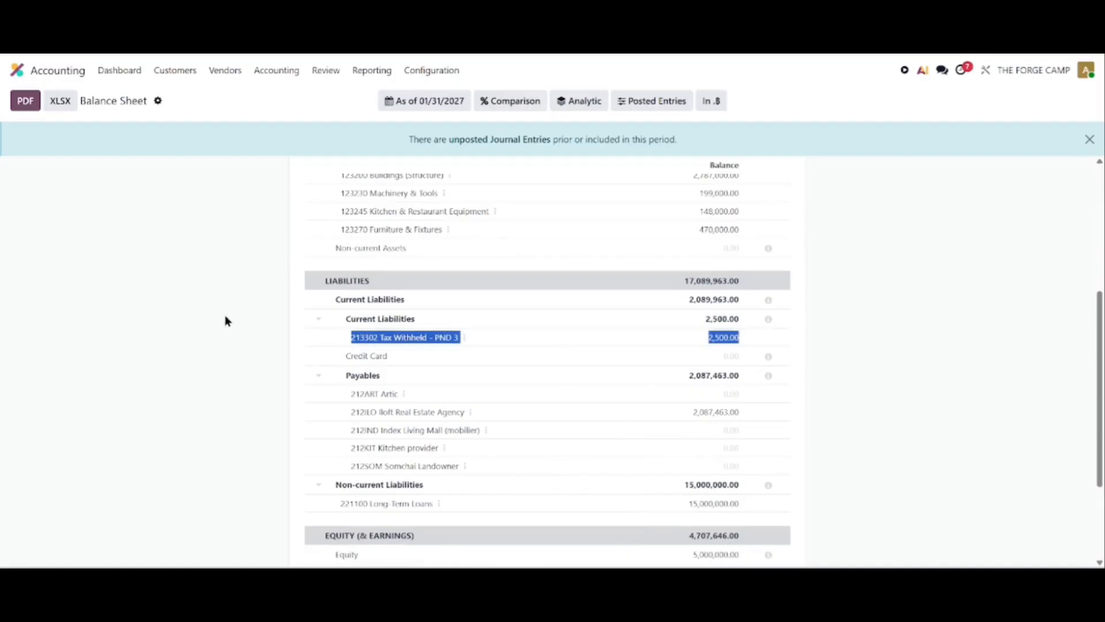
{"action": "scroll", "coordinate": [225, 321], "scroll_direction": "down", "scroll_amount": 1}
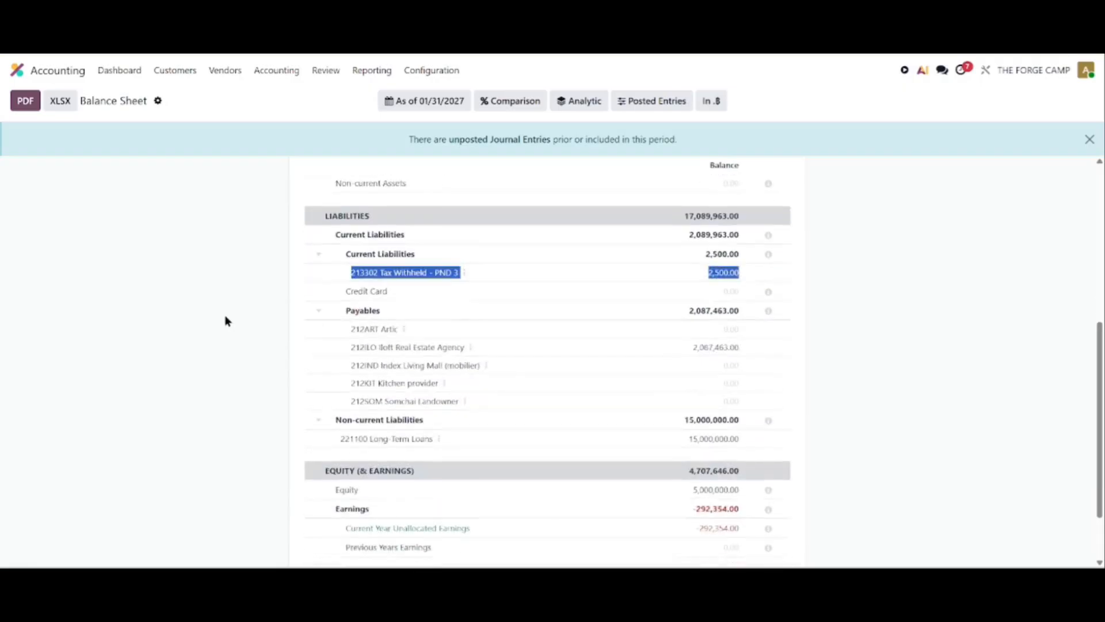
{"action": "left_click", "coordinate": [300, 353]}
{"action": "left_click_drag", "start_coordinate": [300, 352], "coordinate": [749, 356]}
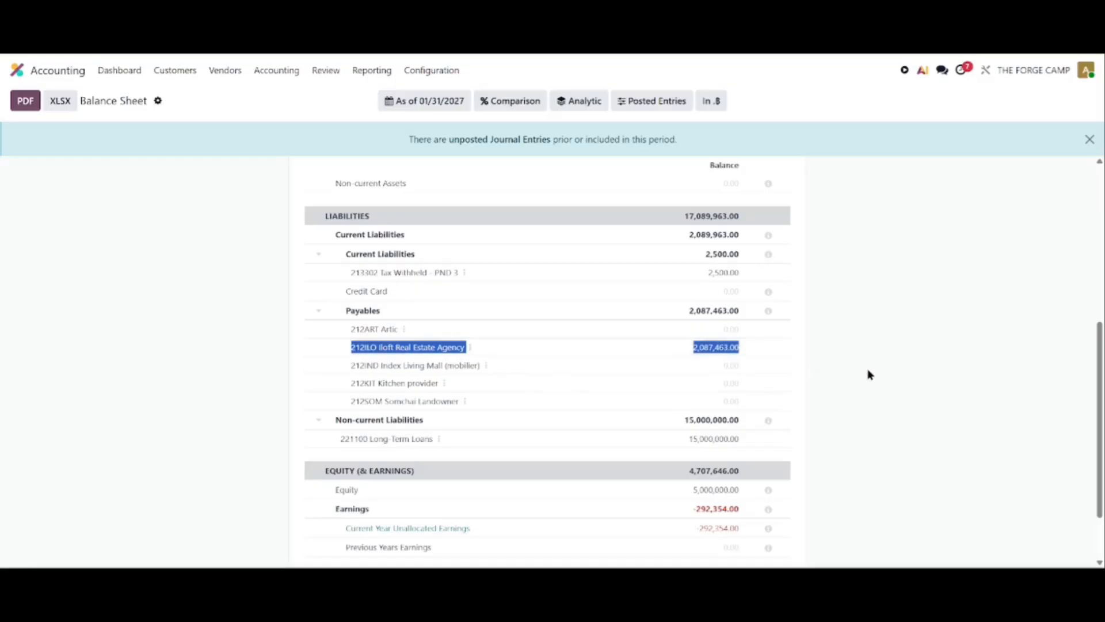
{"action": "scroll", "coordinate": [869, 375], "scroll_direction": "down", "scroll_amount": 1}
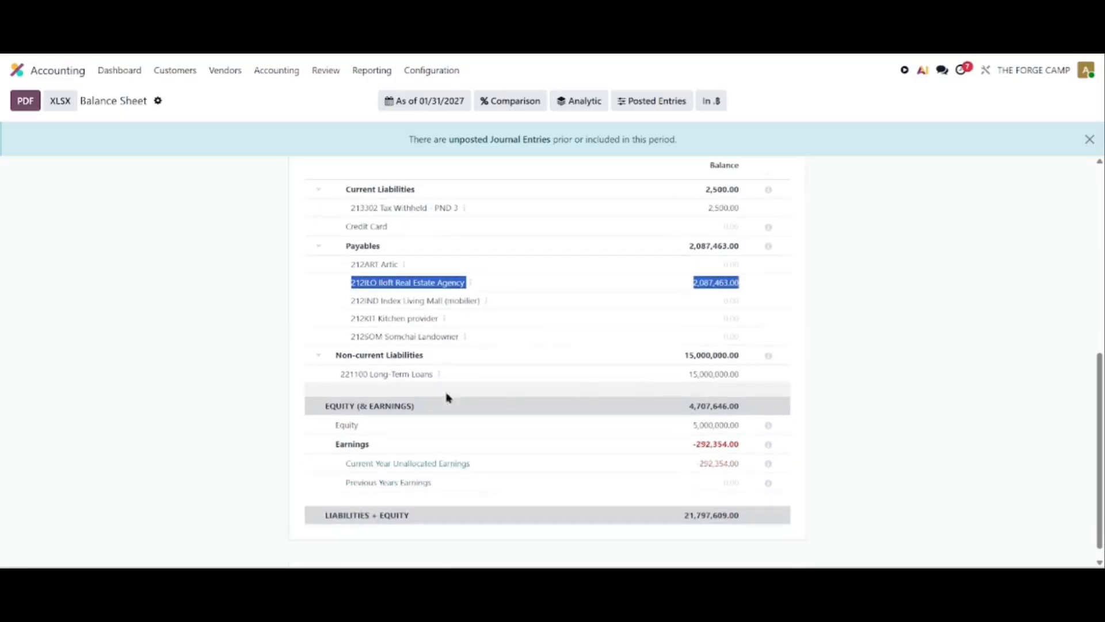
{"action": "left_click_drag", "start_coordinate": [309, 376], "coordinate": [797, 389]}
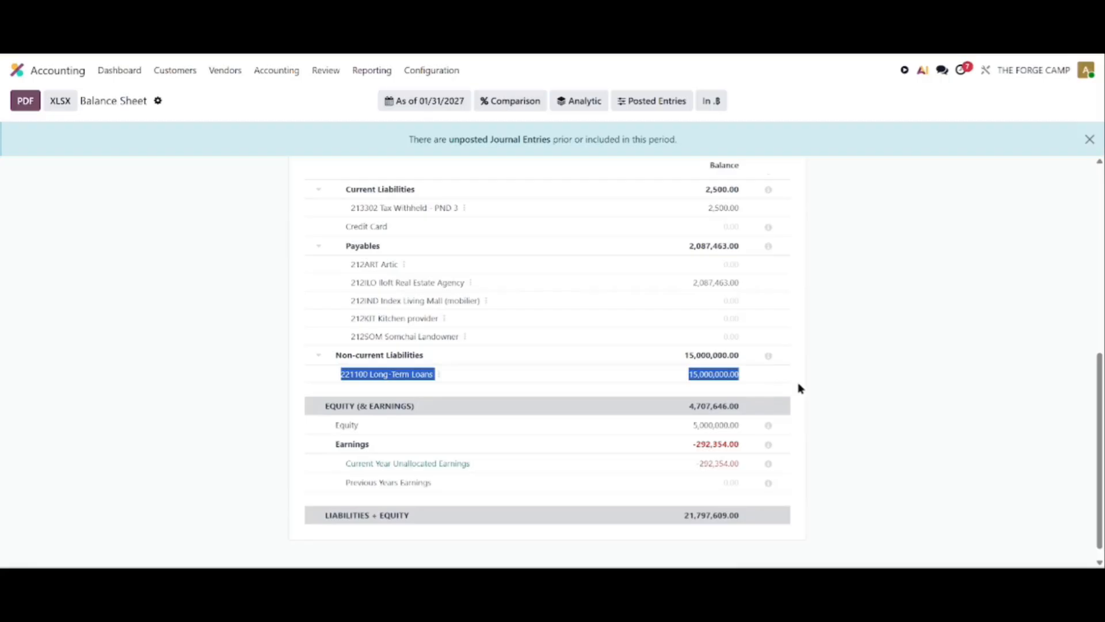
- Examine the equity and current year unallocated earnings, and compare total liabilities and equity with total assets
{"action": "scroll", "coordinate": [798, 388], "scroll_direction": "down", "scroll_amount": 1}
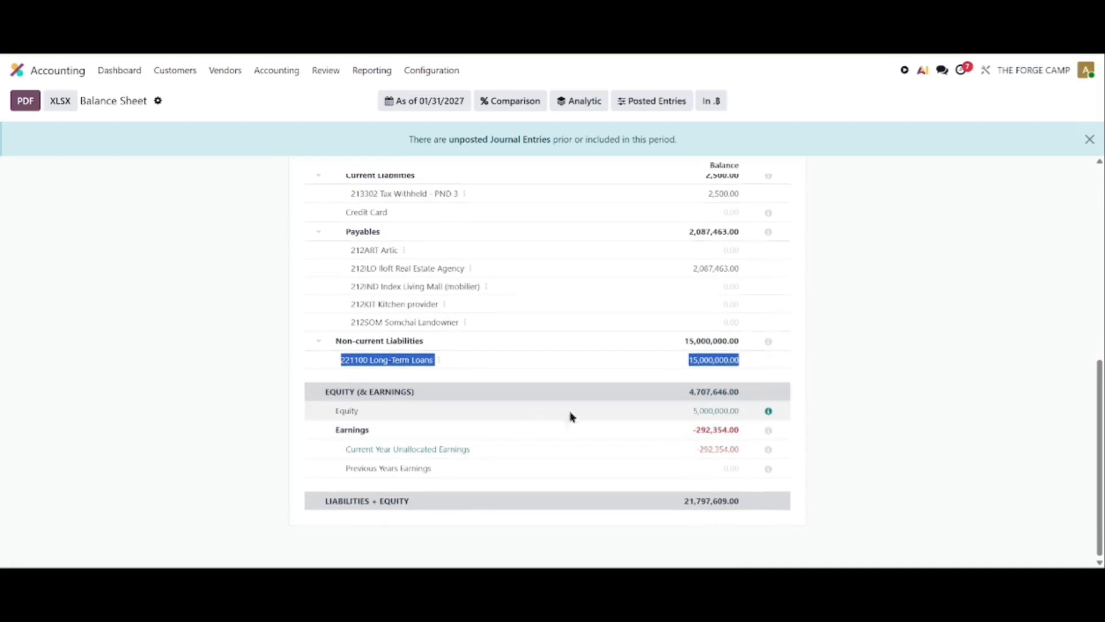
{"action": "left_click_drag", "start_coordinate": [329, 414], "coordinate": [740, 413]}
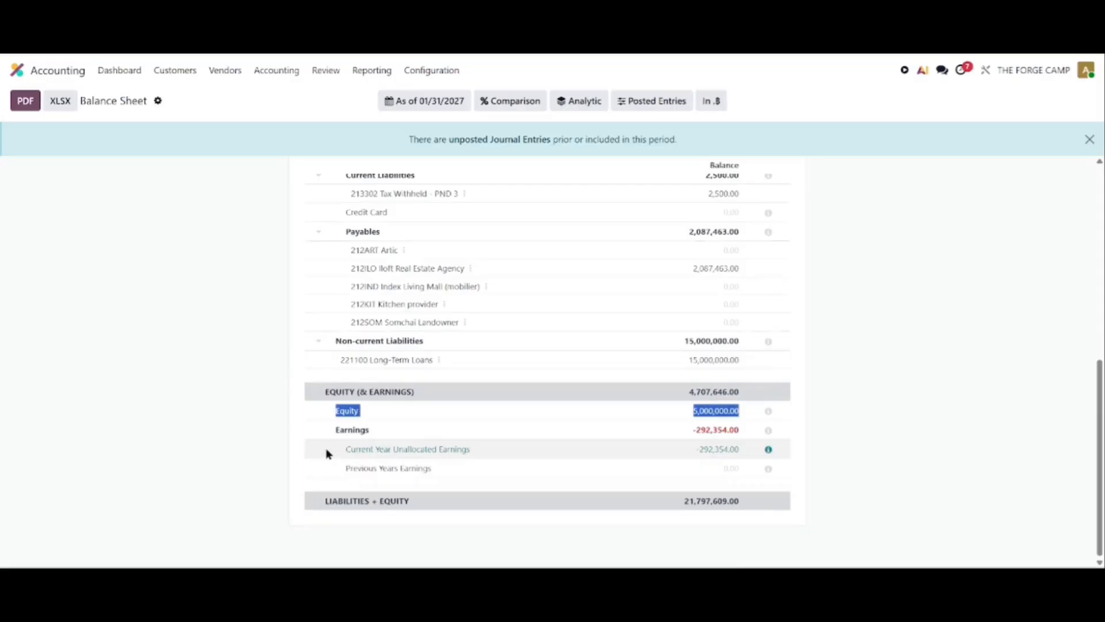
{"action": "left_click_drag", "start_coordinate": [326, 453], "coordinate": [764, 456]}
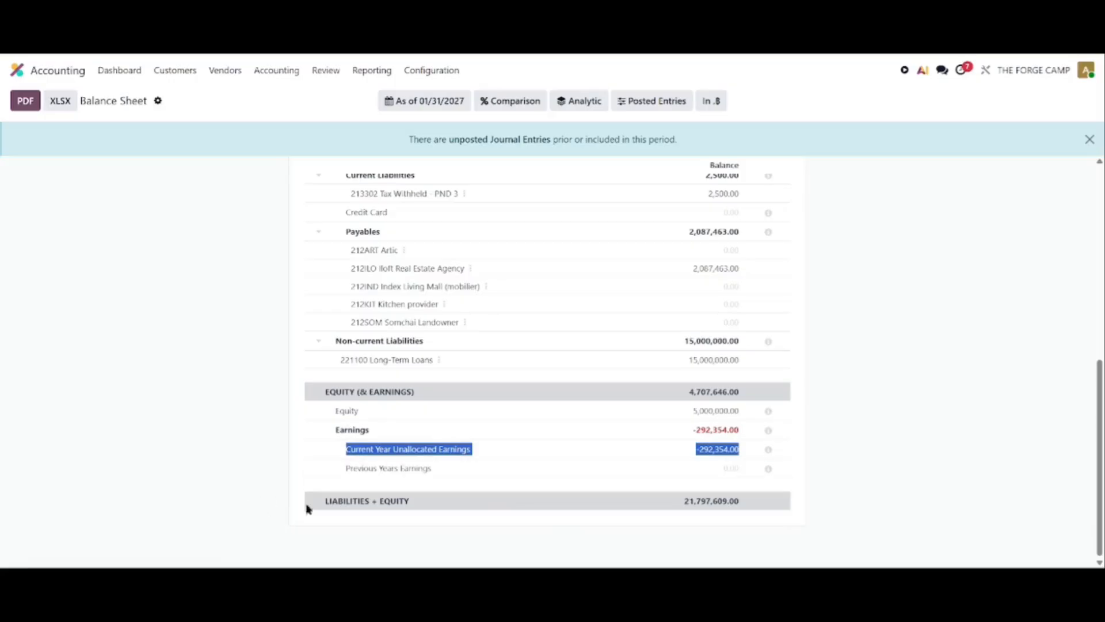
{"action": "left_click_drag", "start_coordinate": [321, 502], "coordinate": [742, 505]}
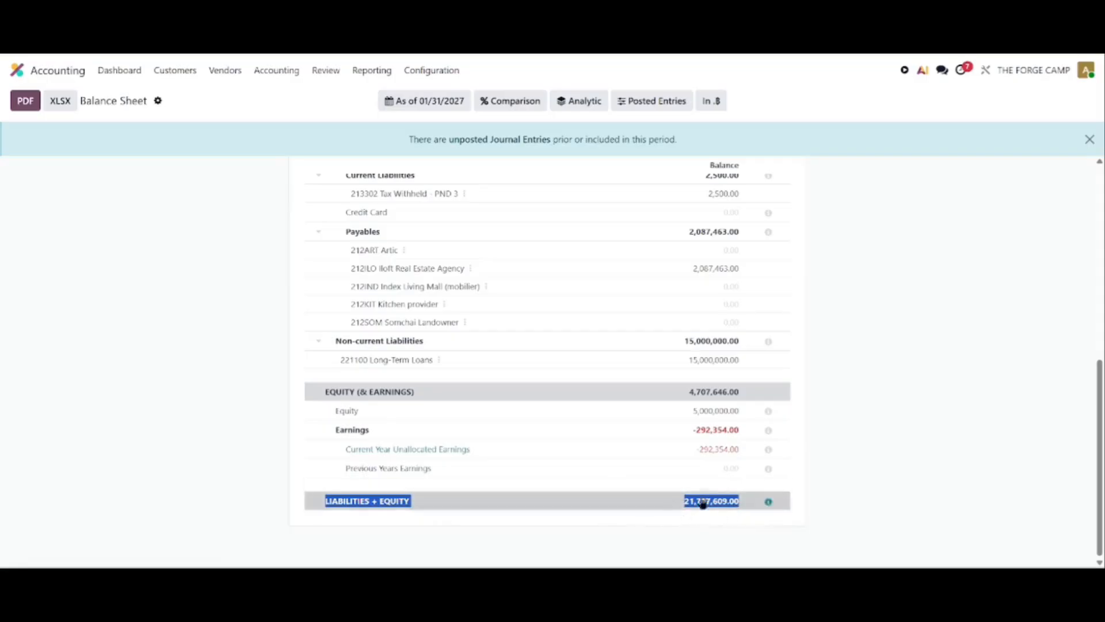
{"action": "scroll", "coordinate": [684, 493], "scroll_direction": "up", "scroll_amount": 10}
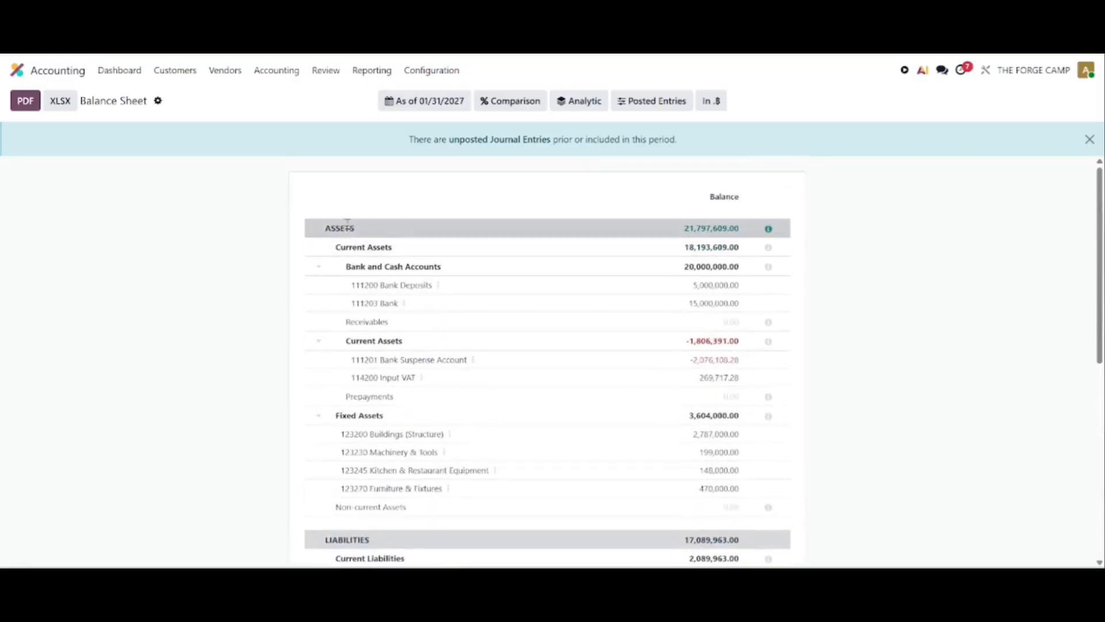
{"action": "left_click_drag", "start_coordinate": [320, 227], "coordinate": [783, 227]}
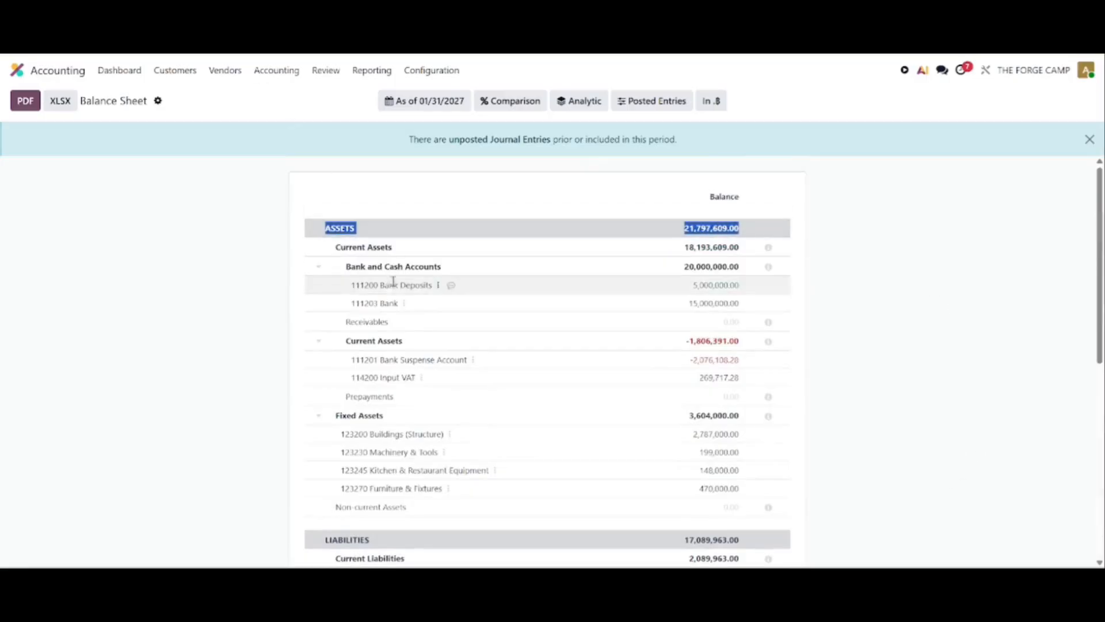
- Open the Aged Payable report and expand Iloft Real Estate Agency to examine its outstanding installment
{"action": "left_click", "coordinate": [414, 71]}
{"action": "left_click", "coordinate": [368, 72]}
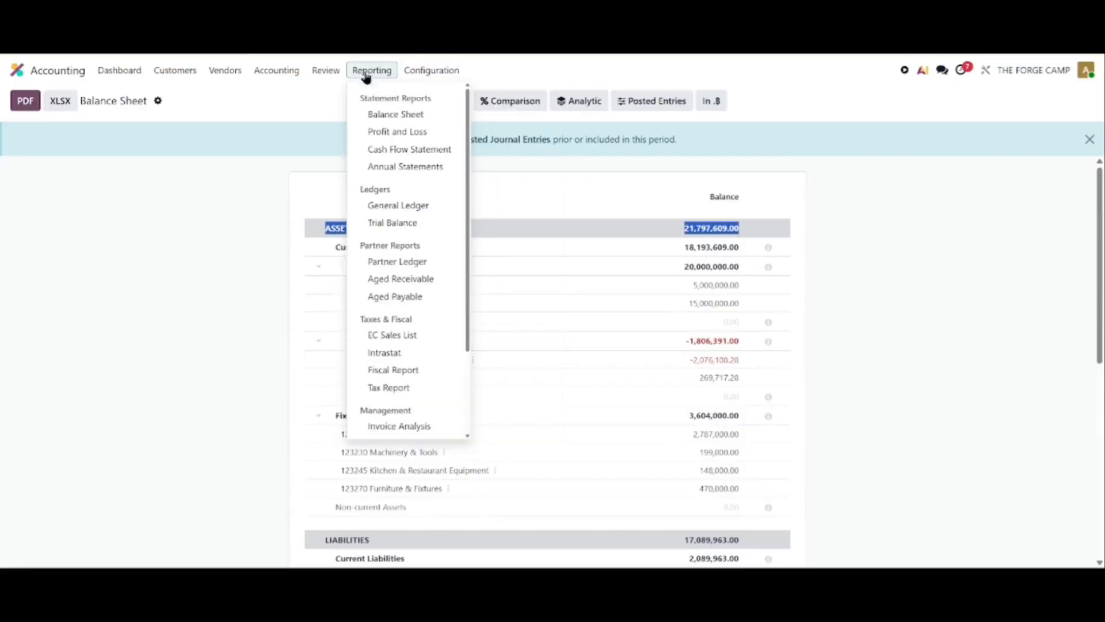
{"action": "left_click", "coordinate": [425, 296]}
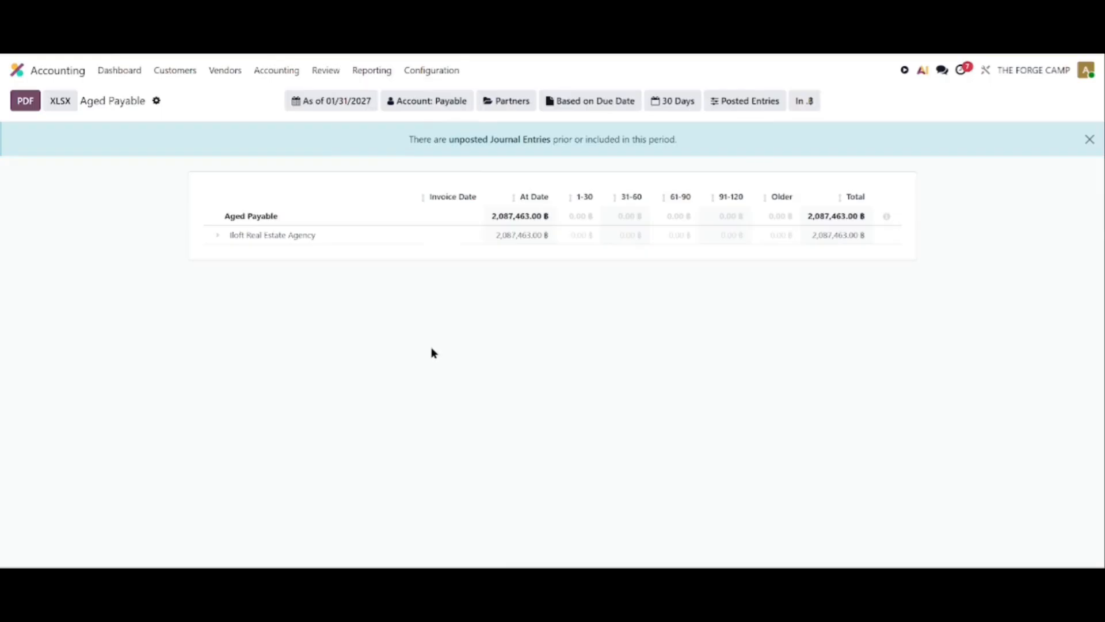
{"action": "mouse_move", "coordinate": [357, 234]}
{"action": "left_click", "coordinate": [218, 237]}
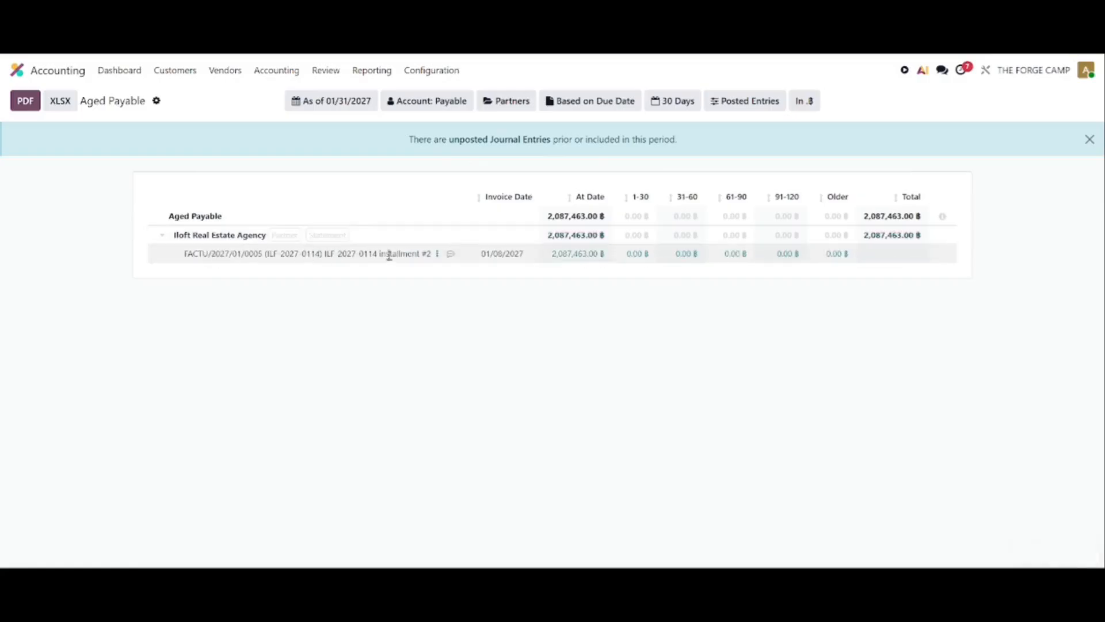